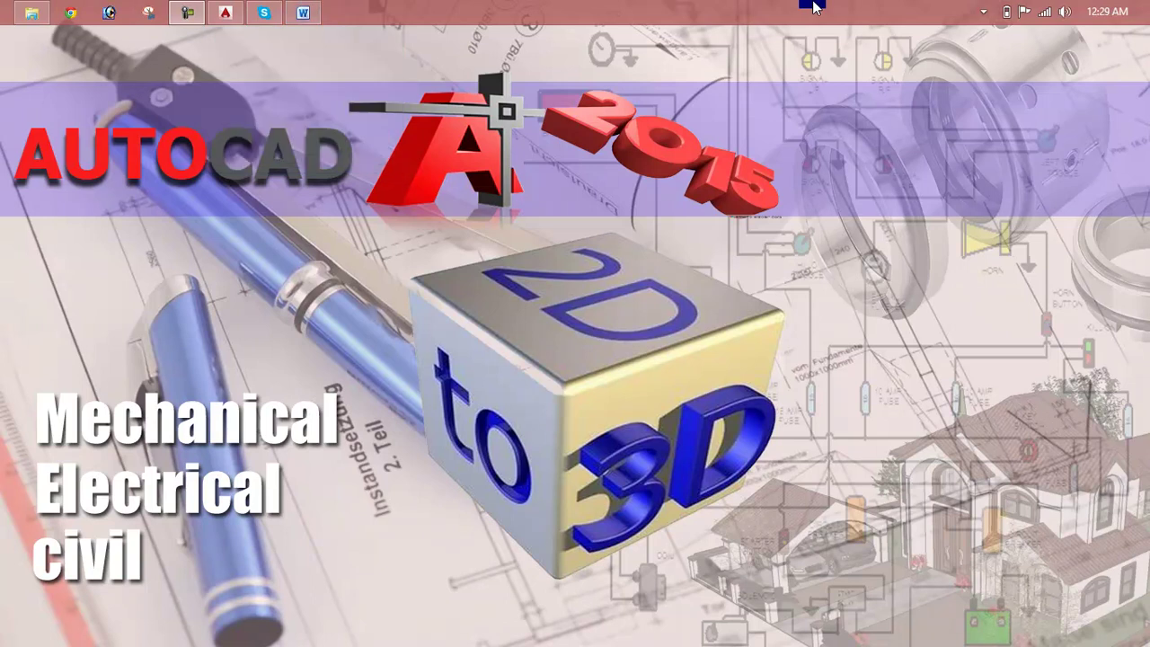
Step: Bring up the Word document for AutoCAD 2015 Lesson # 23 on hatches and gradients
click(306, 11)
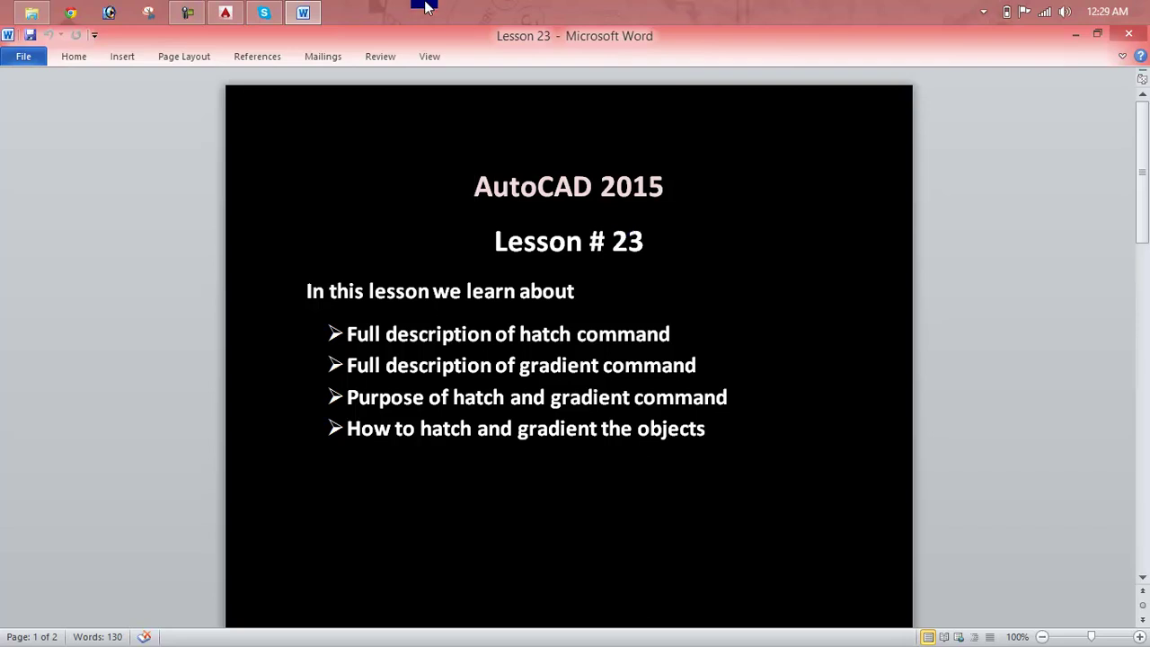
Step: Switch to AutoCAD's empty Drawing1 and view the hatch, gradient and boundary options
click(225, 12)
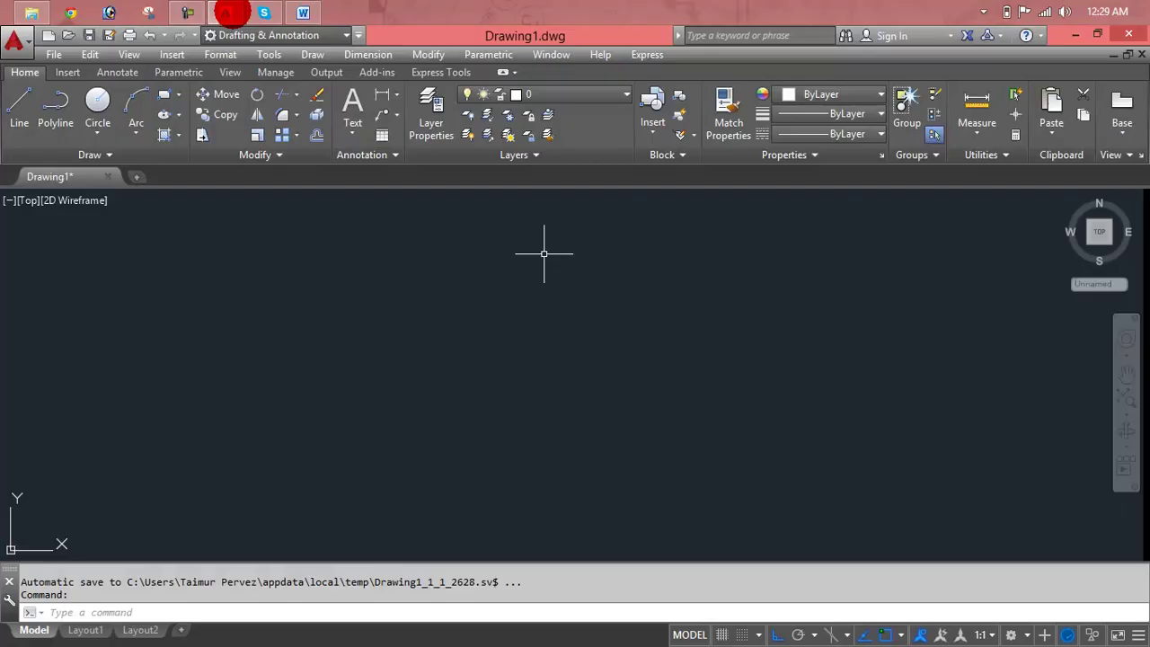
key(Escape)
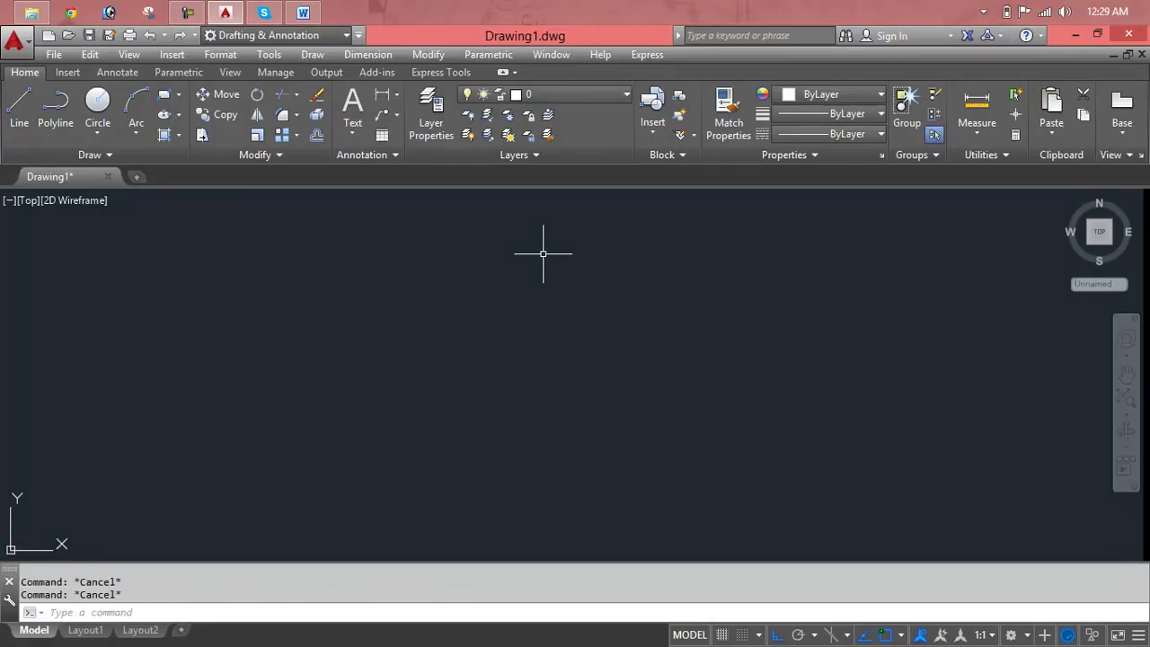
click(176, 135)
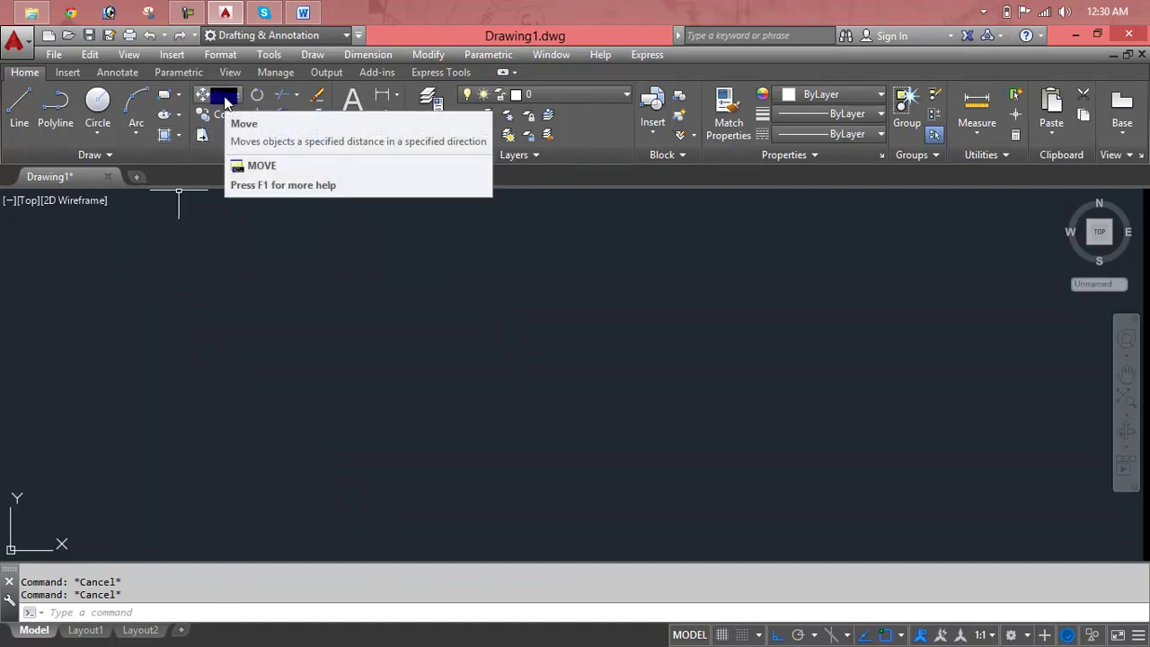
Step: Browse the Draw menu, then dismiss it and cancel the stray selection windows
click(316, 56)
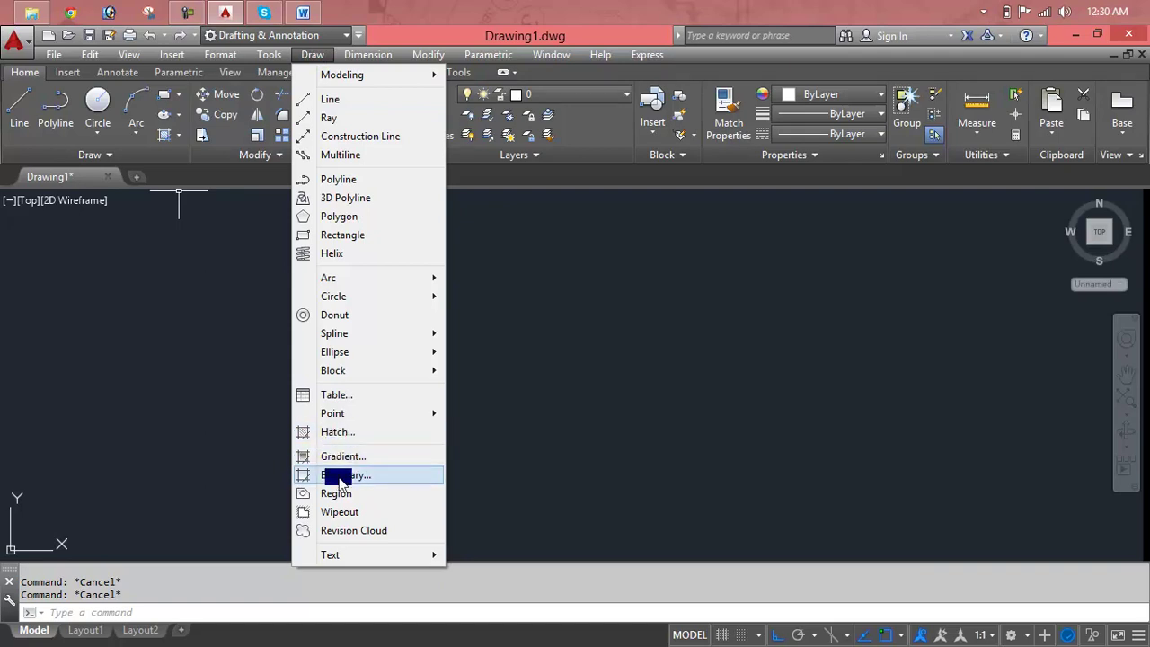
click(208, 324)
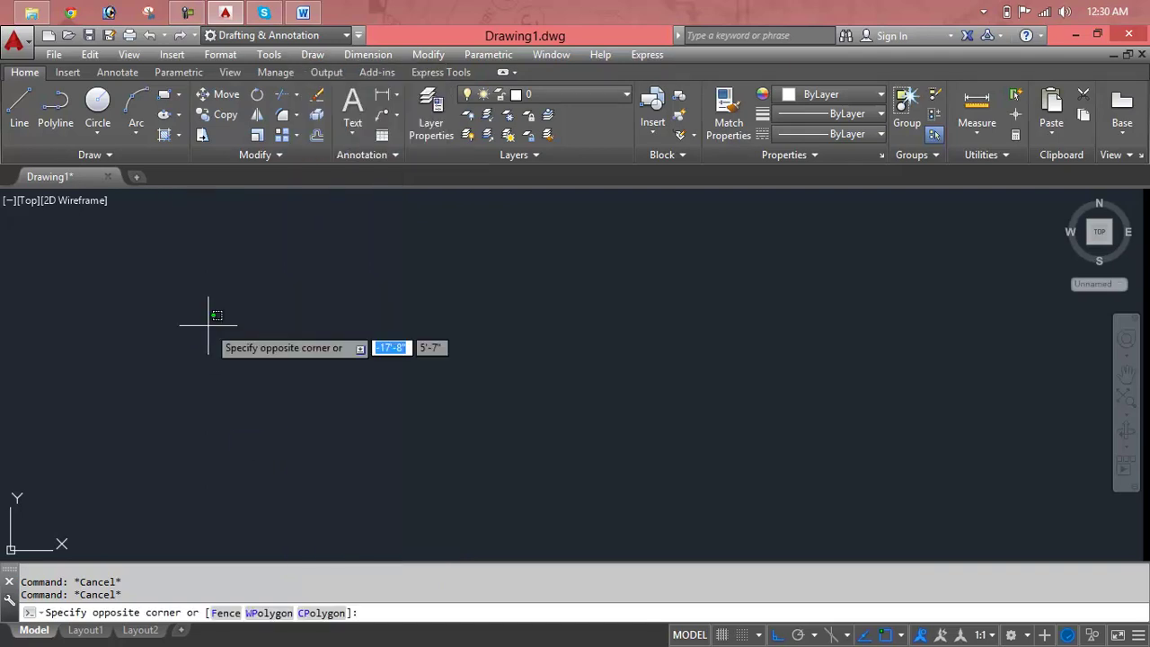
key(Escape)
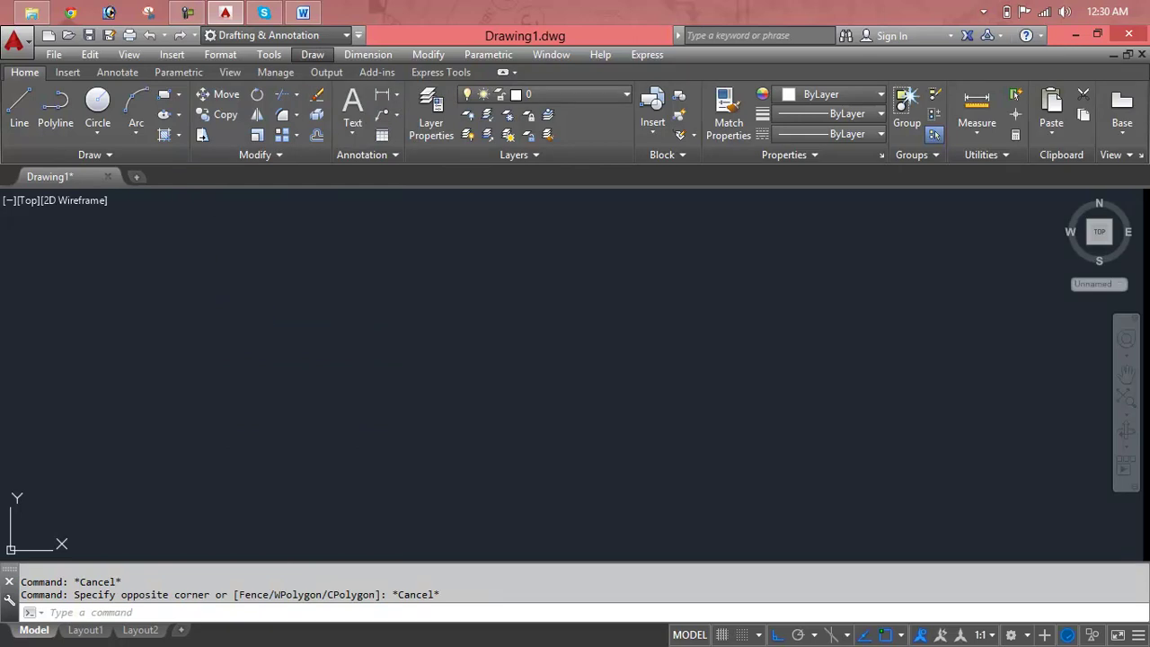
click(260, 316)
key(Escape)
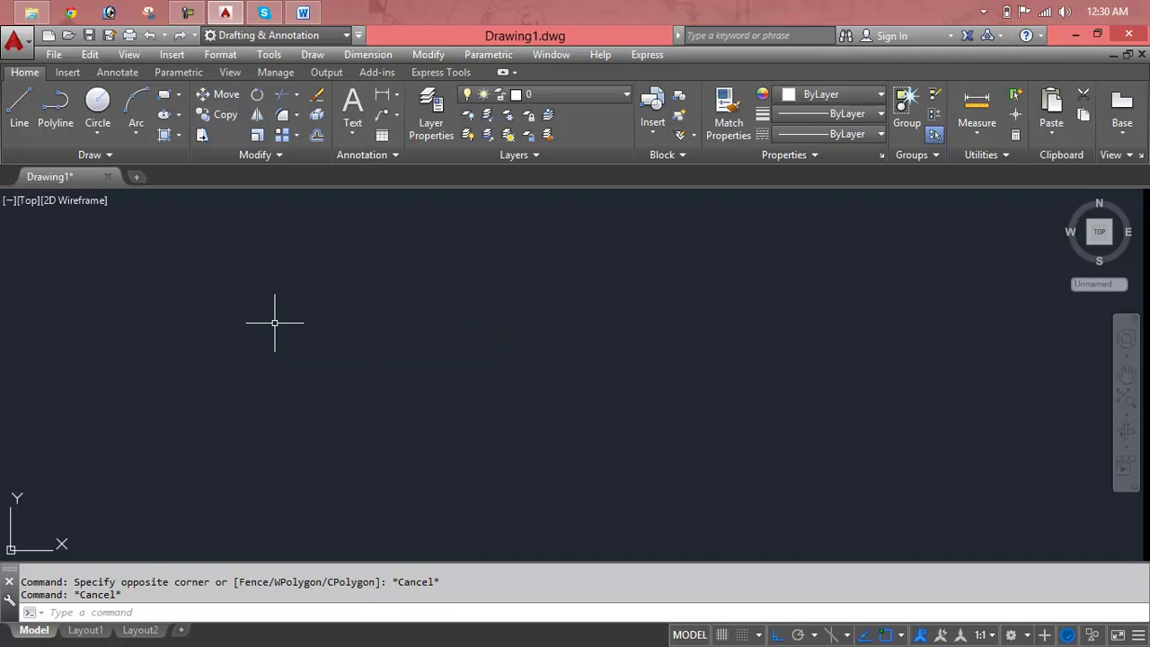
Step: Draw a trial horizontal line with L, then cancel and erase it
text(l)
key(Return)
click(273, 359)
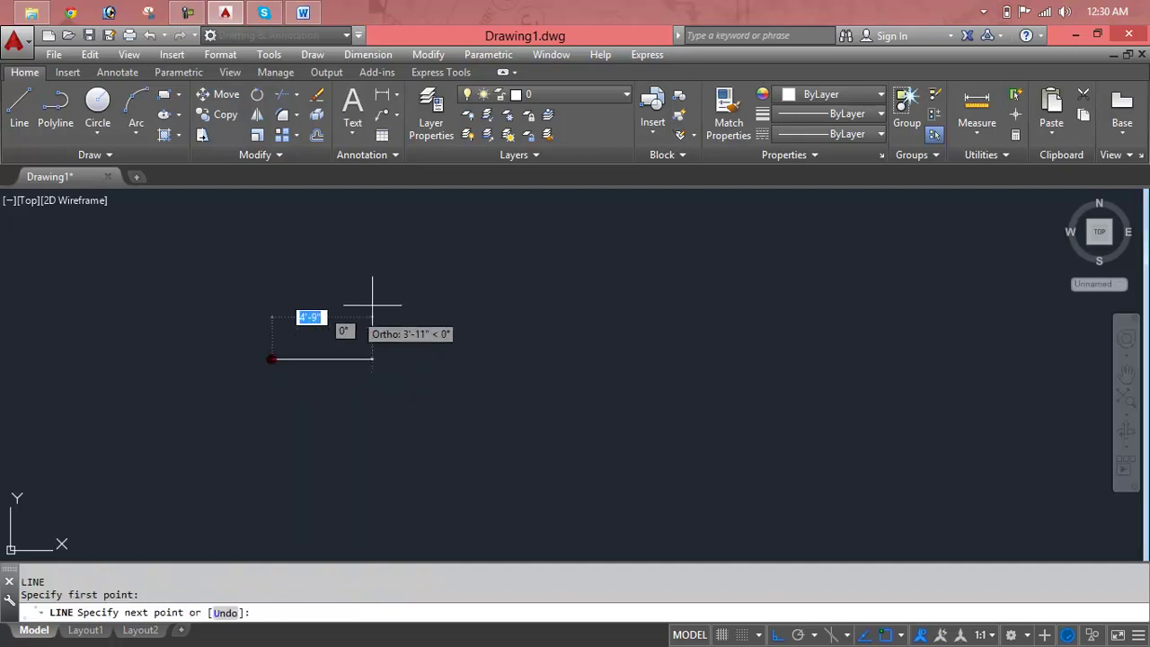
click(477, 258)
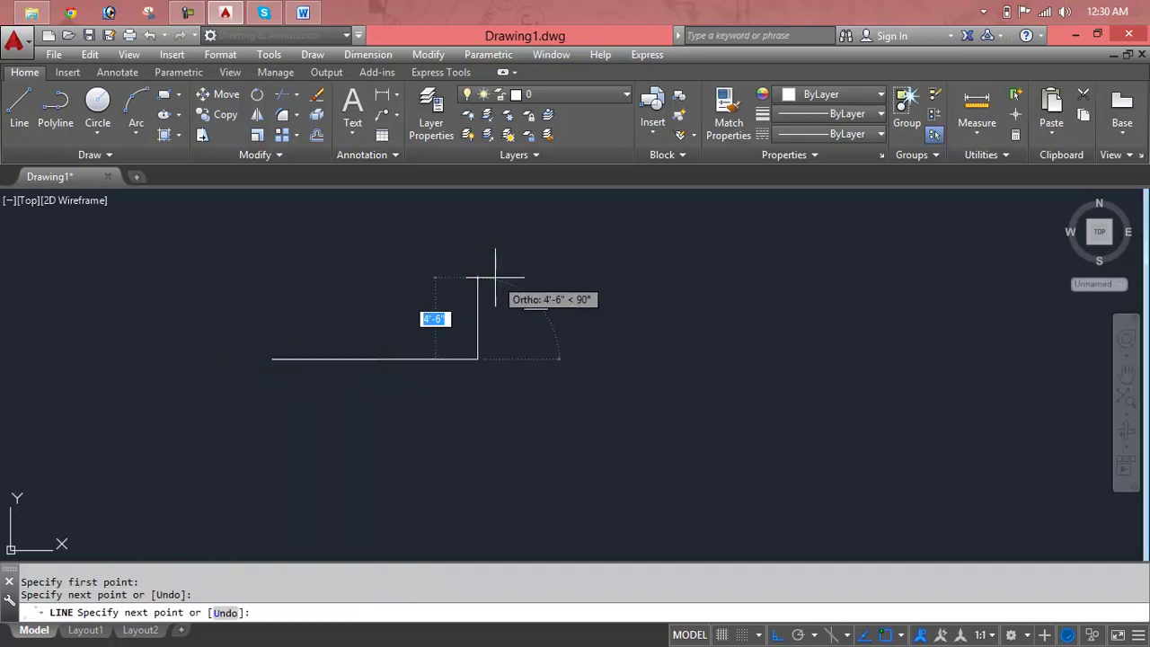
key(Escape)
key(Escape)
key(Escape)
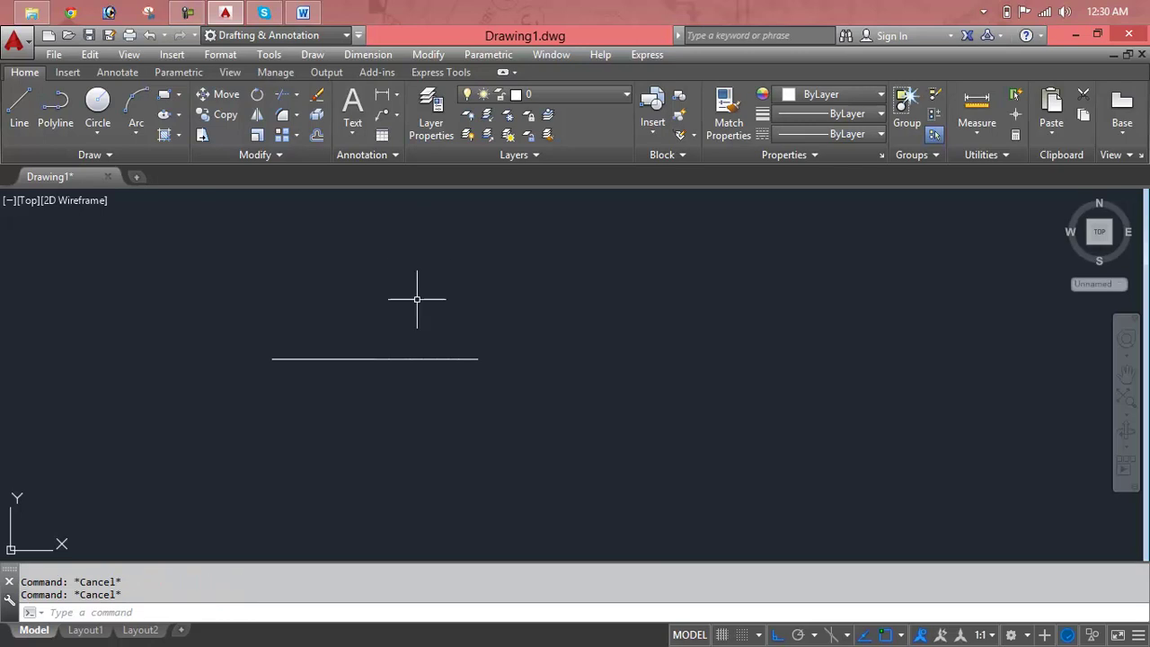
click(414, 358)
key(Delete)
key(Escape)
Step: Draw a closed rectangle of four lines, about 22' by 14'
text(l)
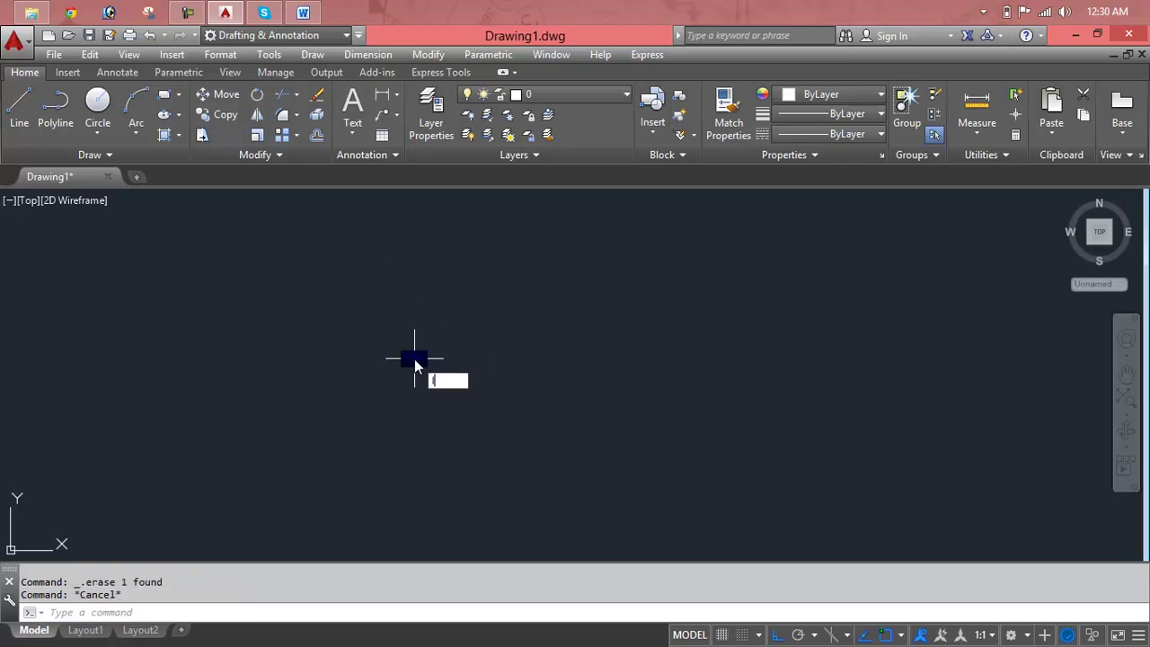
key(Return)
click(206, 227)
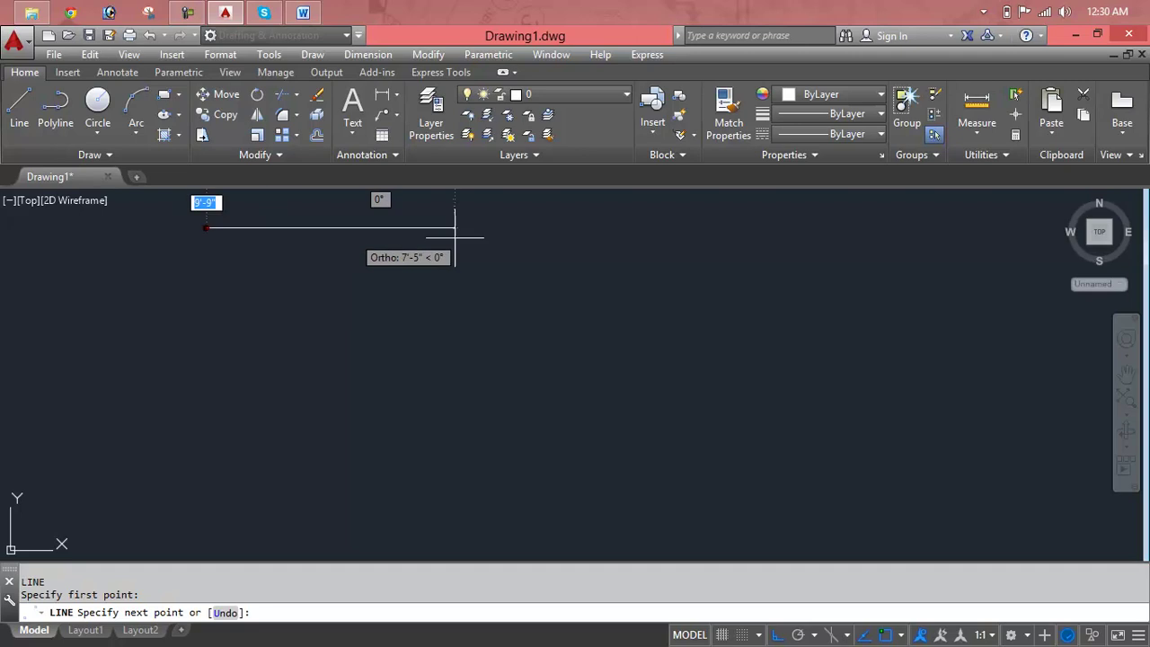
click(698, 230)
click(710, 486)
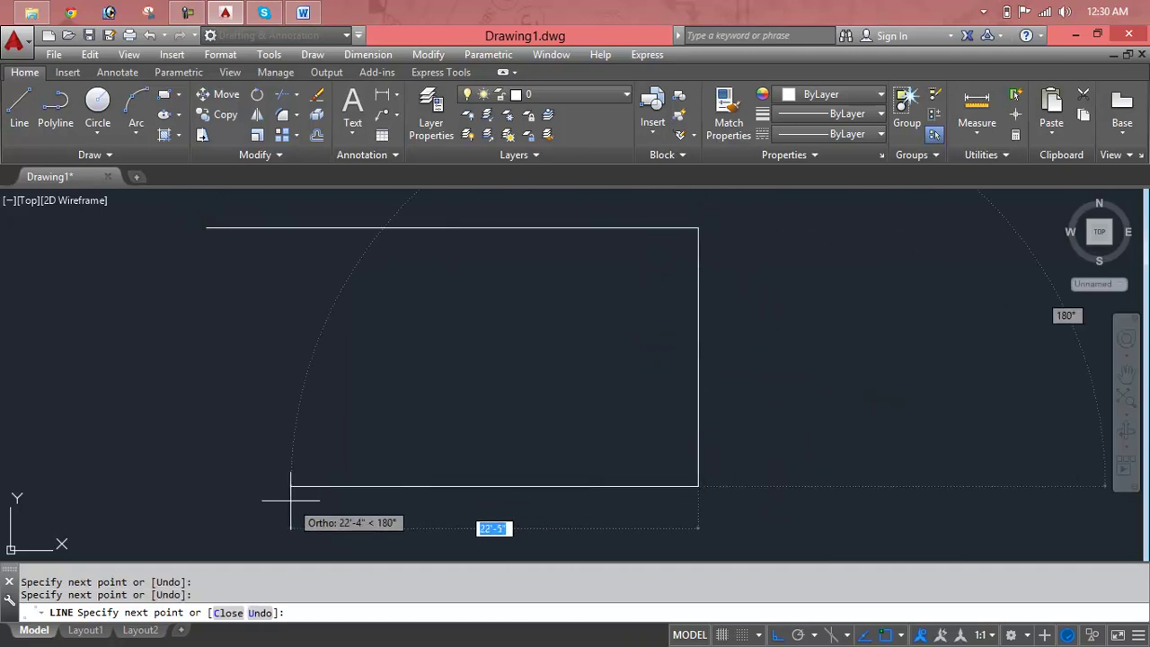
click(170, 487)
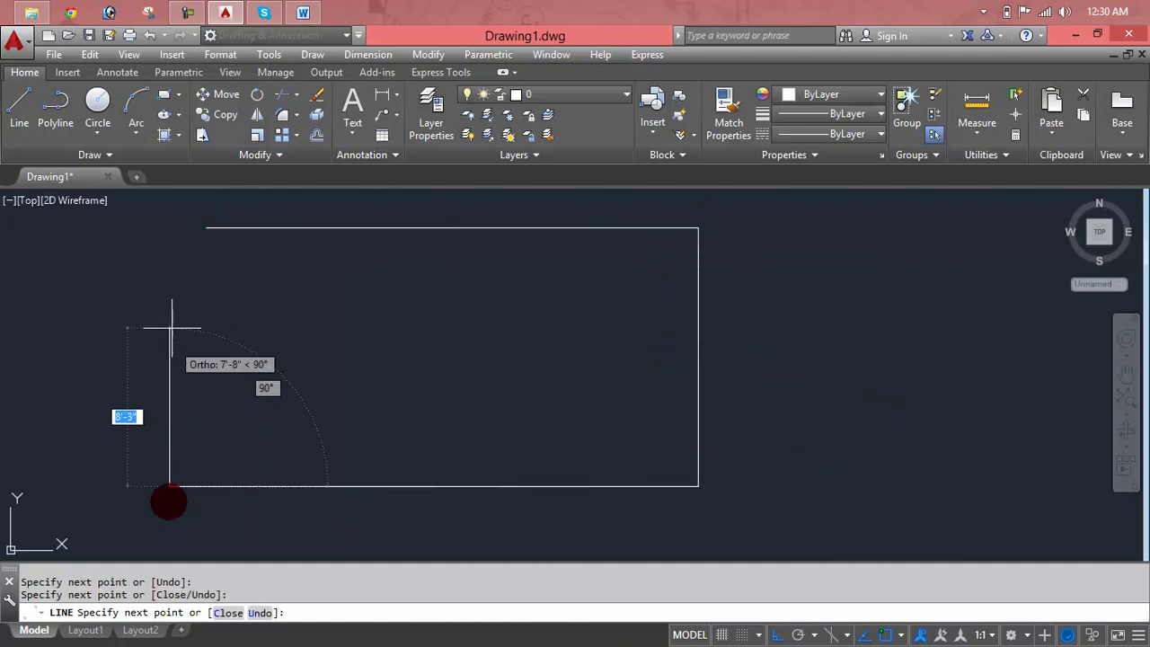
click(170, 227)
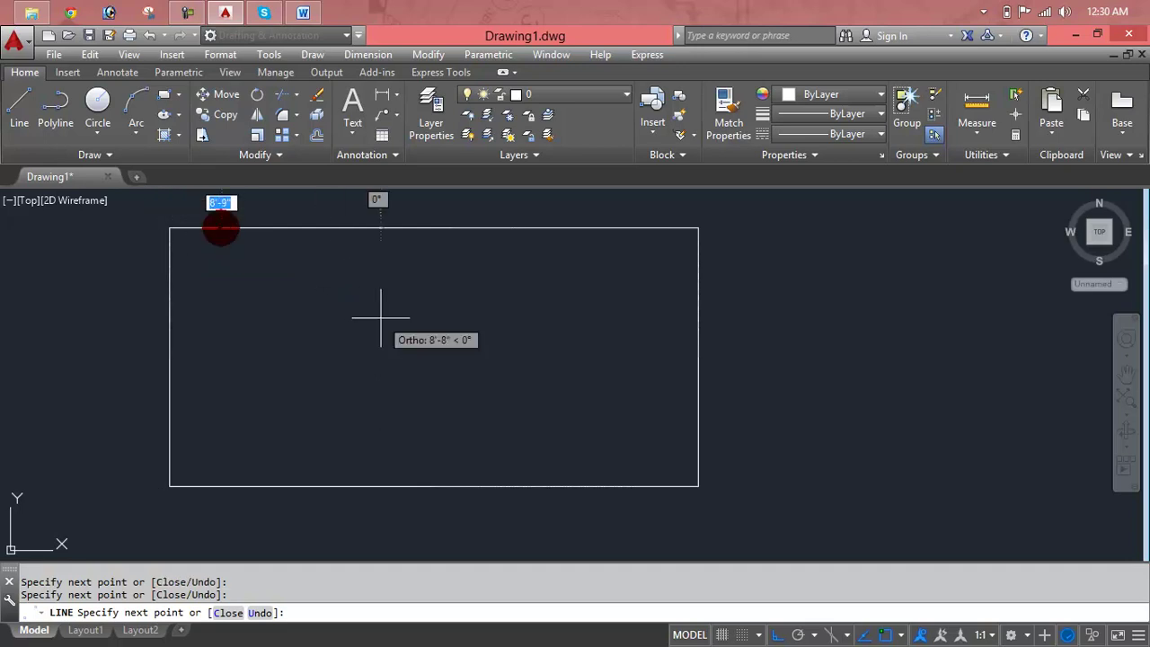
key(Escape)
key(Escape)
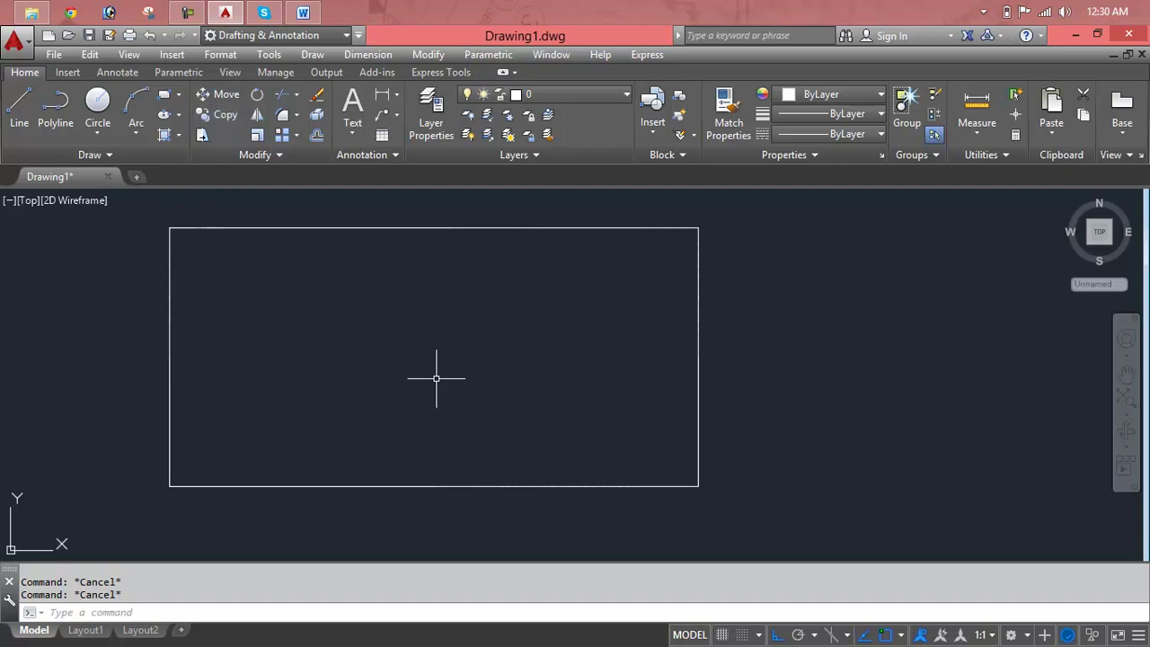
text(gr)
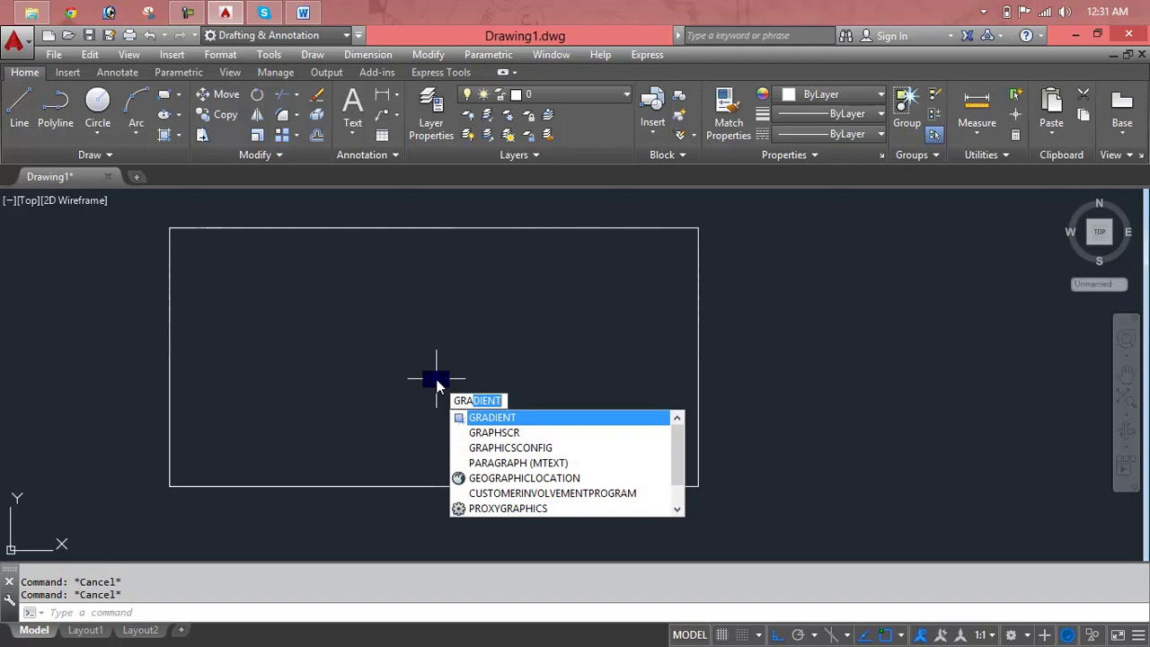
key(Return)
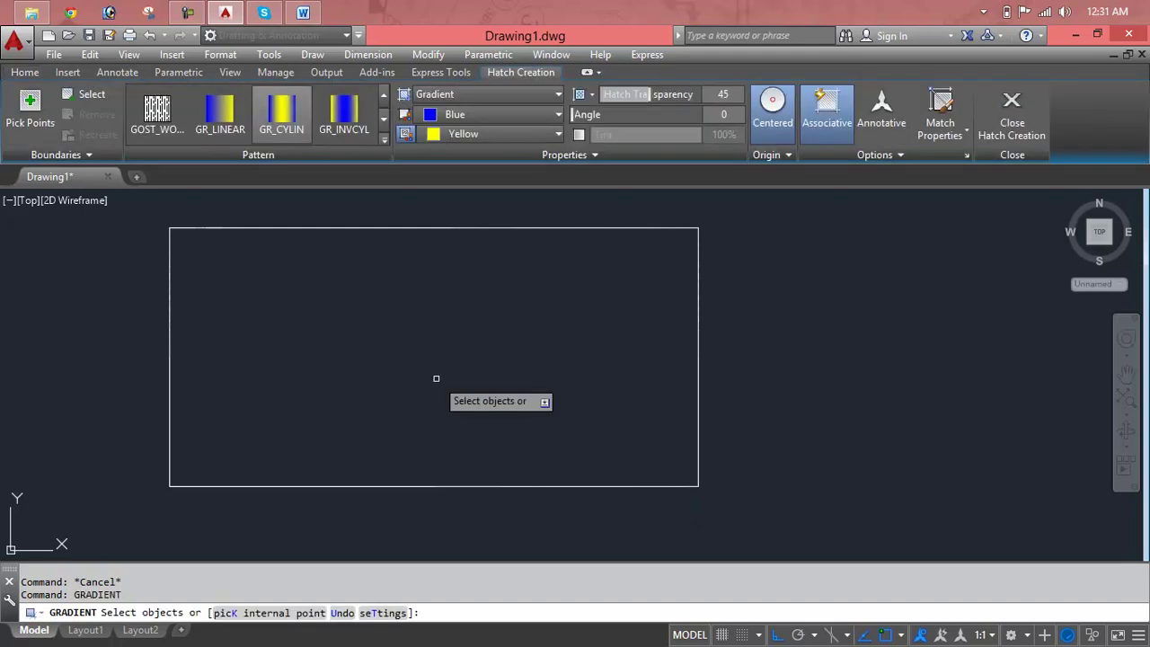
click(495, 227)
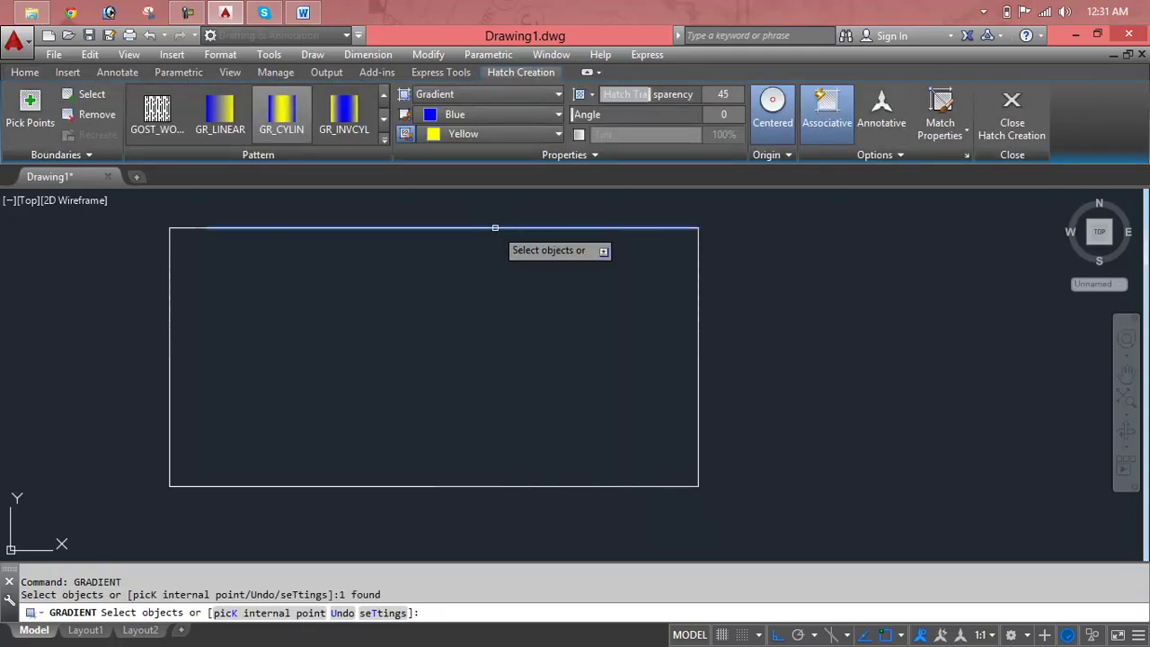
click(699, 380)
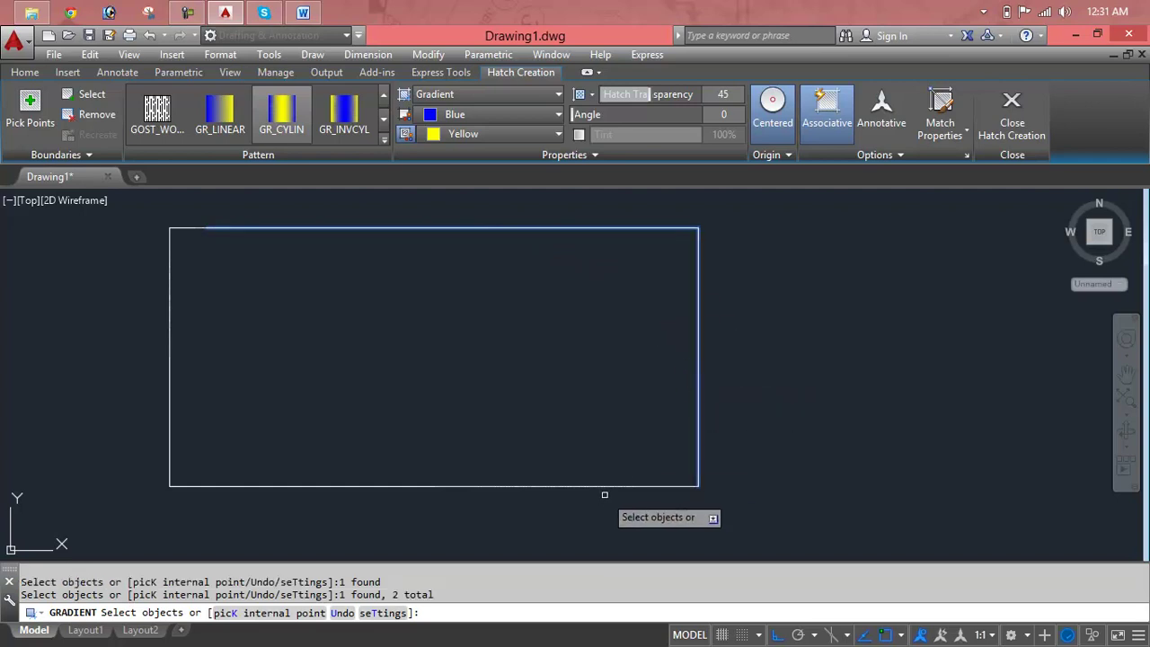
click(605, 490)
click(173, 351)
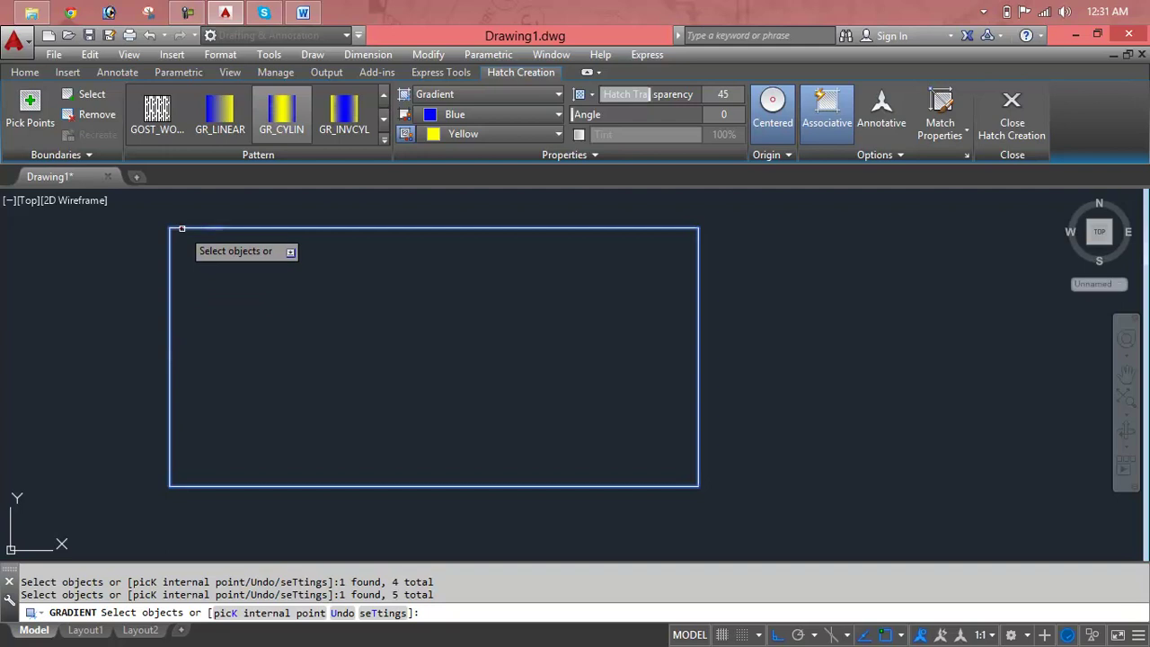
click(350, 132)
click(44, 117)
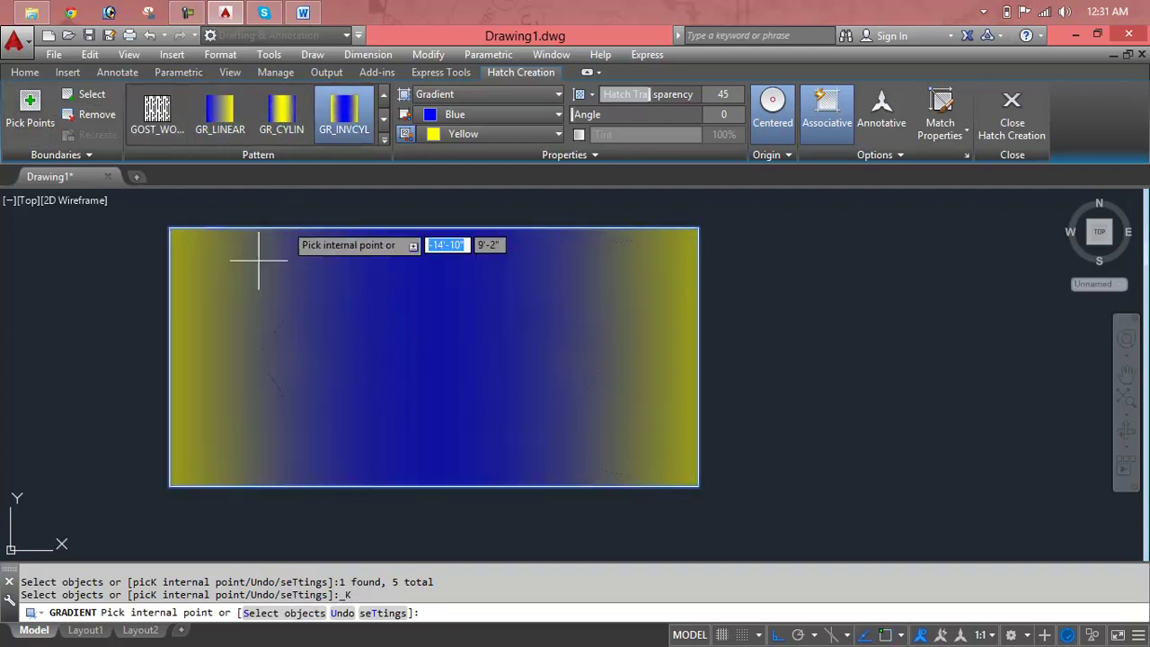
click(259, 260)
click(883, 330)
key(Escape)
key(Escape)
key(Escape)
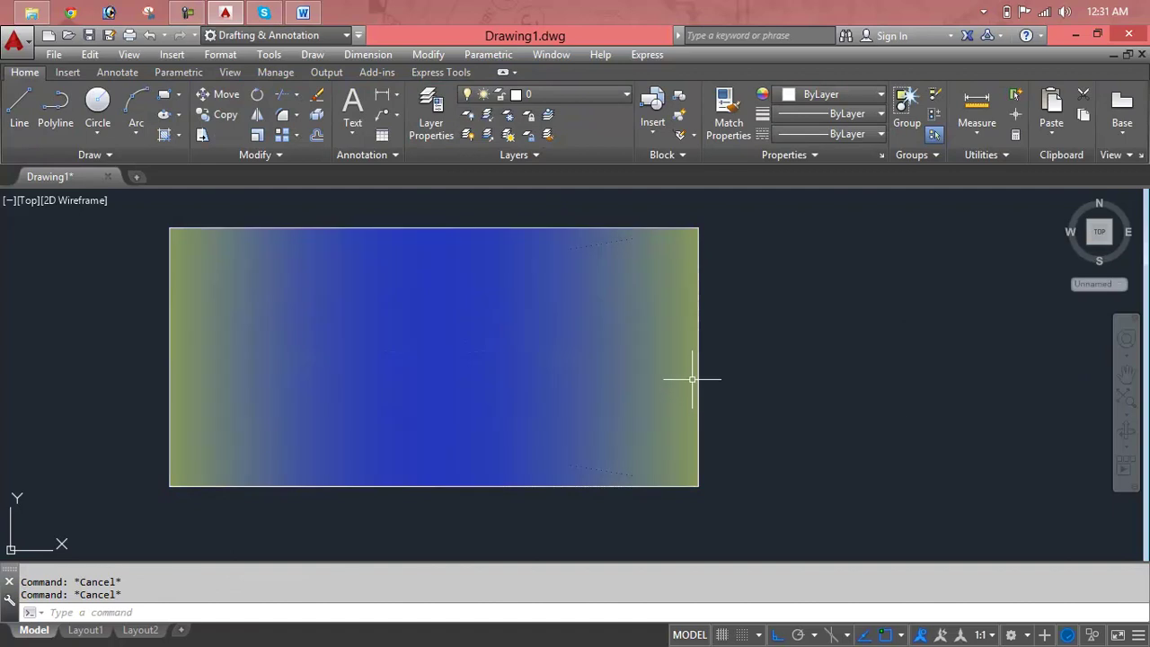
click(170, 301)
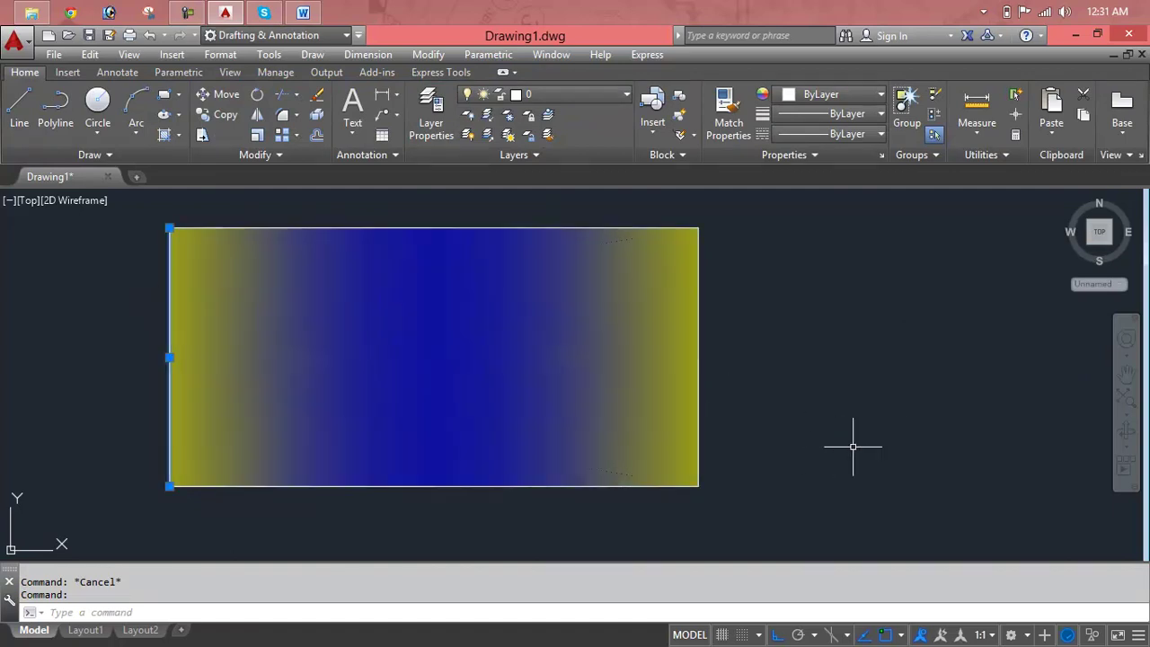
key(Escape)
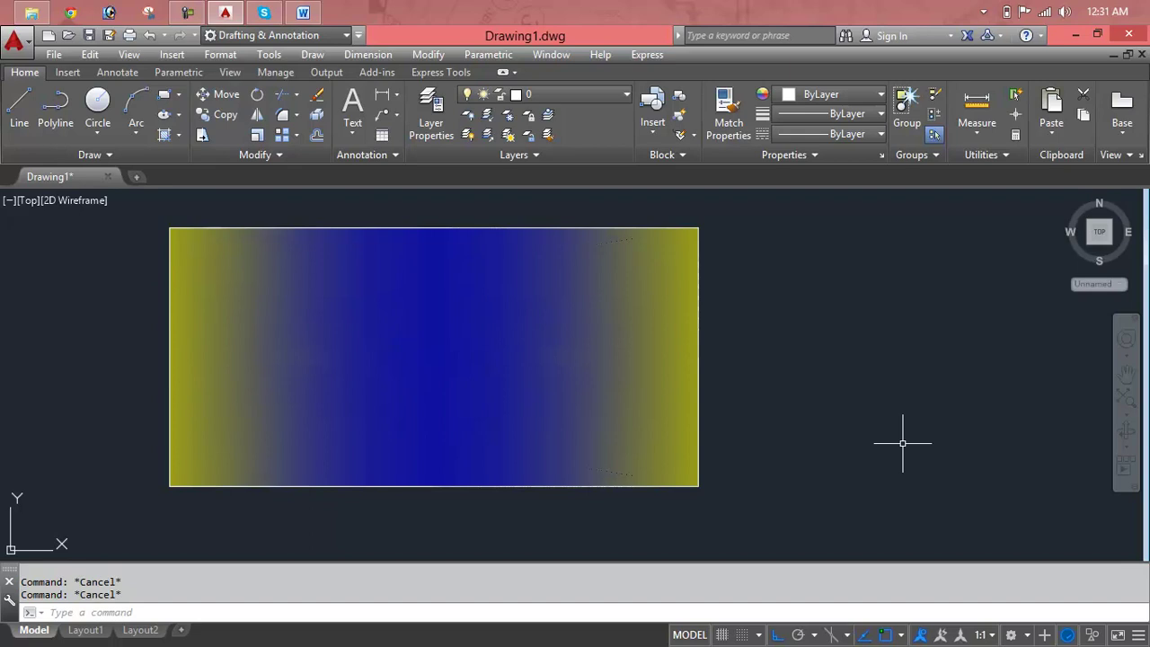
key(ctrl+z)
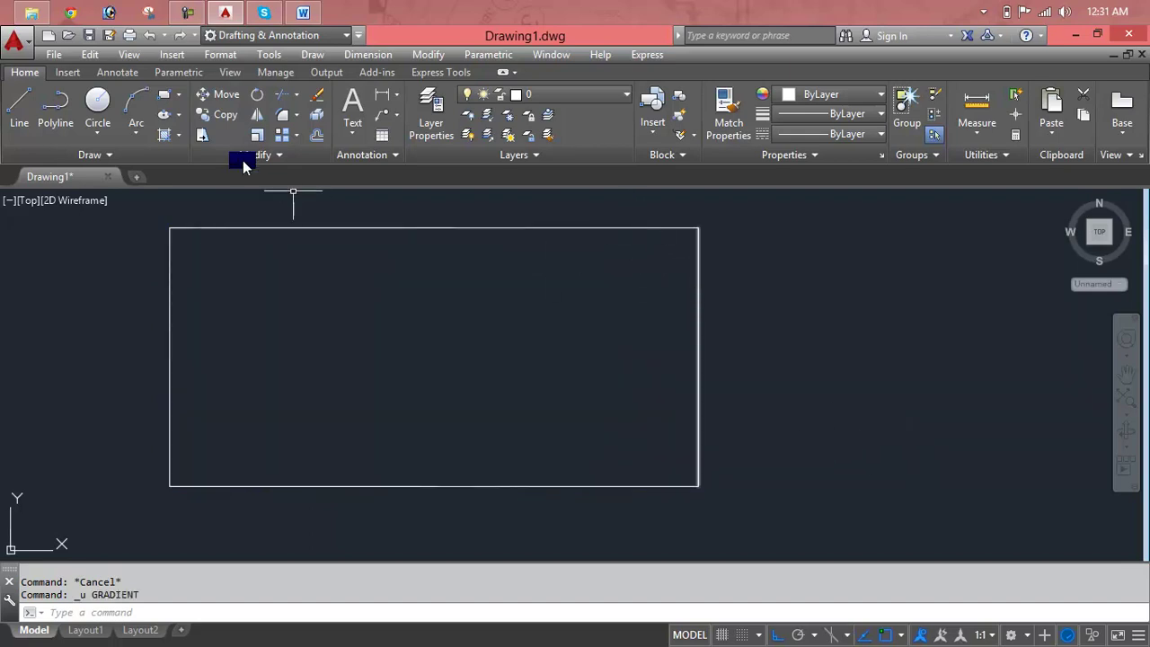
click(177, 137)
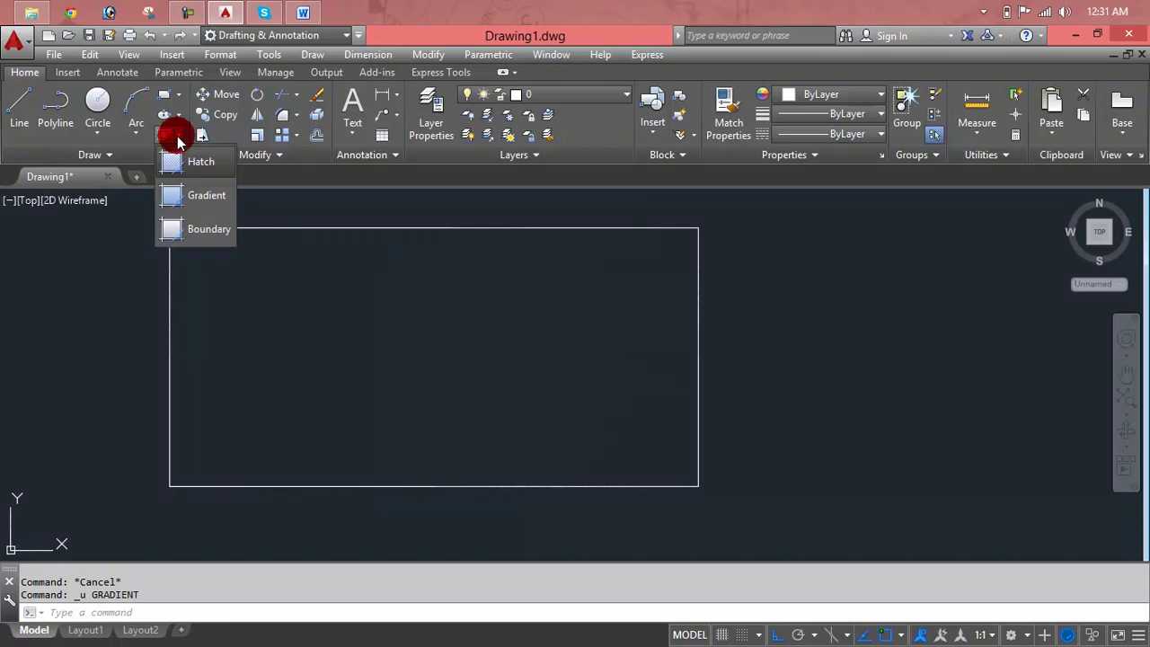
click(193, 231)
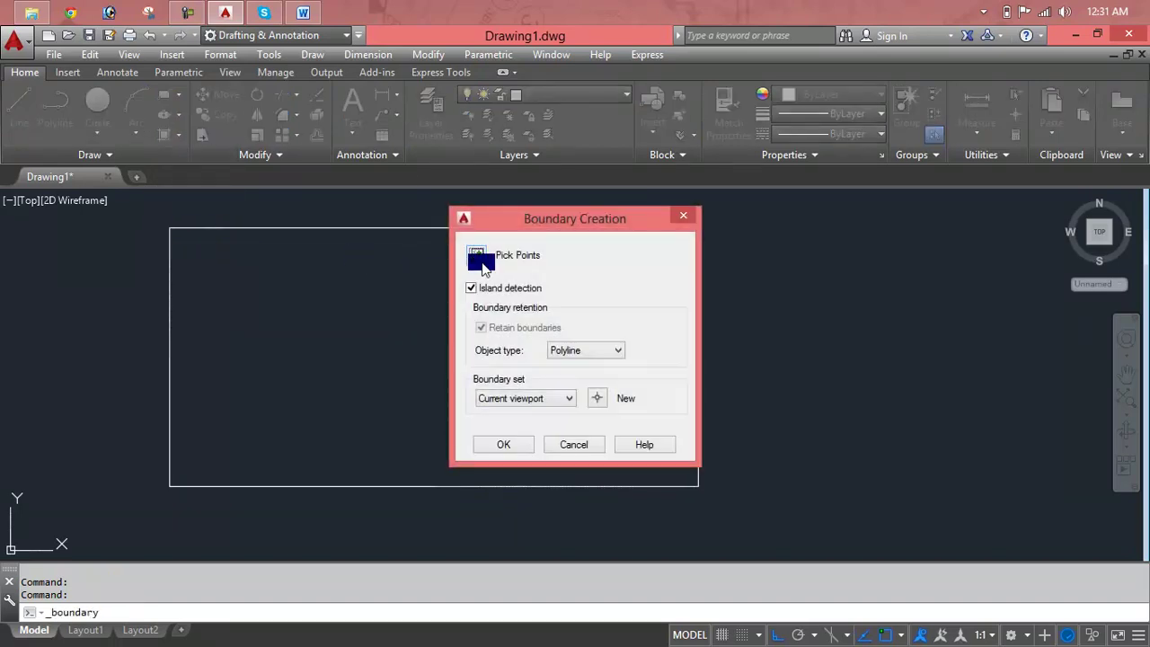
click(475, 255)
click(430, 351)
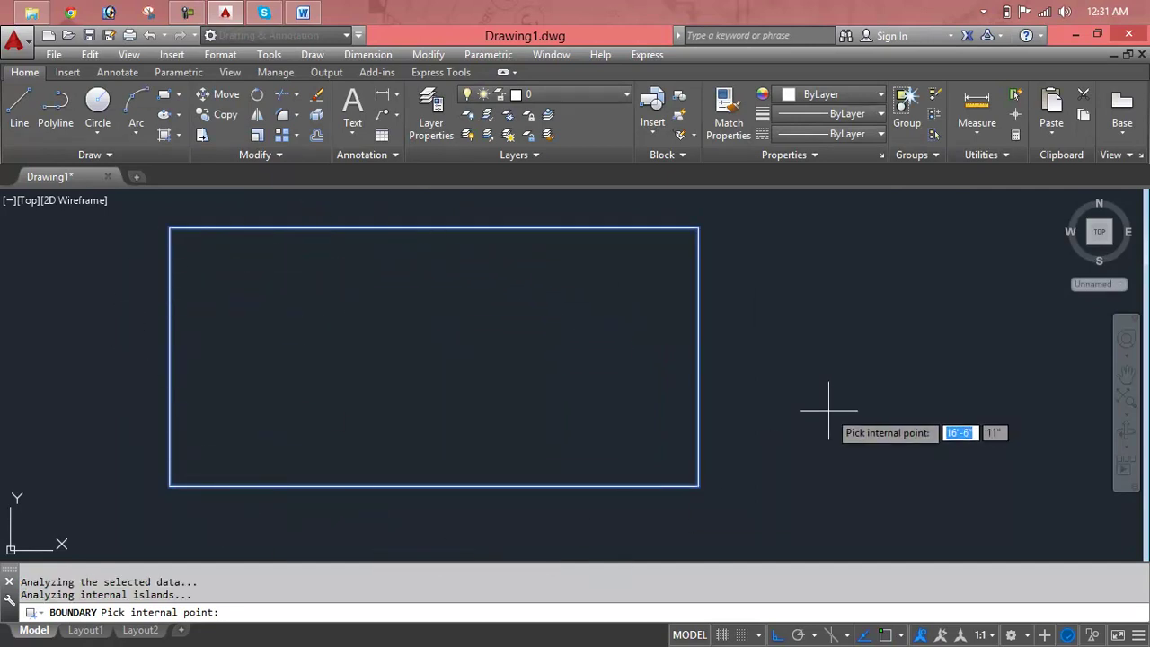
key(Escape)
key(Escape)
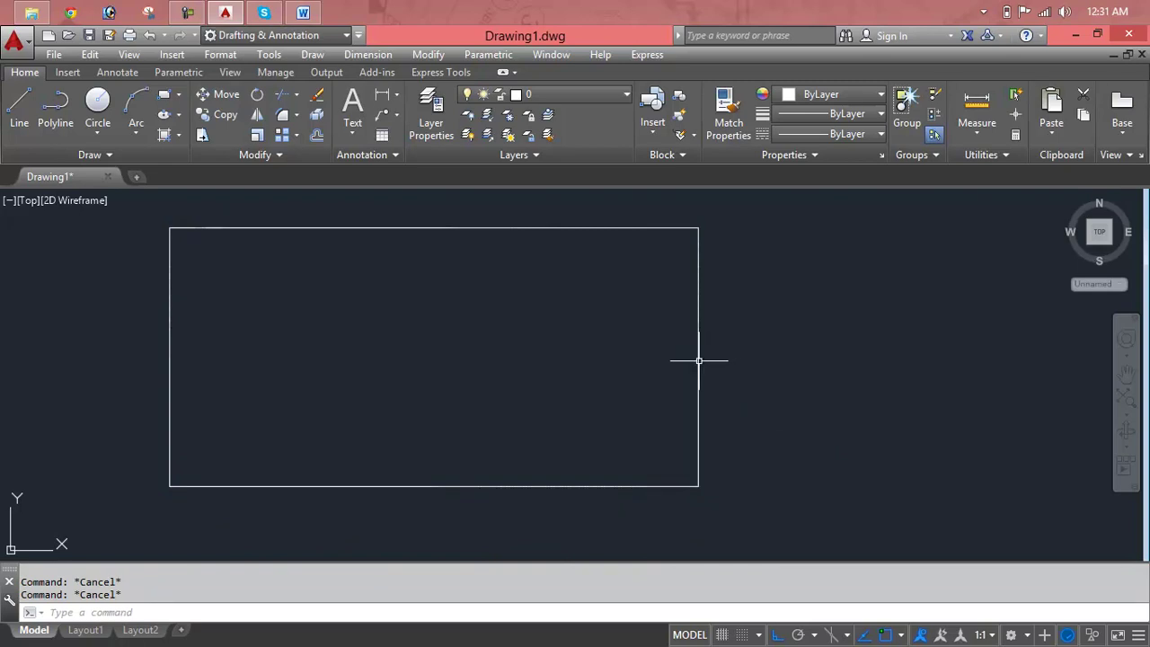
click(695, 362)
key(Delete)
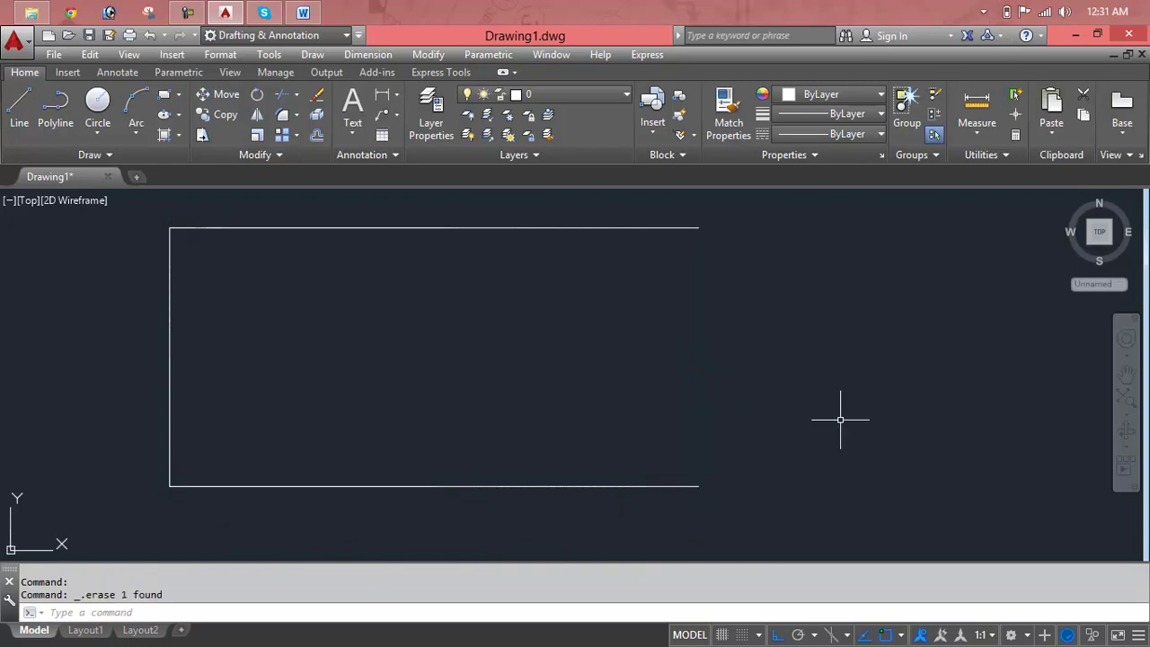
key(ctrl+z)
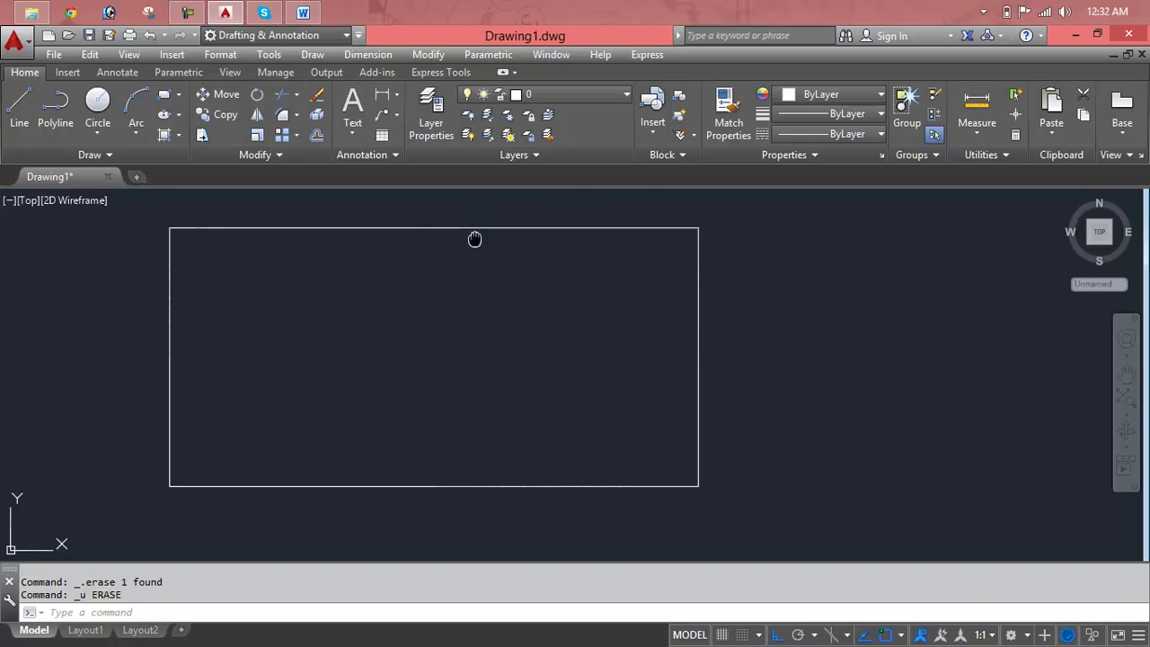
Step: Draw a smaller rectangle with REC inside the original outline, then clear the selection
text(o)
key(Return)
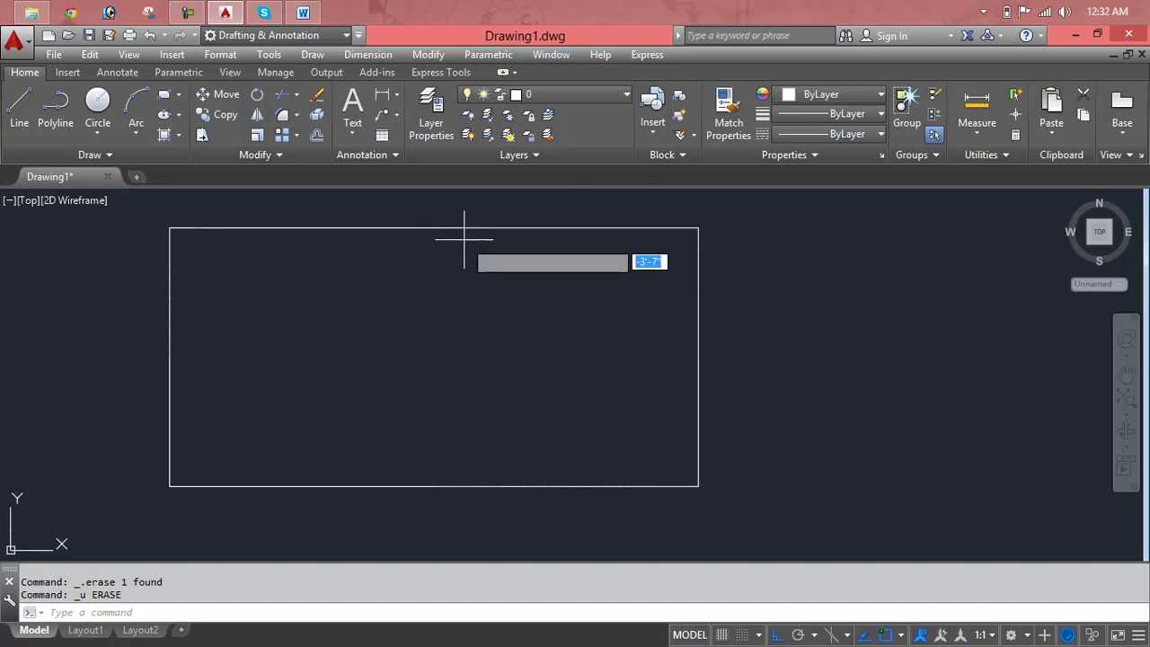
text(rec)
key(Return)
click(224, 257)
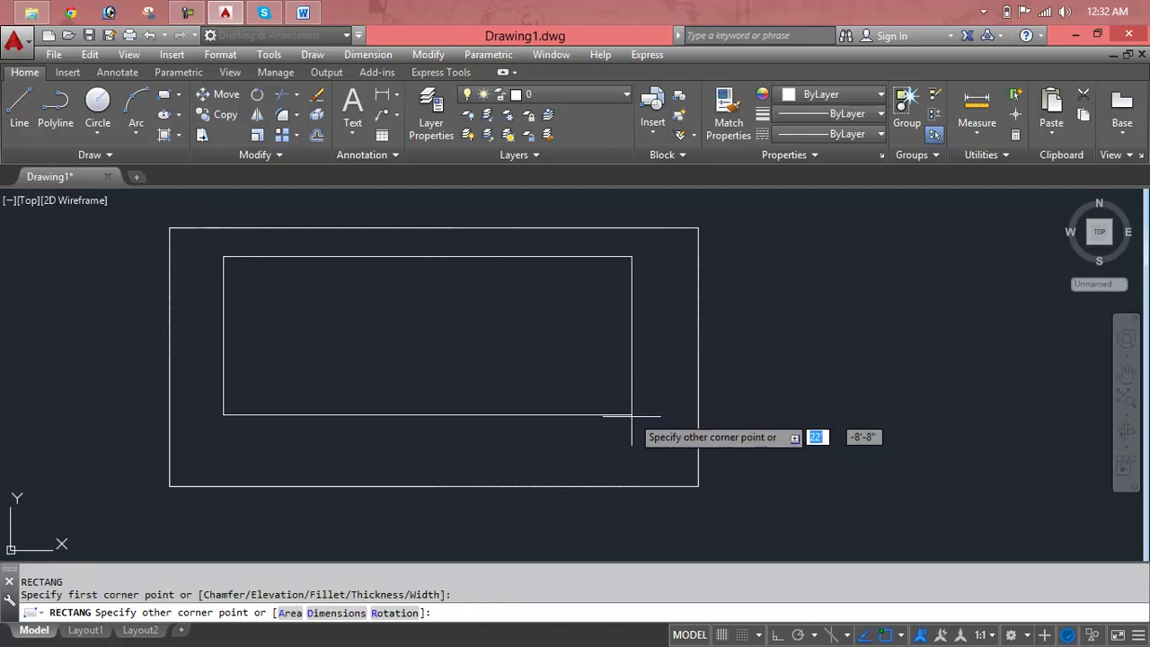
click(650, 457)
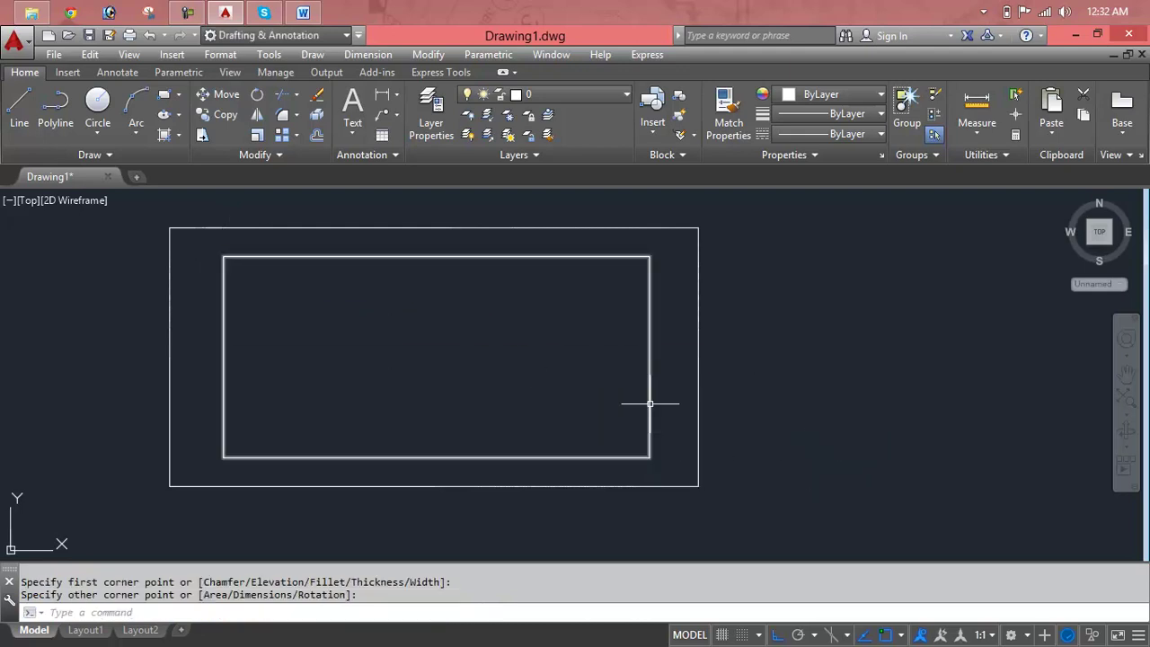
click(650, 421)
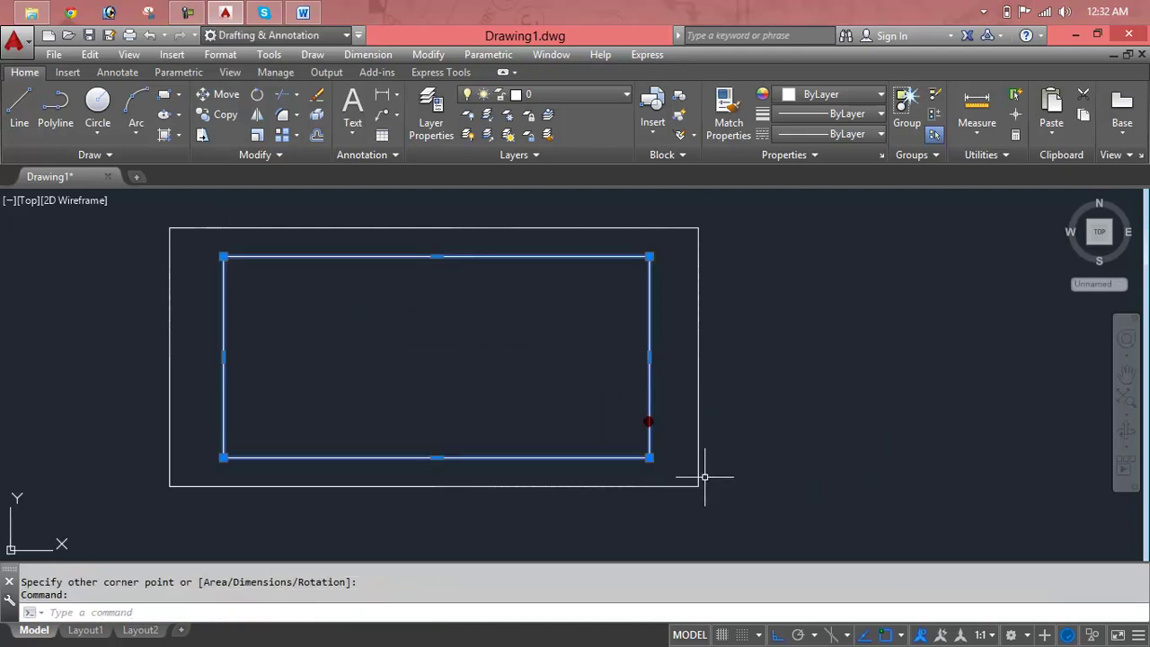
click(701, 460)
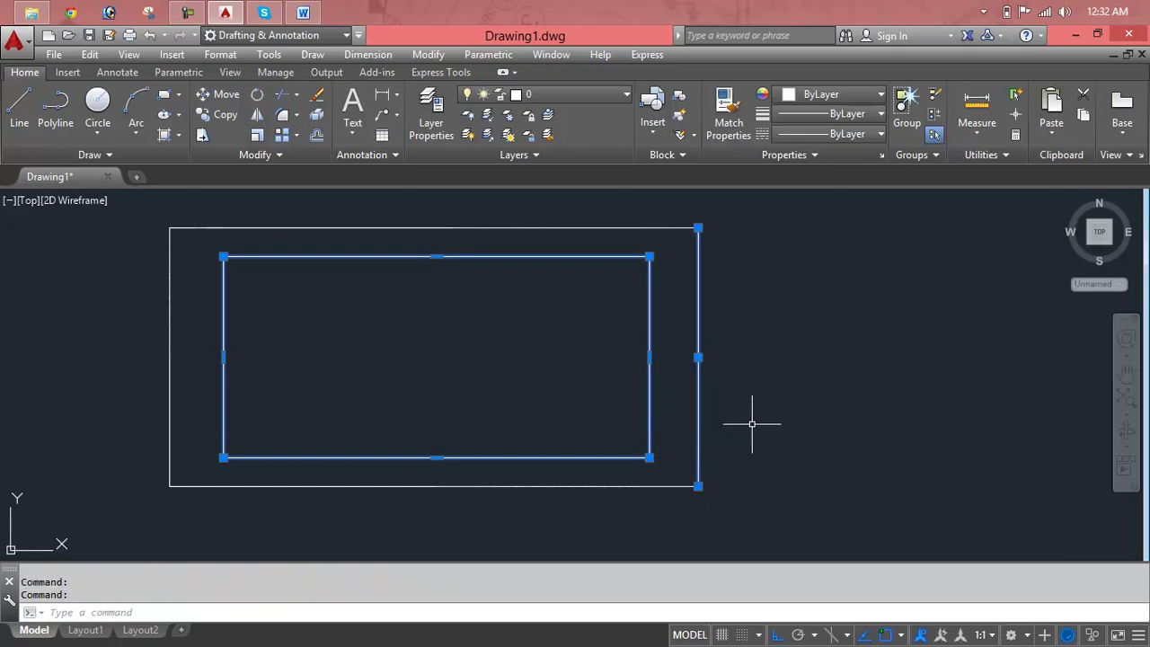
key(Escape)
key(Escape)
click(615, 381)
Step: Move the inner rectangle 44' to the right, beside the original outline
key(Escape)
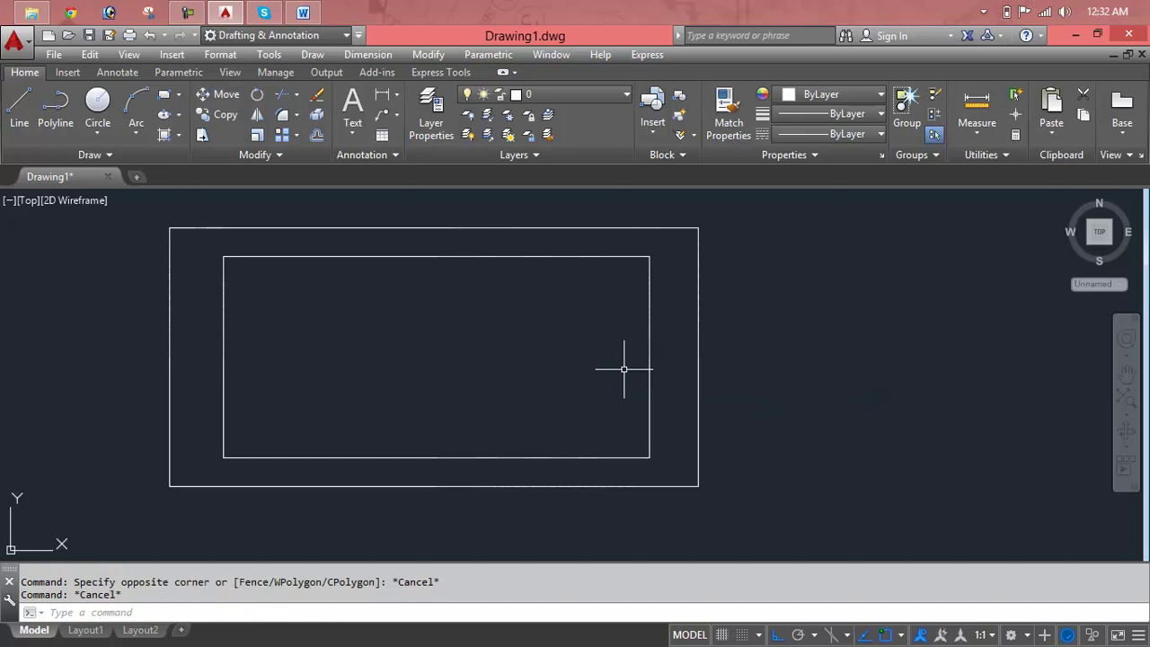
text(m)
key(Return)
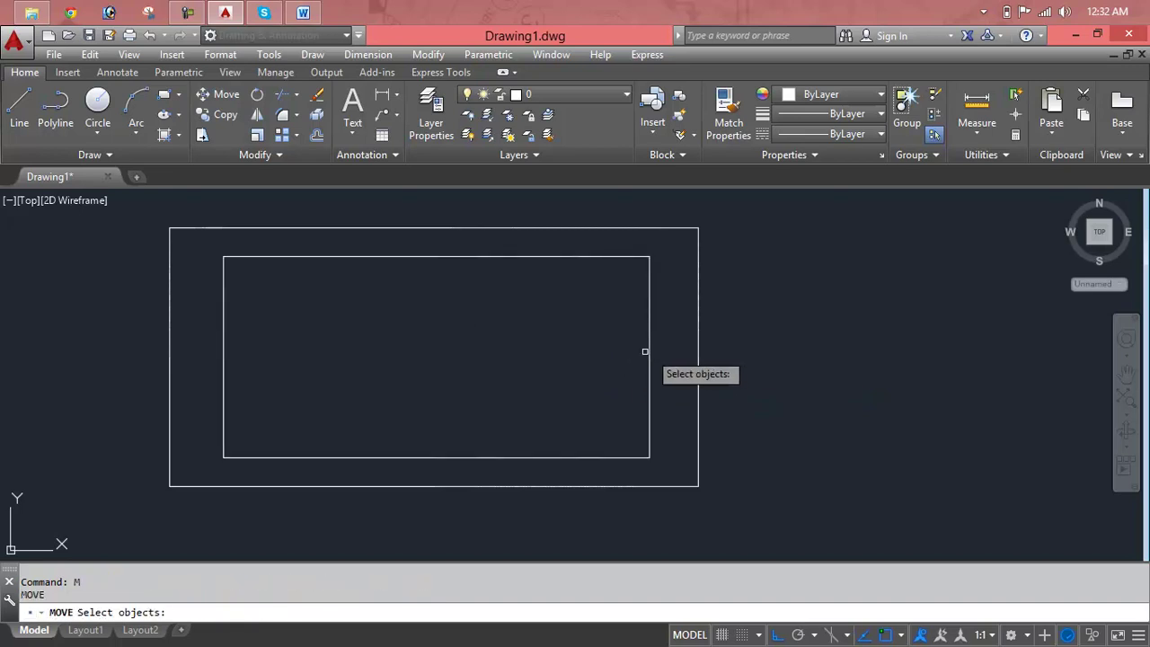
click(649, 353)
key(Return)
click(649, 353)
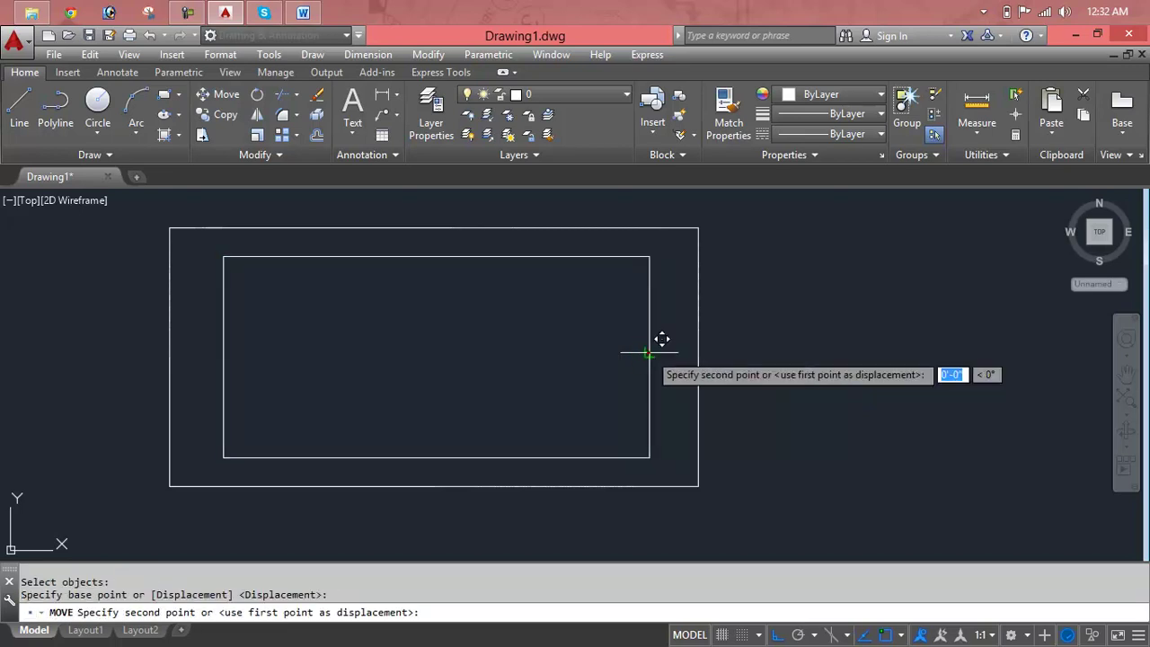
scroll(933, 361, down, 3)
middle_drag(845, 380, 681, 380)
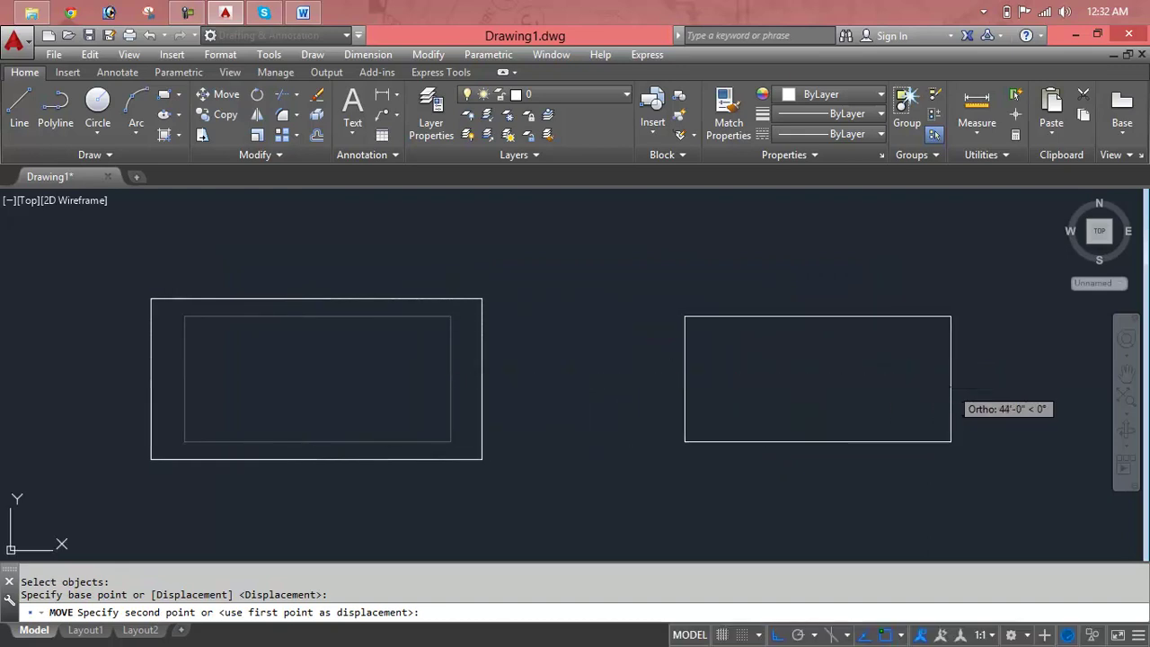
click(947, 387)
key(Escape)
key(Escape)
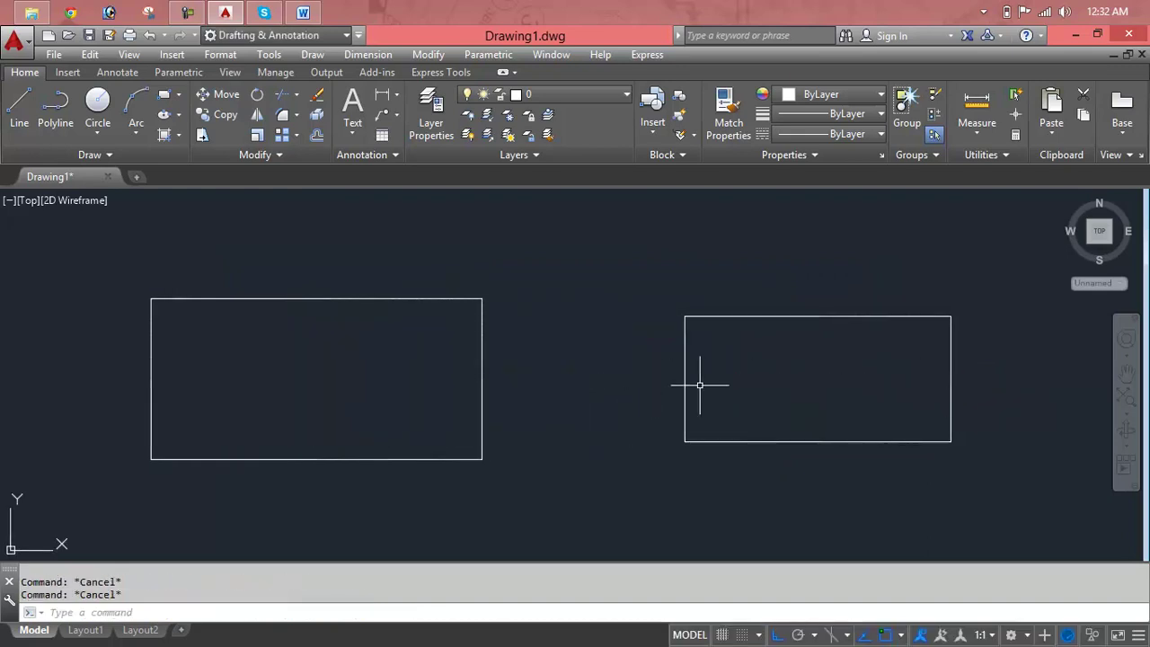
Step: Start the GRADIENT command after clearing a mistyped GRA entry
text(gra)
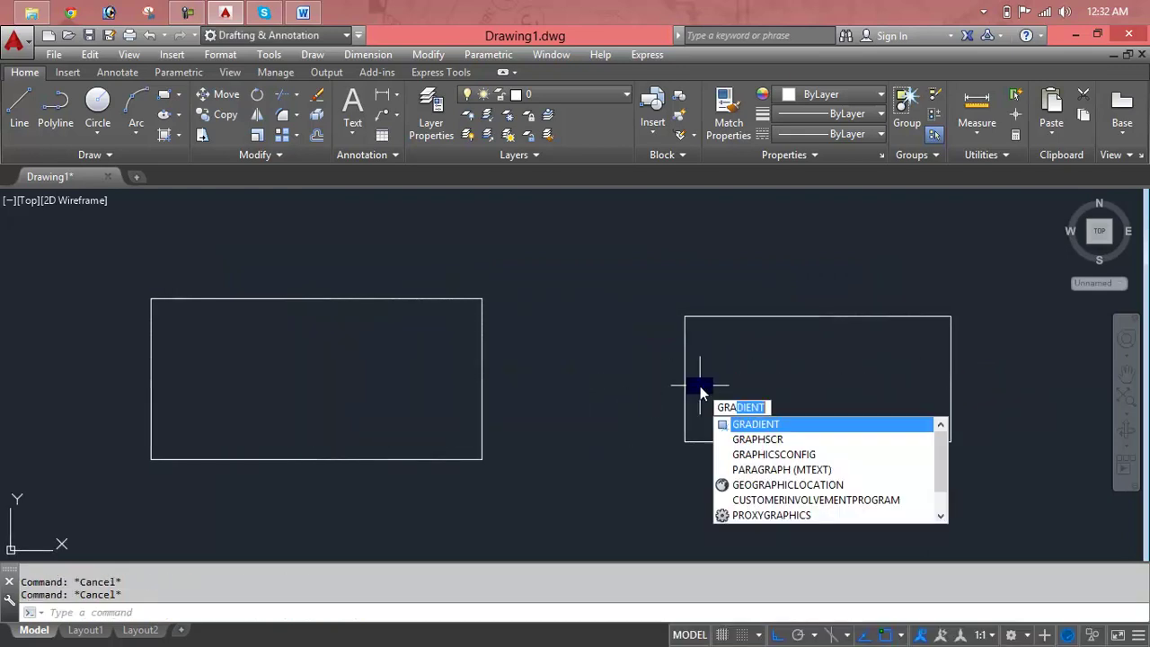
key(BackSpace)
key(Return)
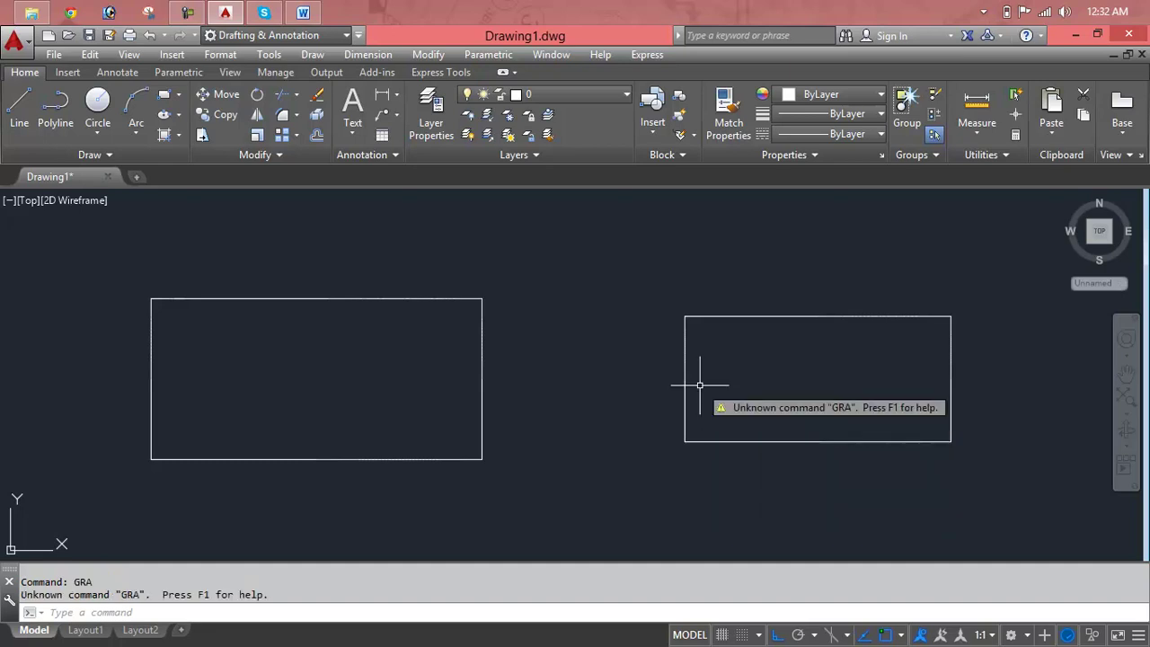
key(Escape)
key(Escape)
text(gra)
key(Return)
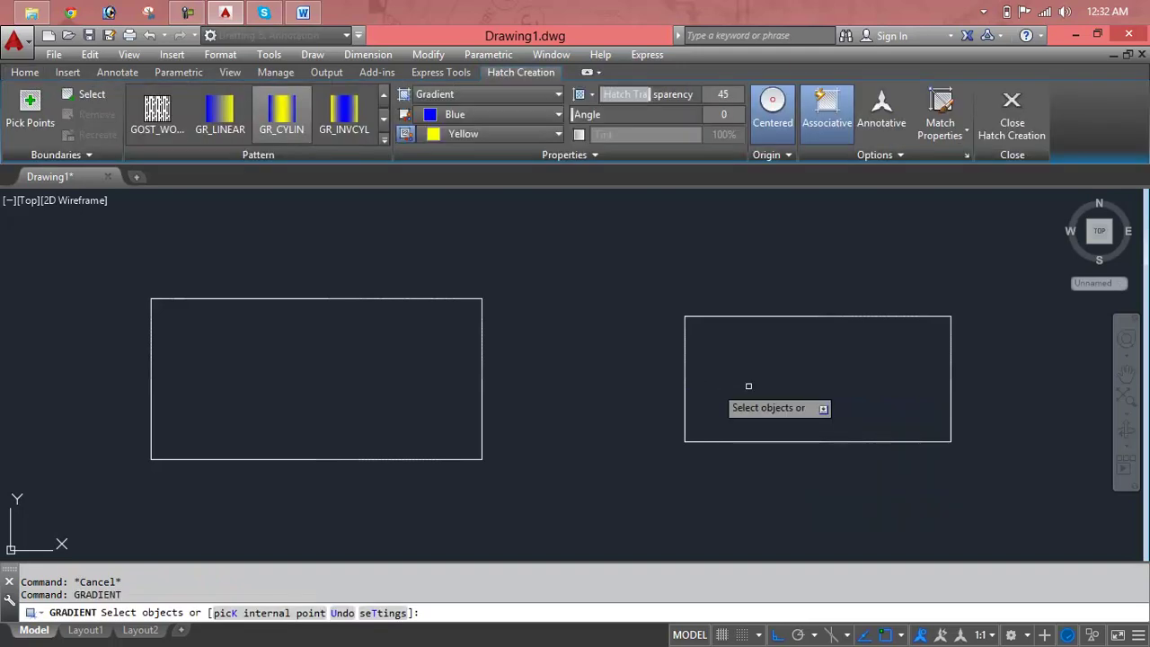
Step: Fill the right rectangle with the yellow-to-blue GR_INVCUR gradient and confirm it
click(686, 392)
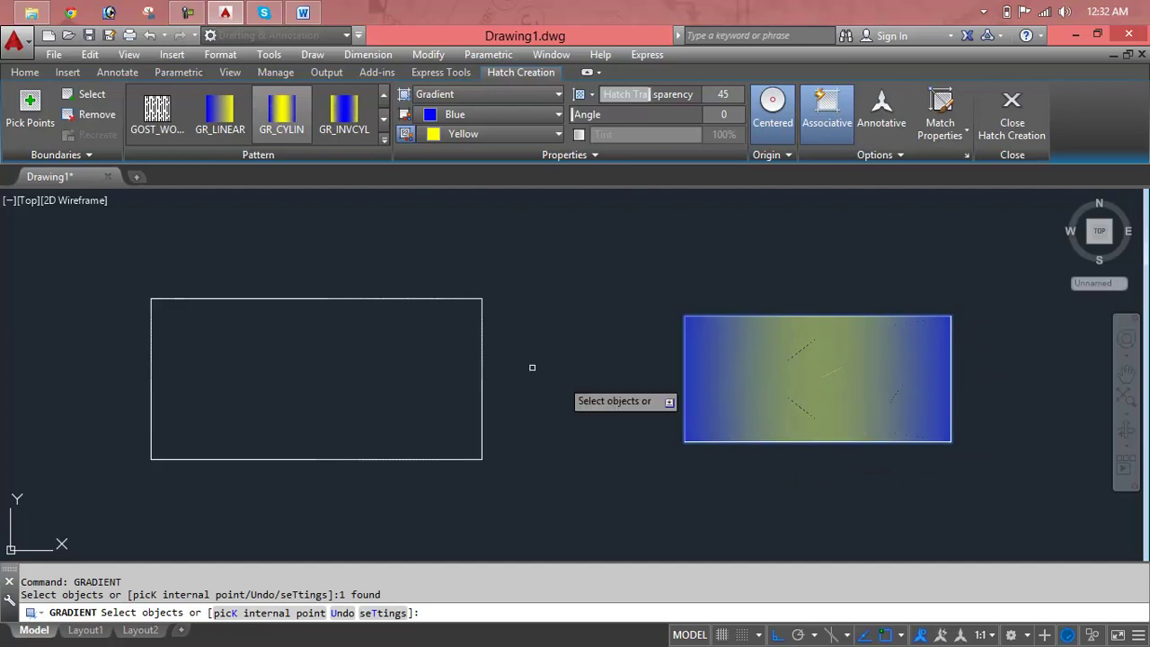
click(383, 139)
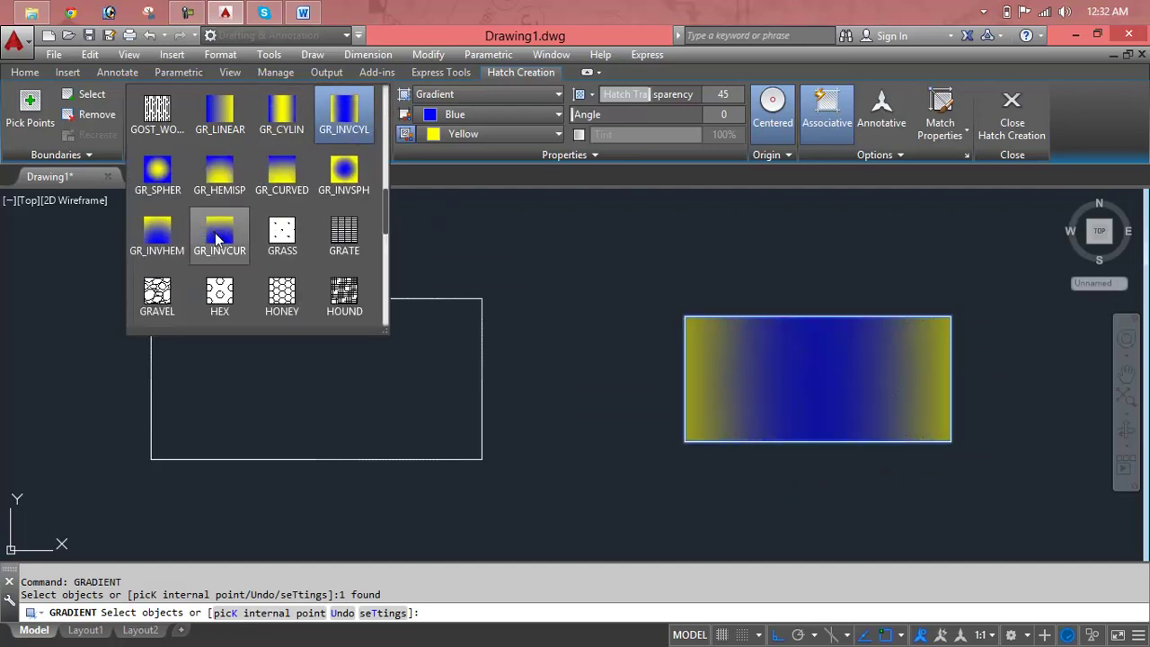
click(215, 233)
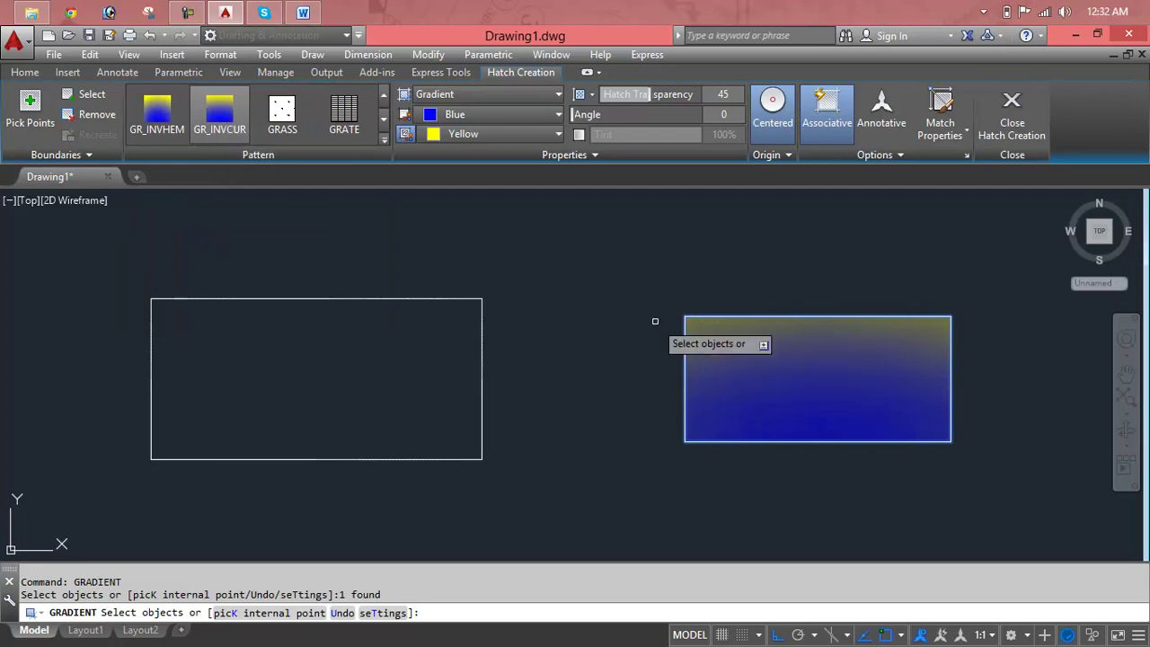
click(322, 297)
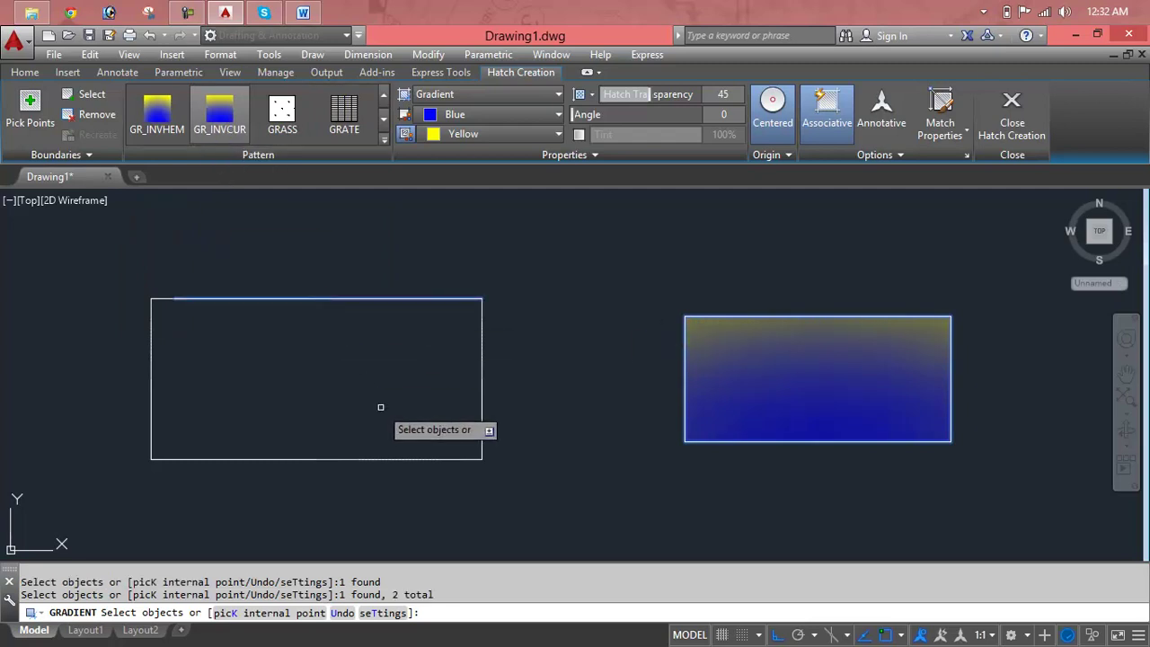
click(538, 260)
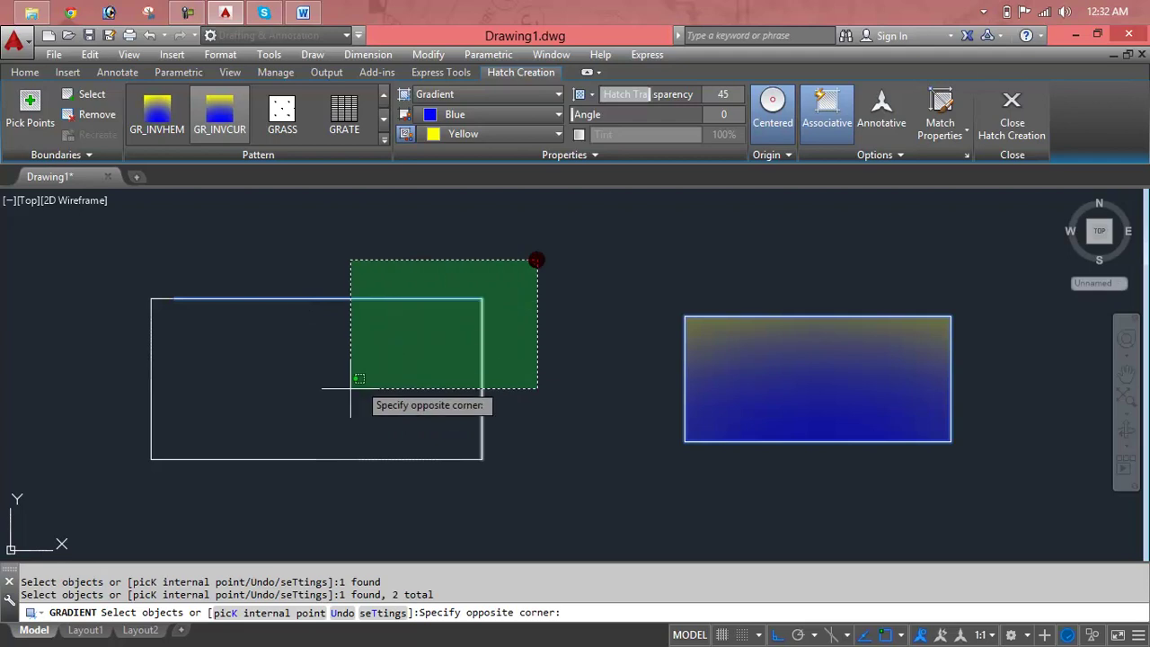
click(90, 488)
right_click(340, 486)
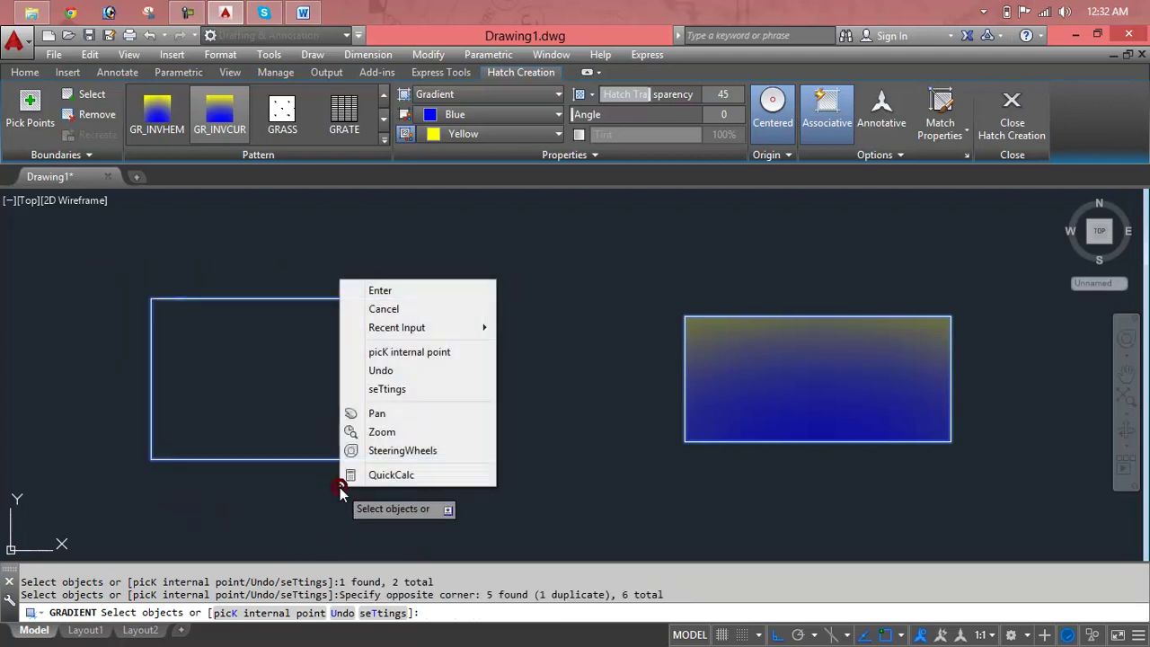
click(400, 291)
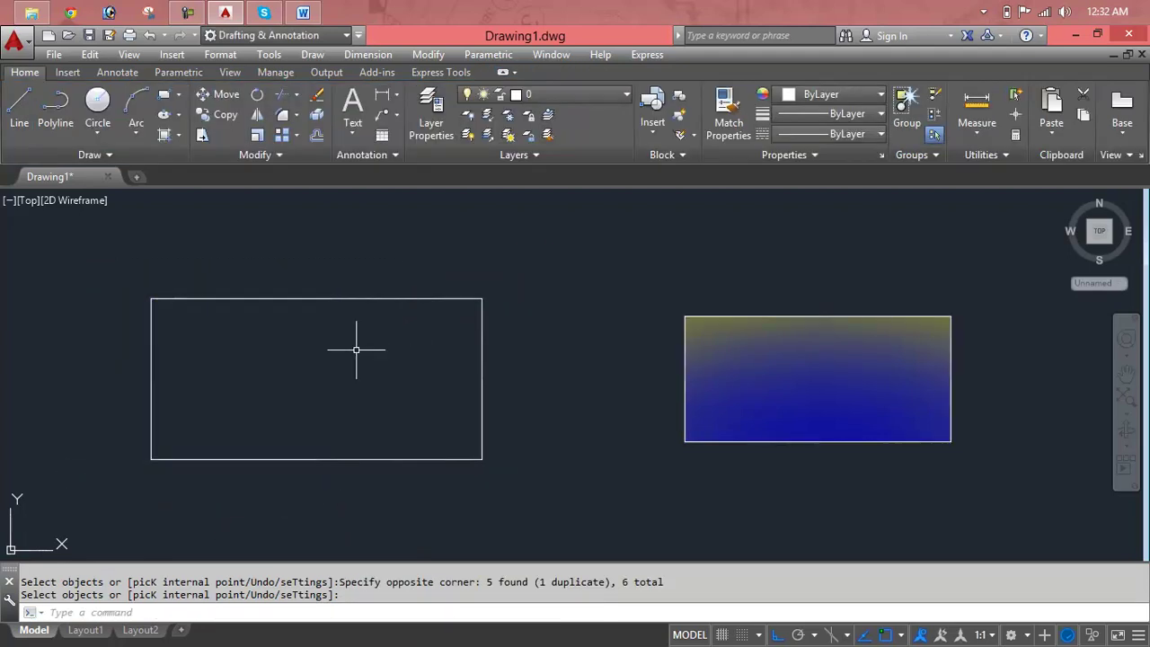
Step: Delete the gradient fill from the right rectangle
click(551, 379)
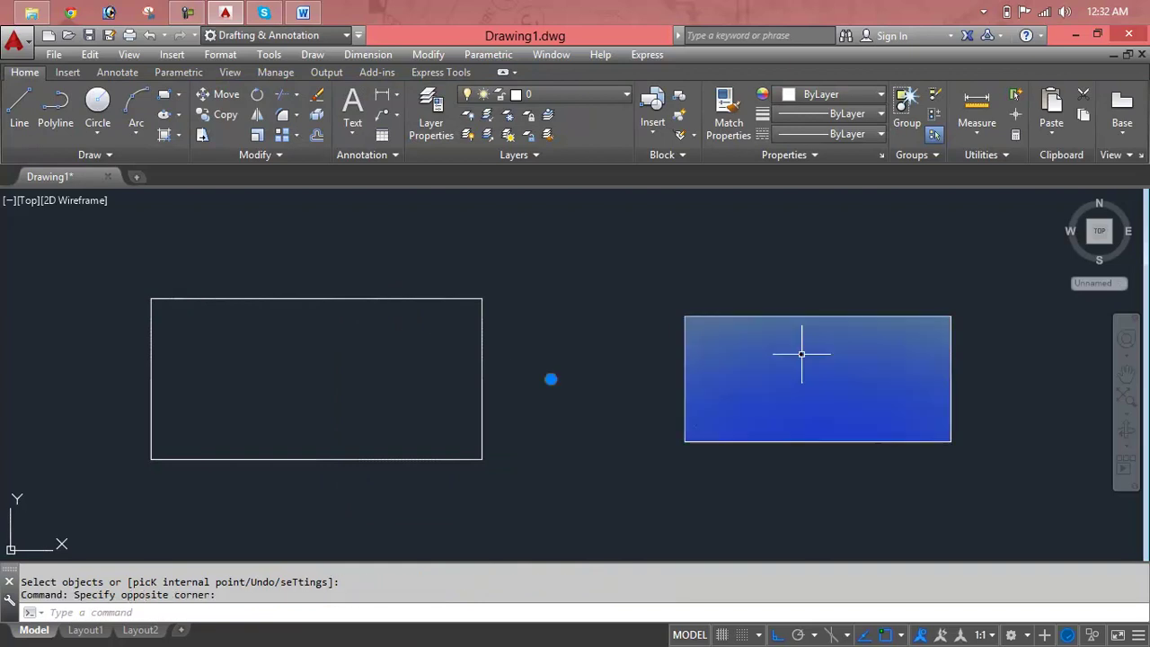
click(802, 354)
key(Delete)
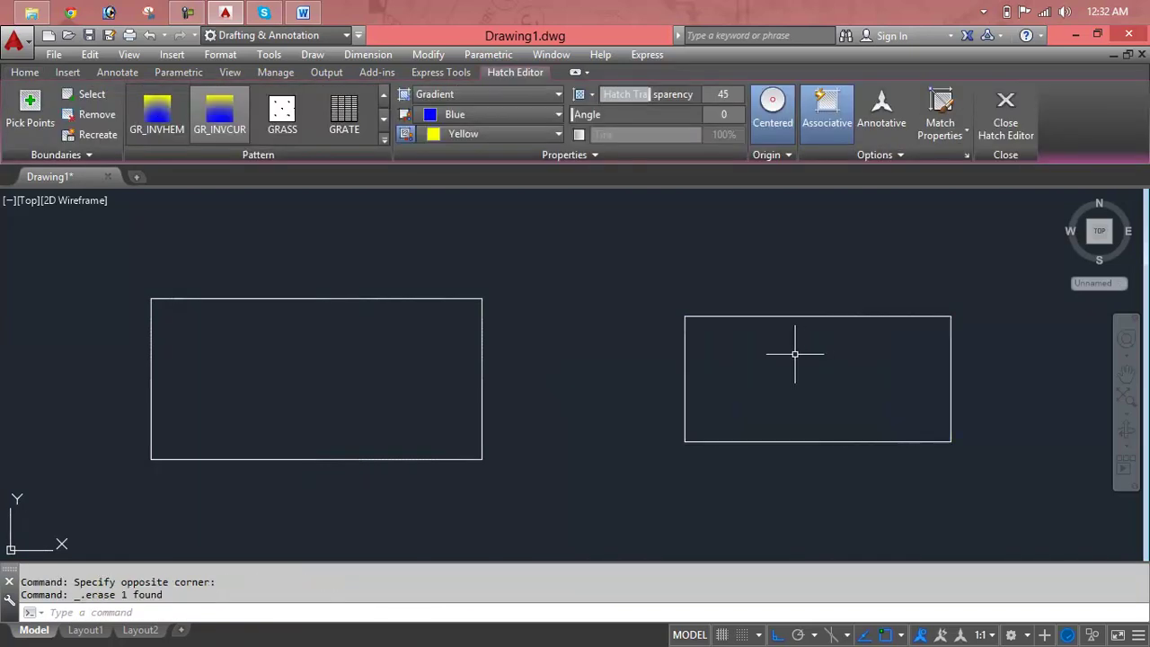
click(391, 353)
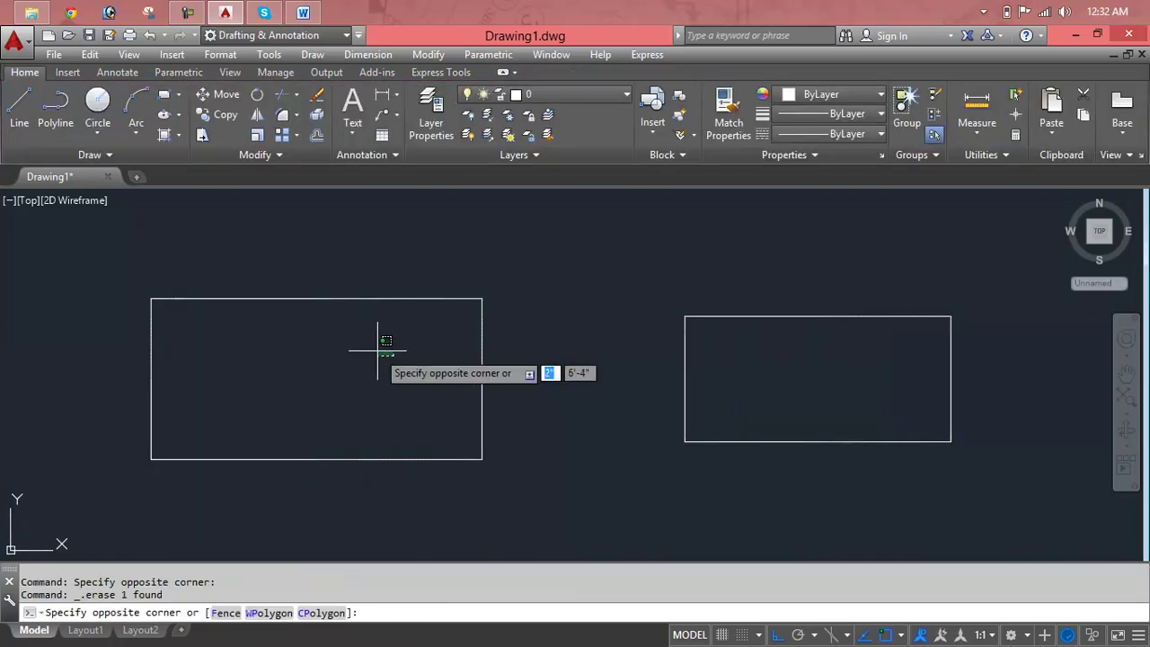
key(Escape)
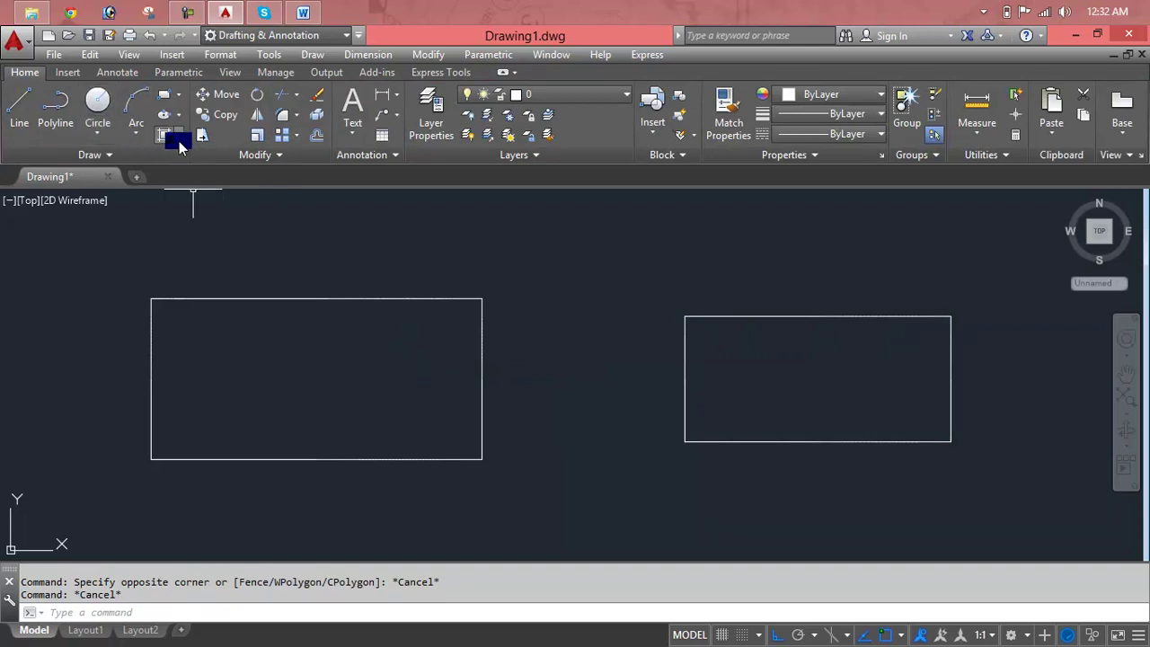
Step: Create a boundary polyline by picking a point inside the left rectangle
click(180, 136)
click(203, 232)
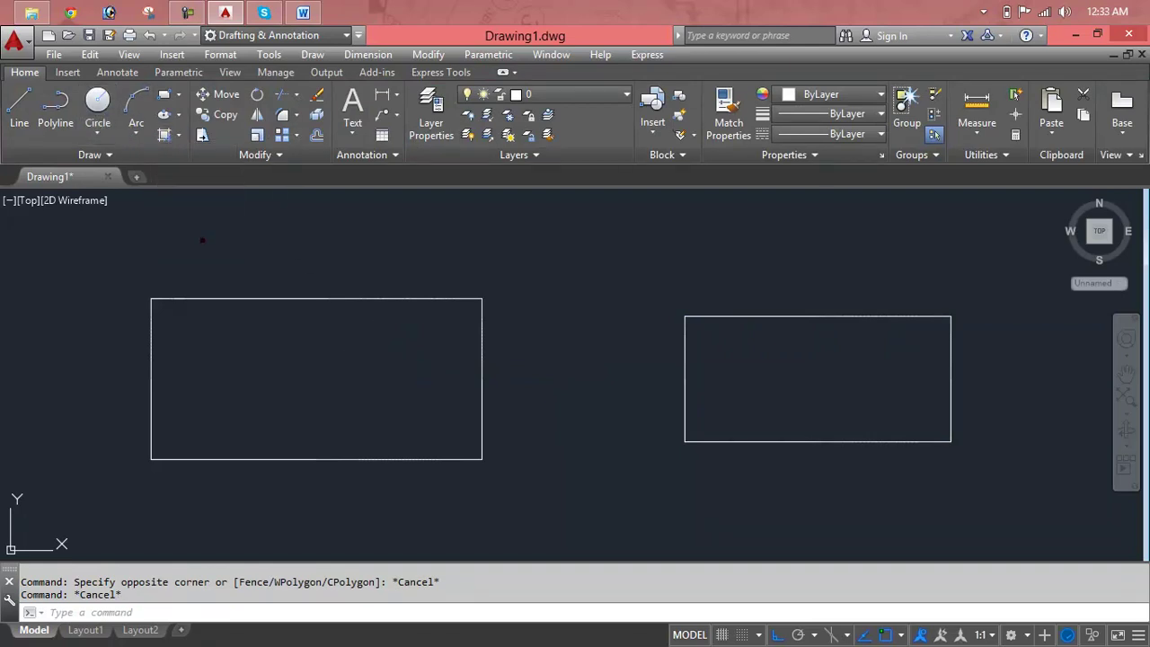
click(477, 255)
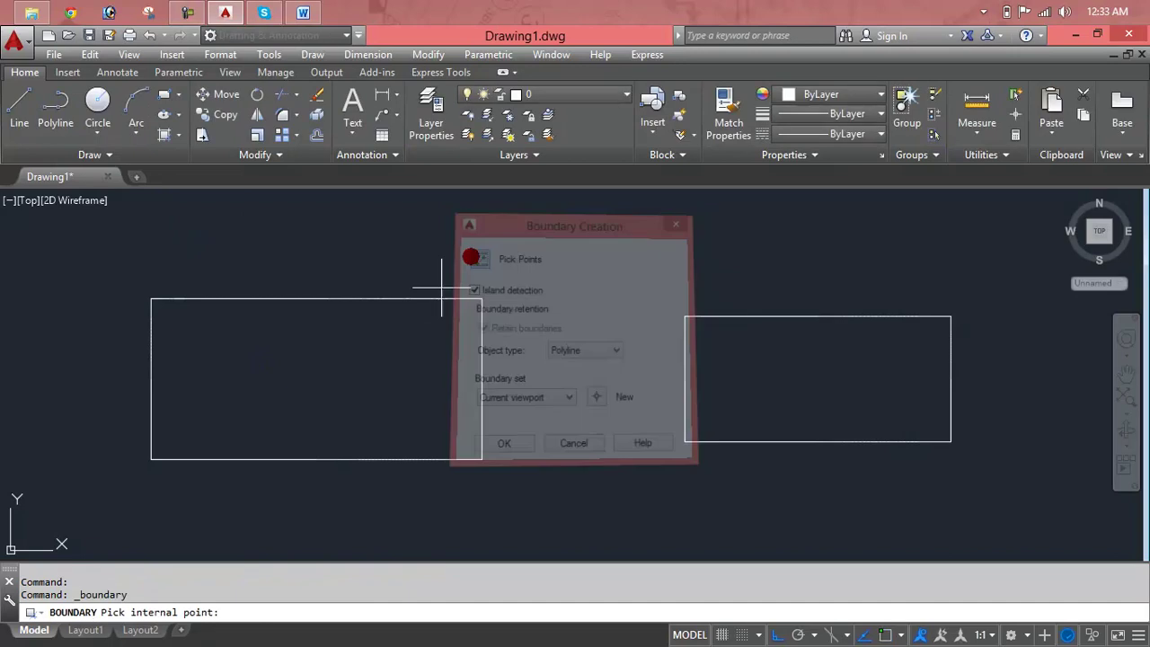
click(344, 375)
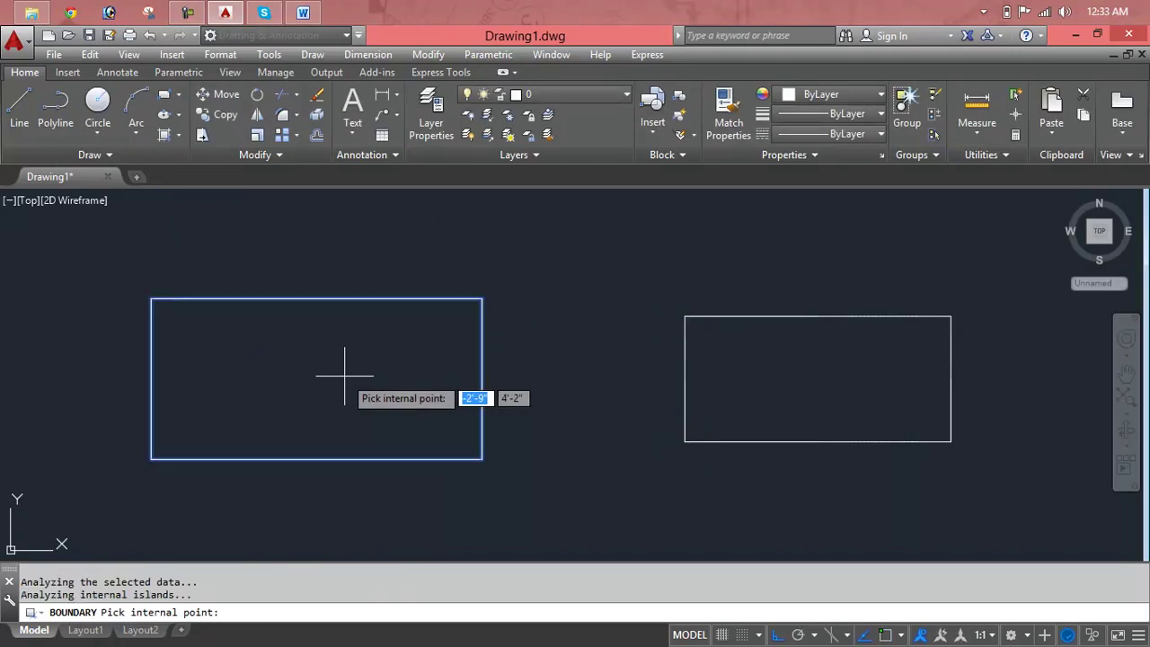
key(Return)
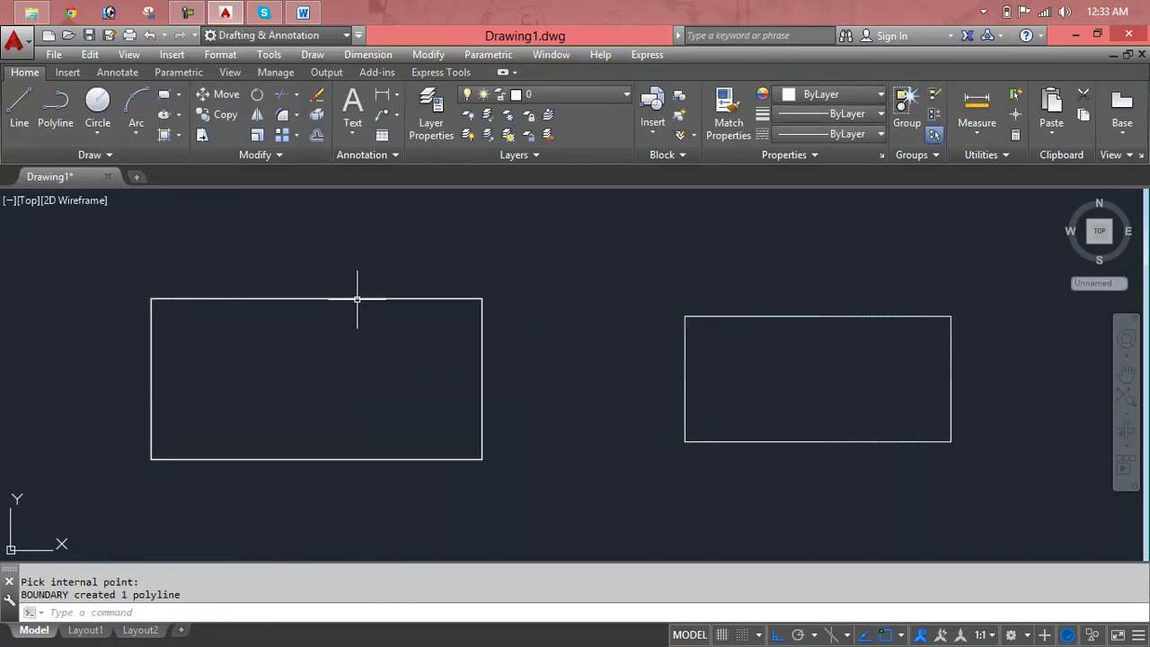
click(357, 300)
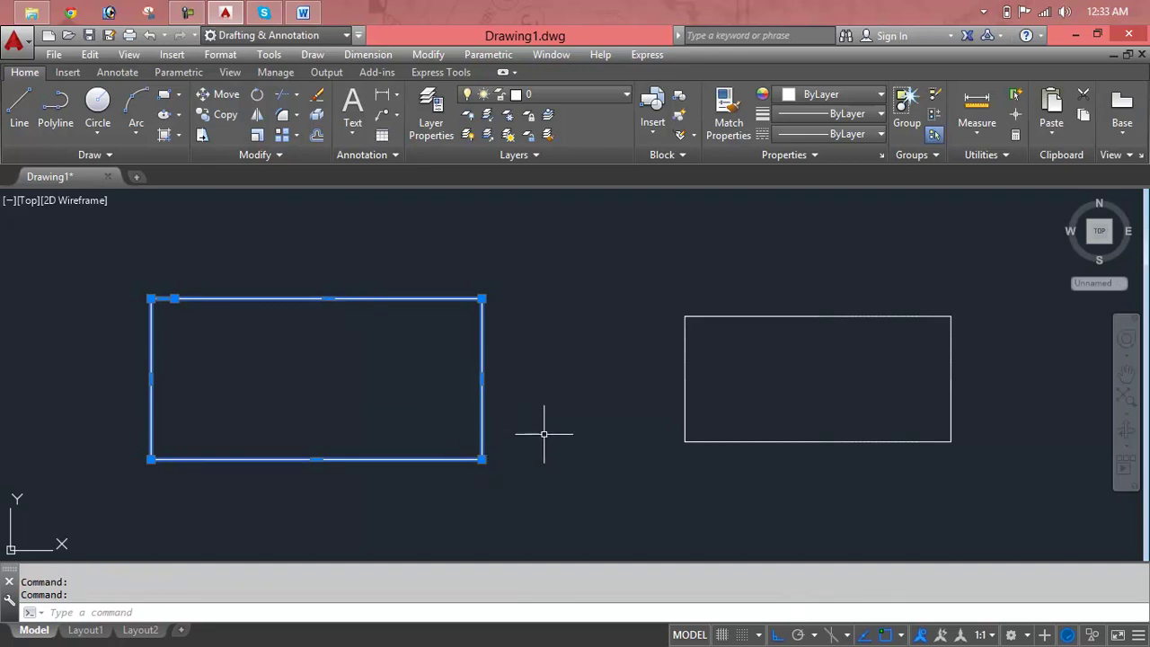
Step: Move the boundary outline onto the right rectangle and erase the left rectangle
key(Escape)
key(Escape)
text(m)
key(Return)
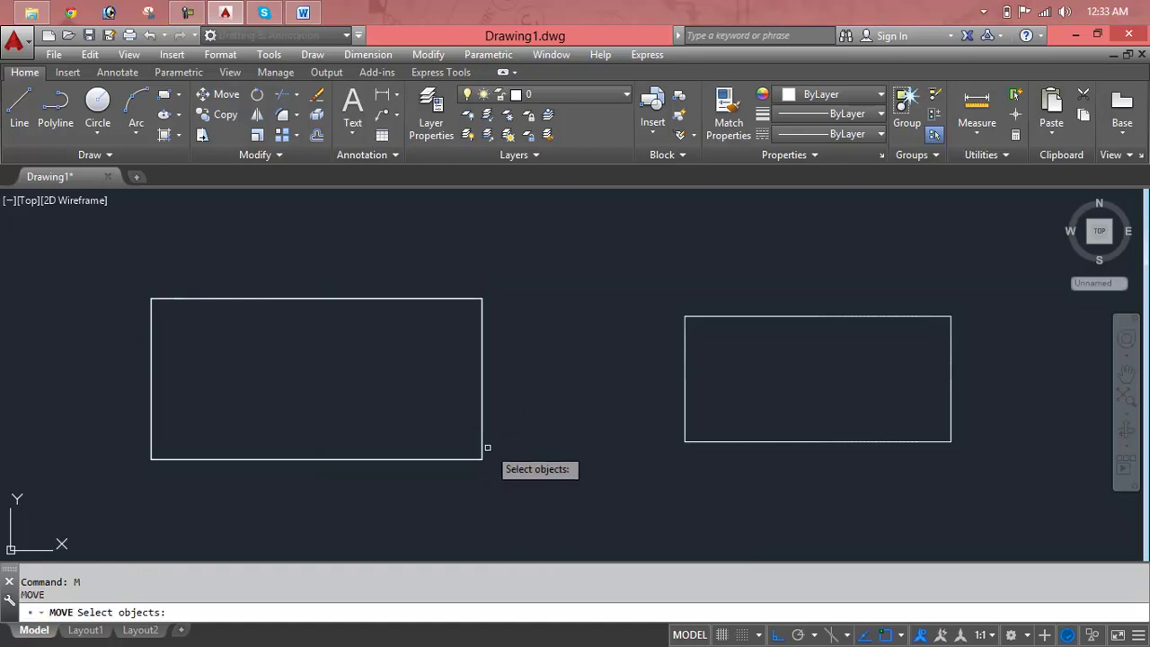
click(486, 447)
key(Return)
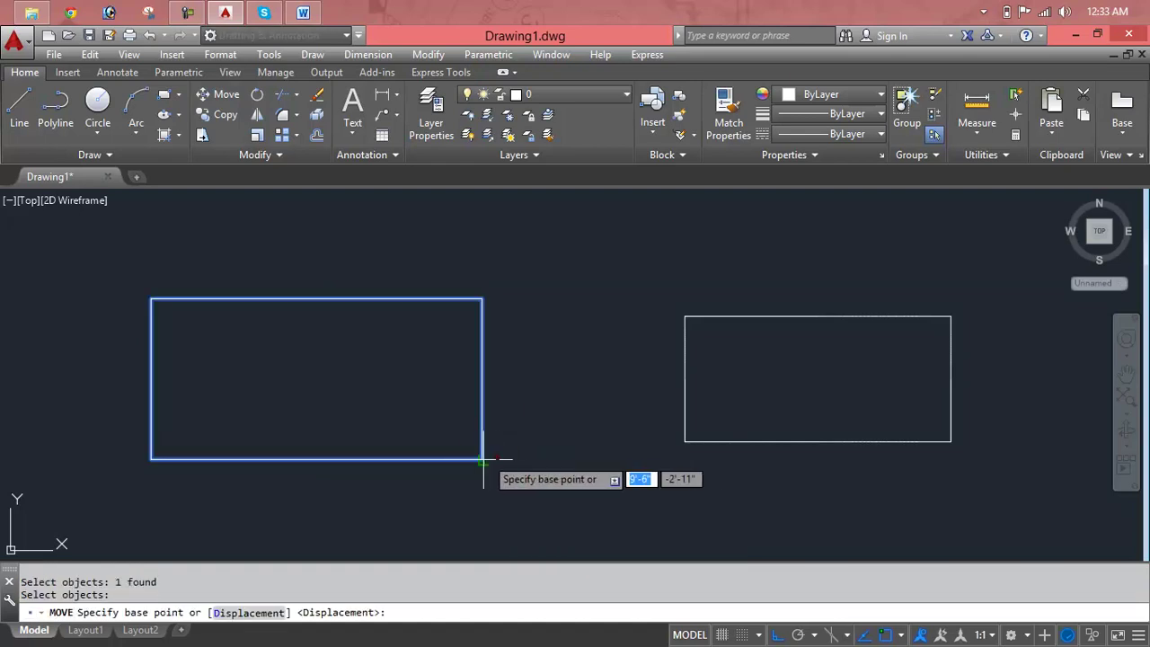
click(482, 459)
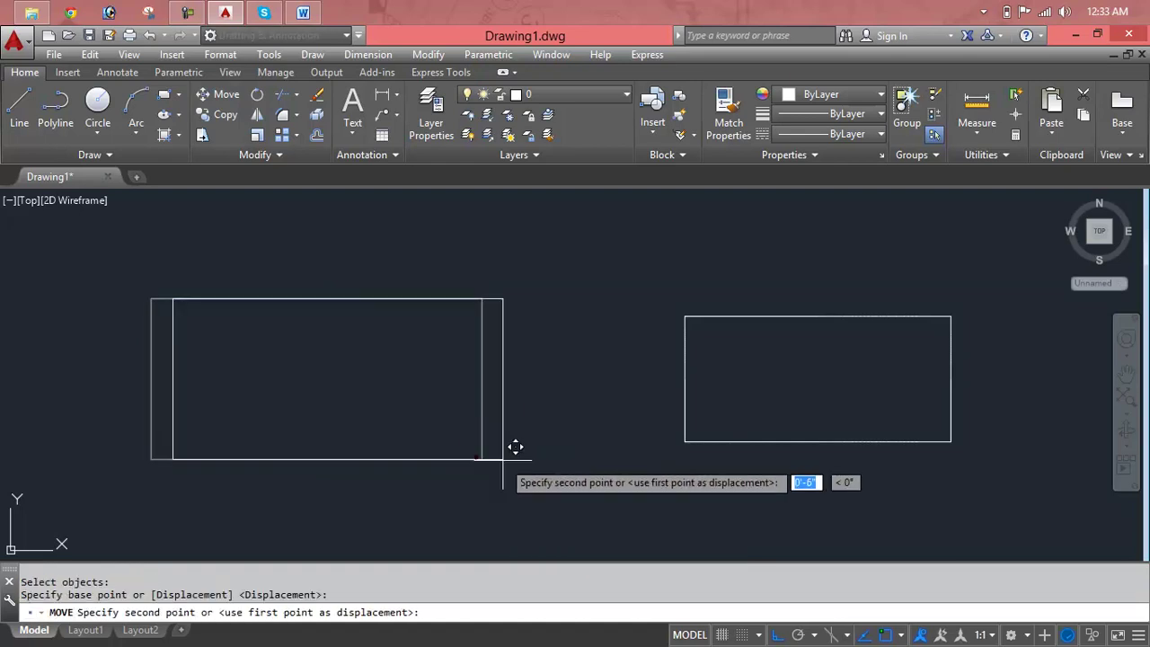
click(993, 481)
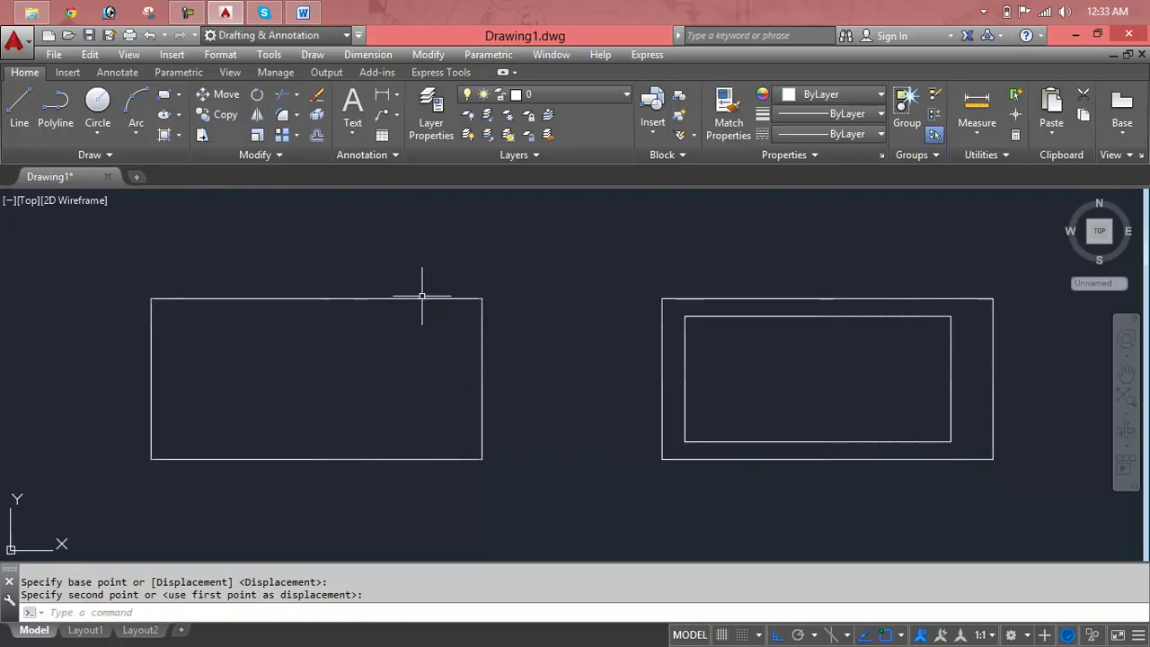
click(571, 265)
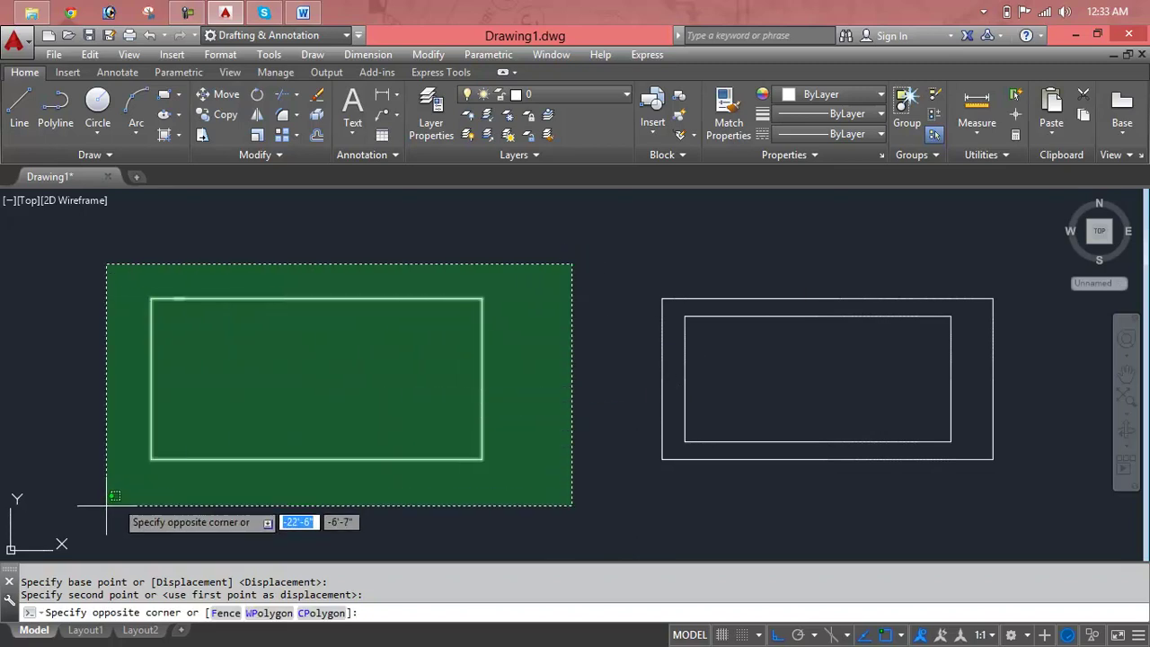
click(89, 511)
key(Delete)
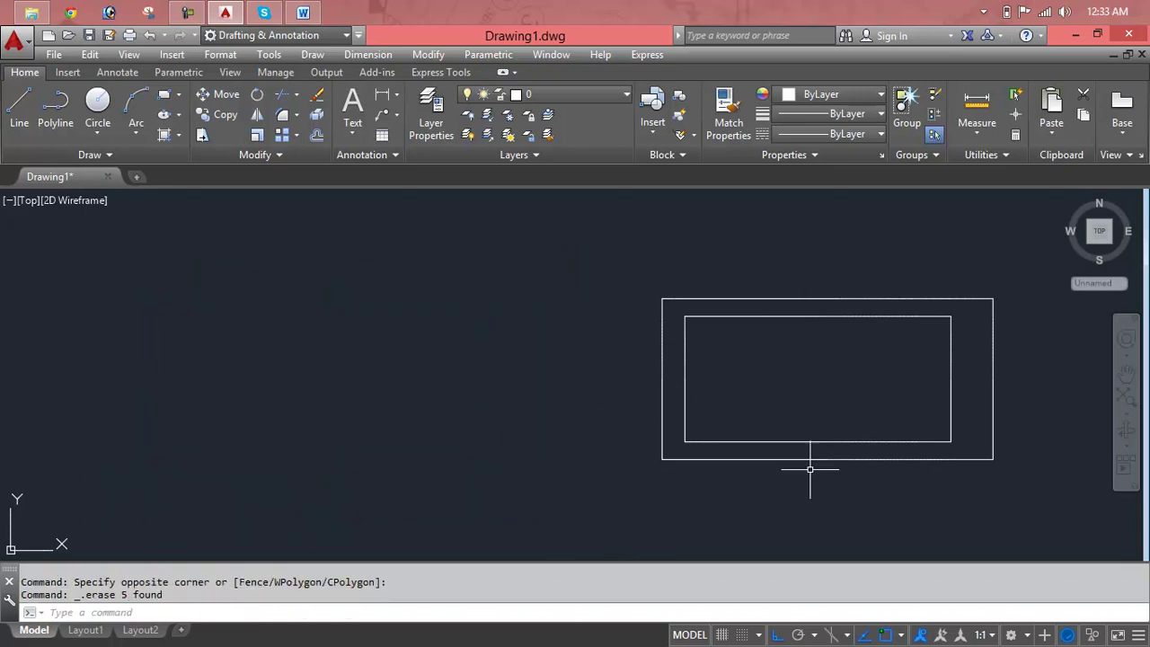
Step: Move the outline back to the left side of the drawing
text(m)
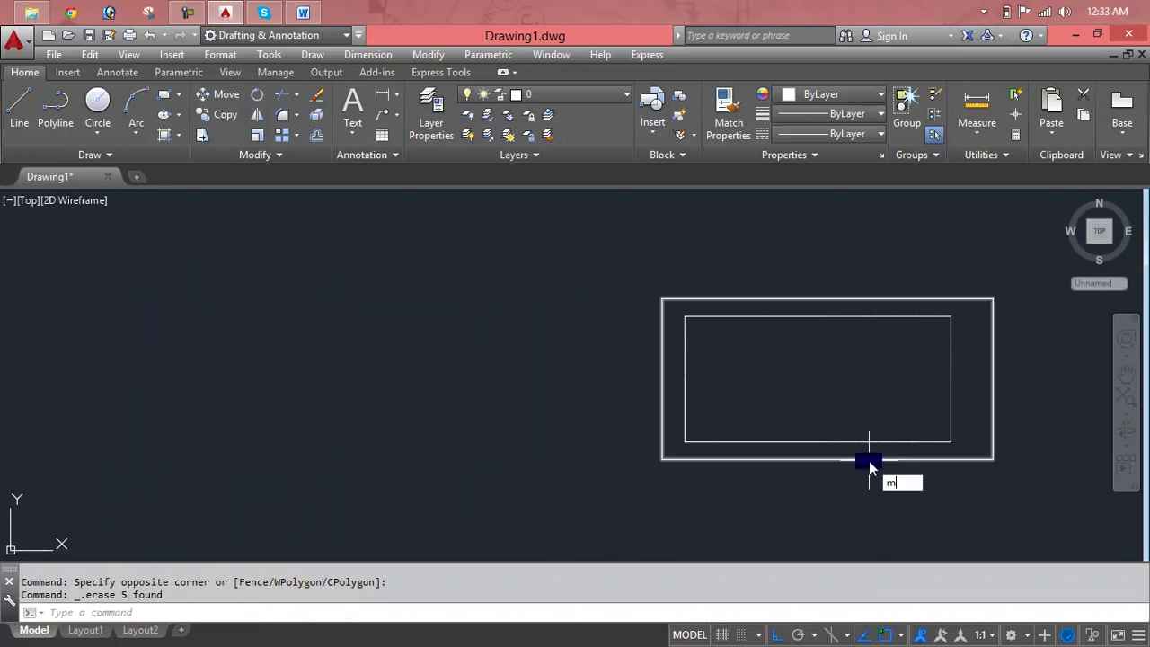
key(Return)
click(869, 460)
key(Return)
click(869, 459)
click(366, 459)
key(Escape)
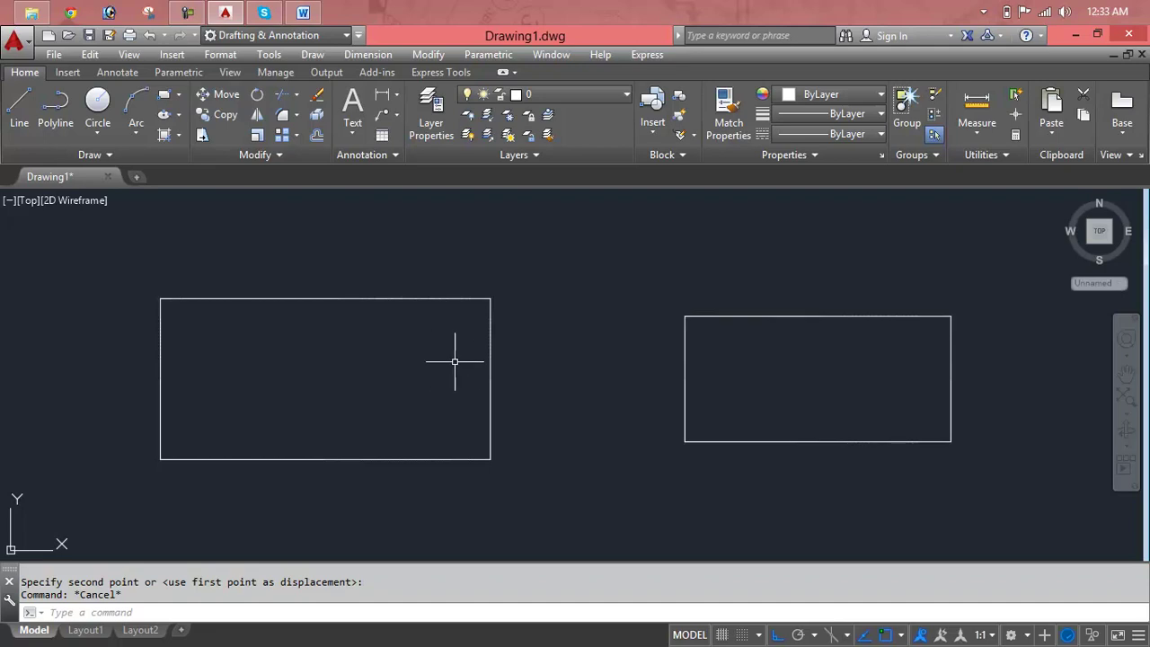
Step: Erase the left outline, leaving only the right rectangle
click(485, 374)
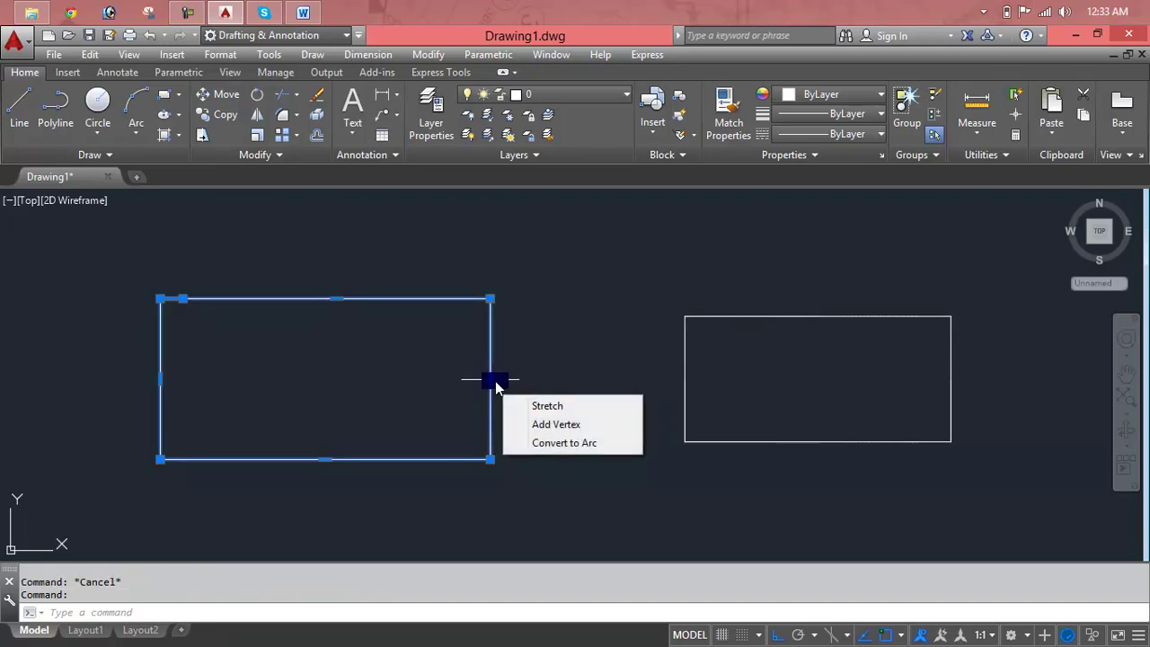
key(Escape)
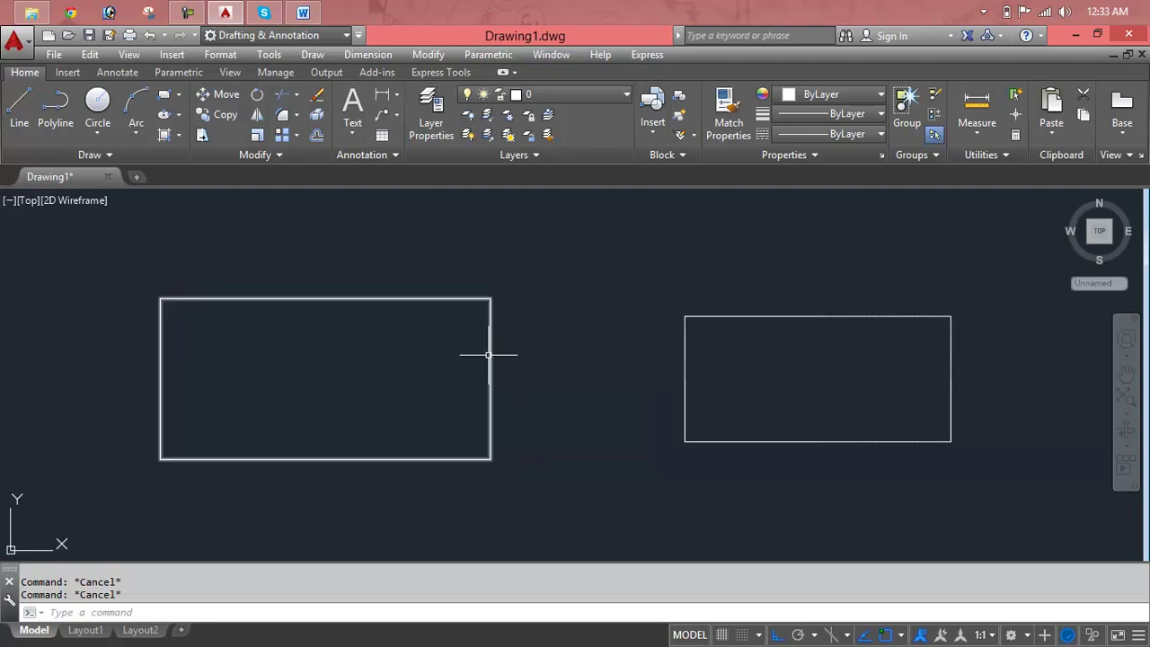
click(489, 355)
key(Delete)
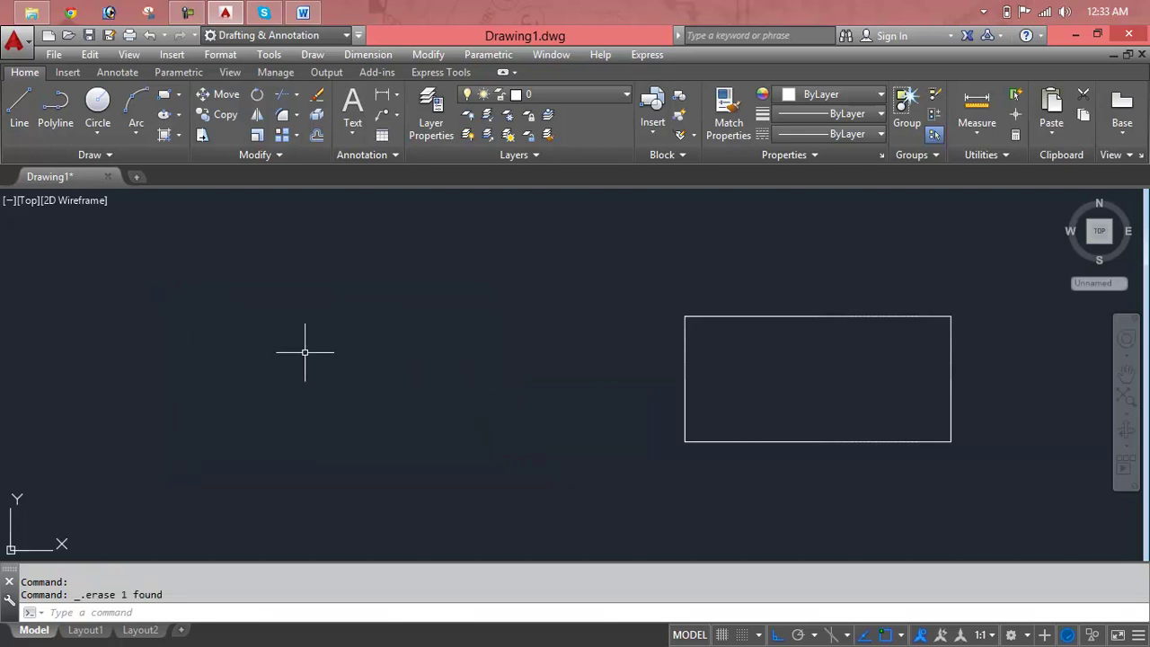
text(L)
key(Return)
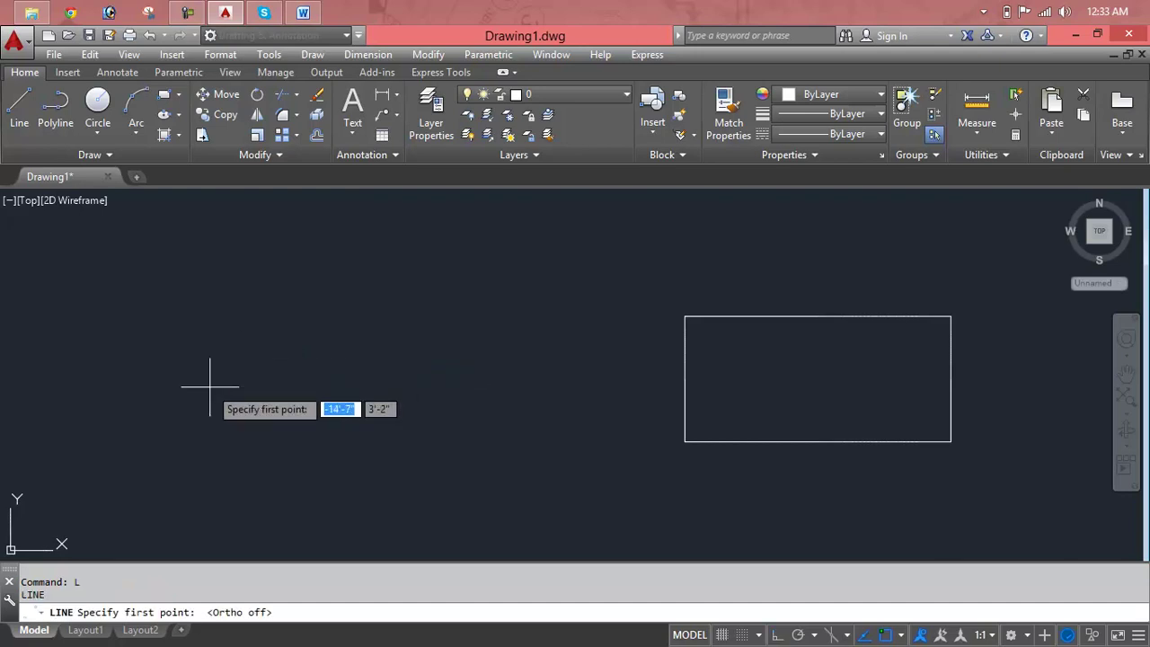
Step: With Ortho off, draw an eight-sided irregular line outline and close it with C
key(F8)
click(156, 431)
click(249, 310)
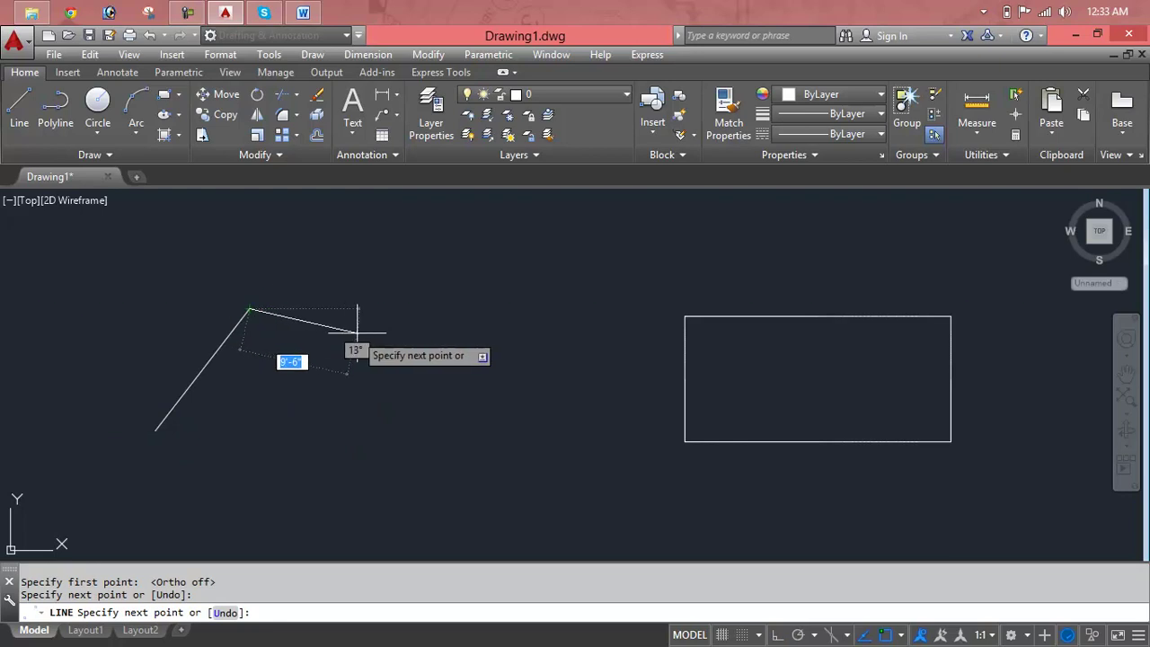
click(358, 333)
click(526, 252)
click(610, 494)
click(403, 493)
click(374, 392)
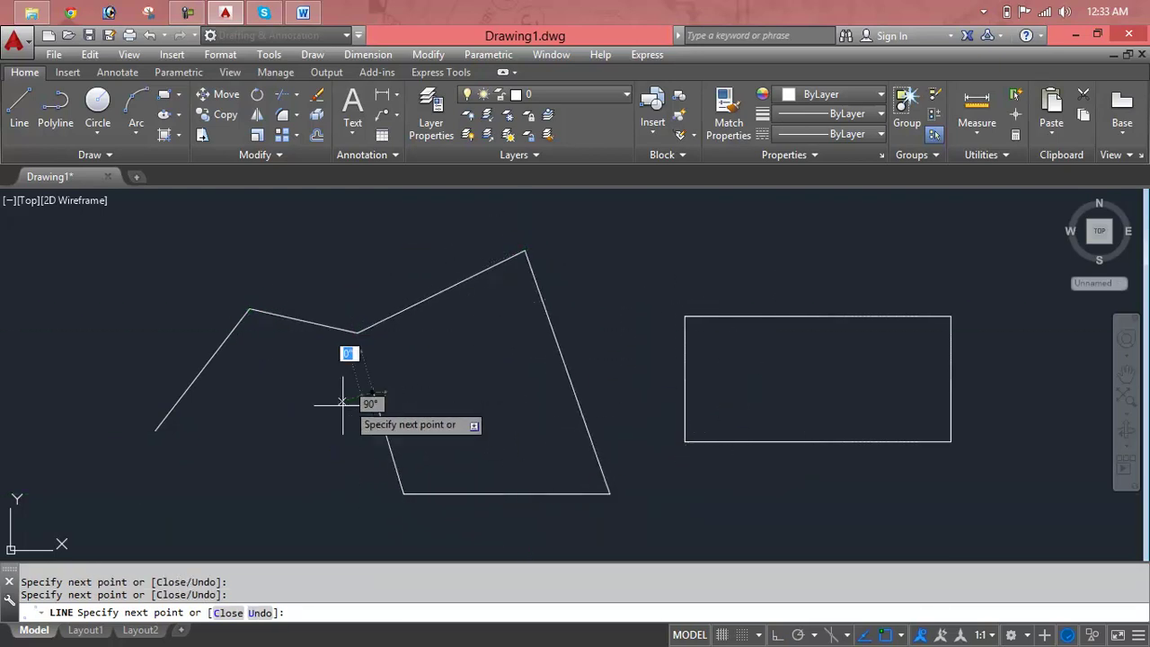
click(281, 525)
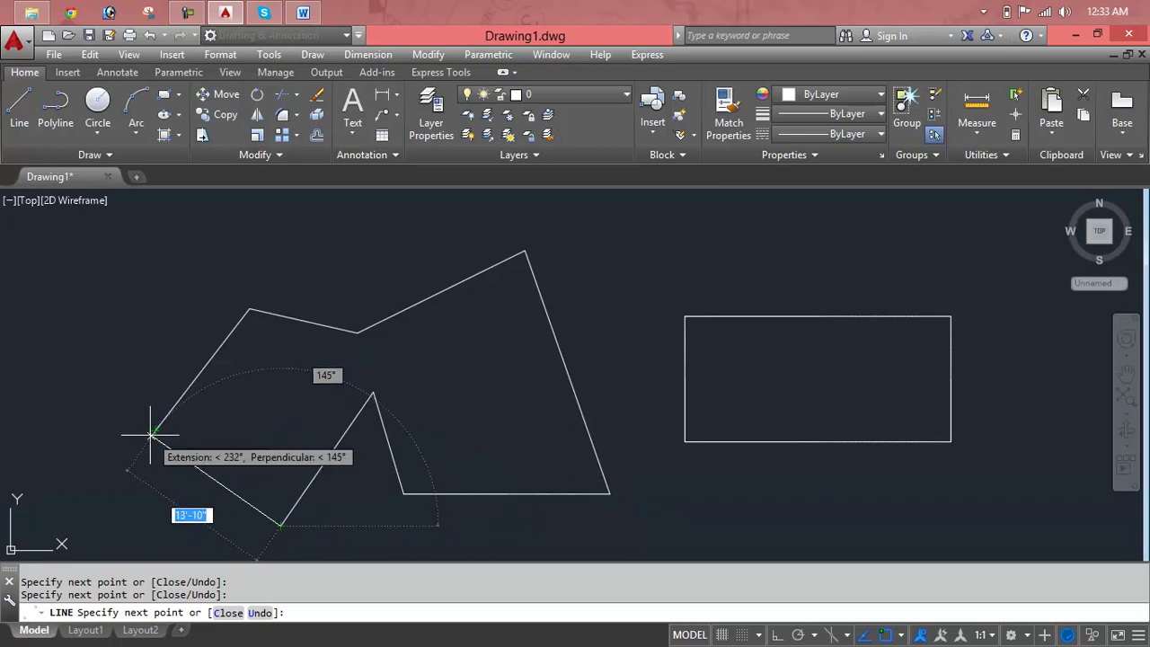
text(c)
key(Return)
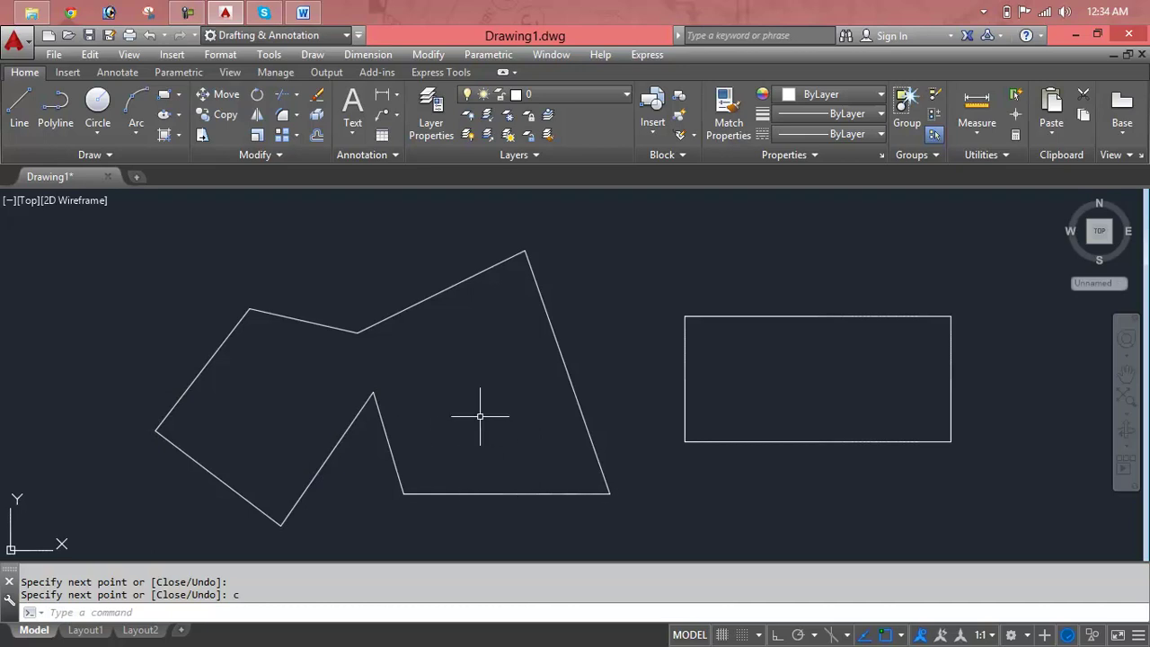
key(Escape)
key(Escape)
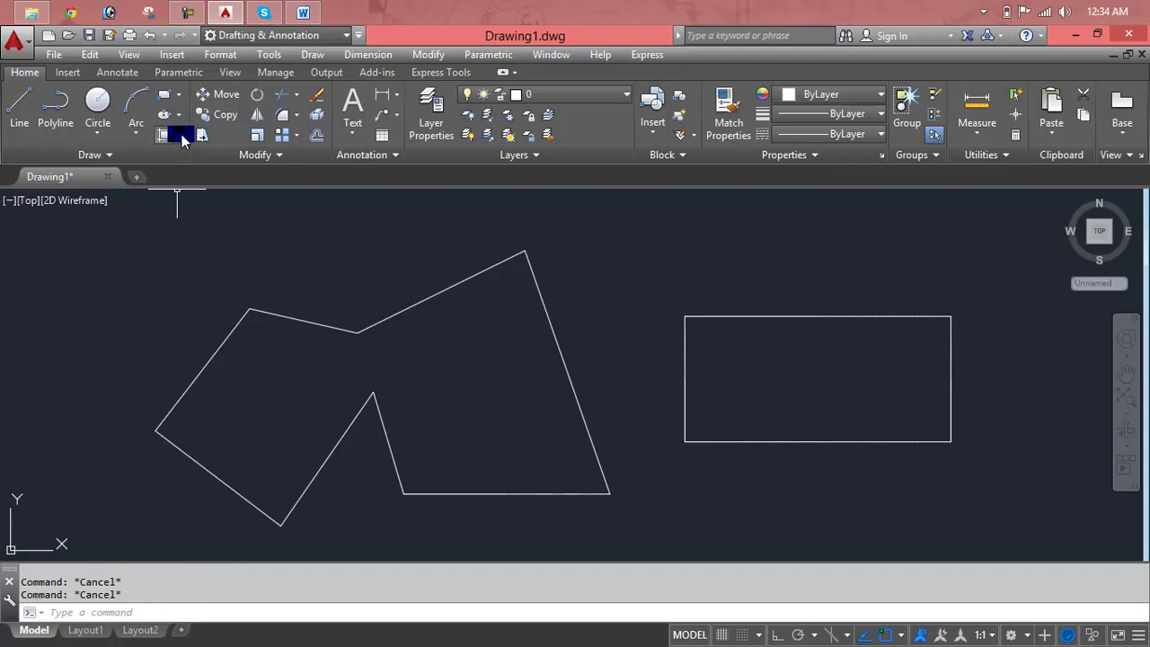
Step: Create a boundary polyline from a point inside the irregular polygon, then select it
click(180, 136)
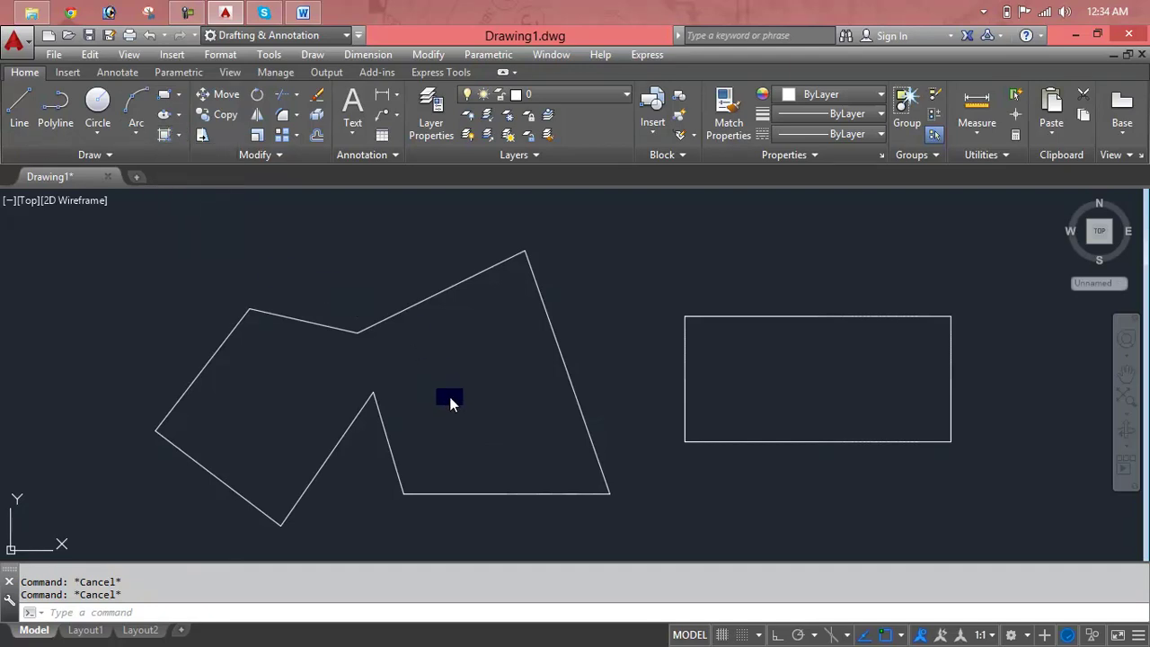
text(Bo)
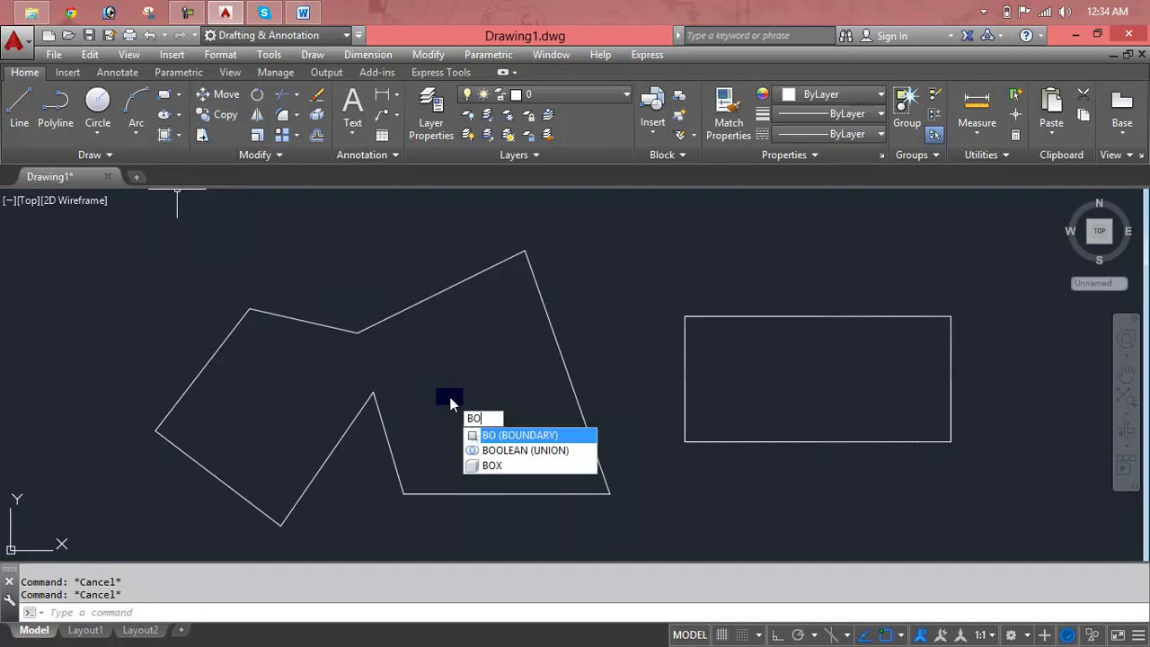
key(Return)
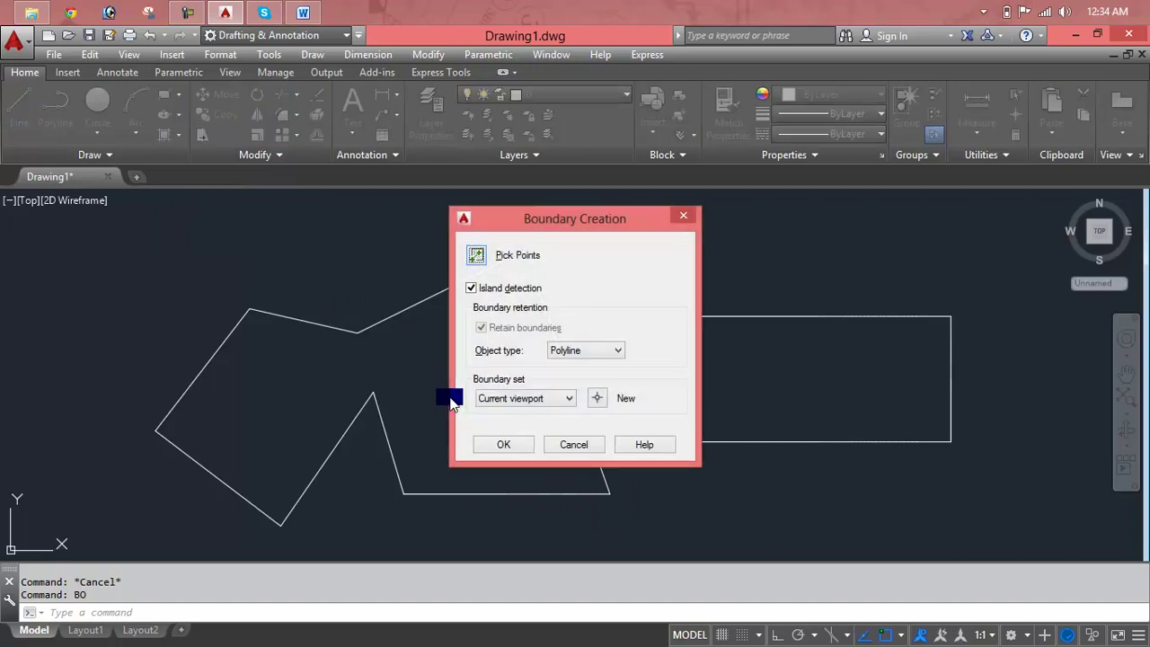
click(475, 257)
click(433, 397)
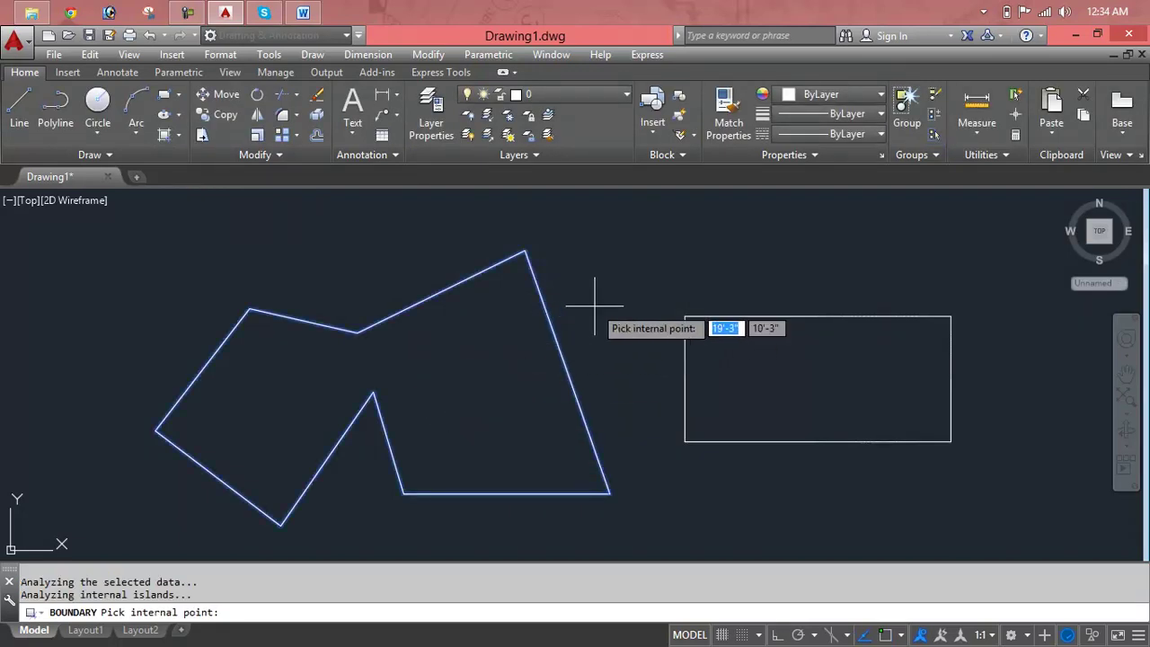
key(Return)
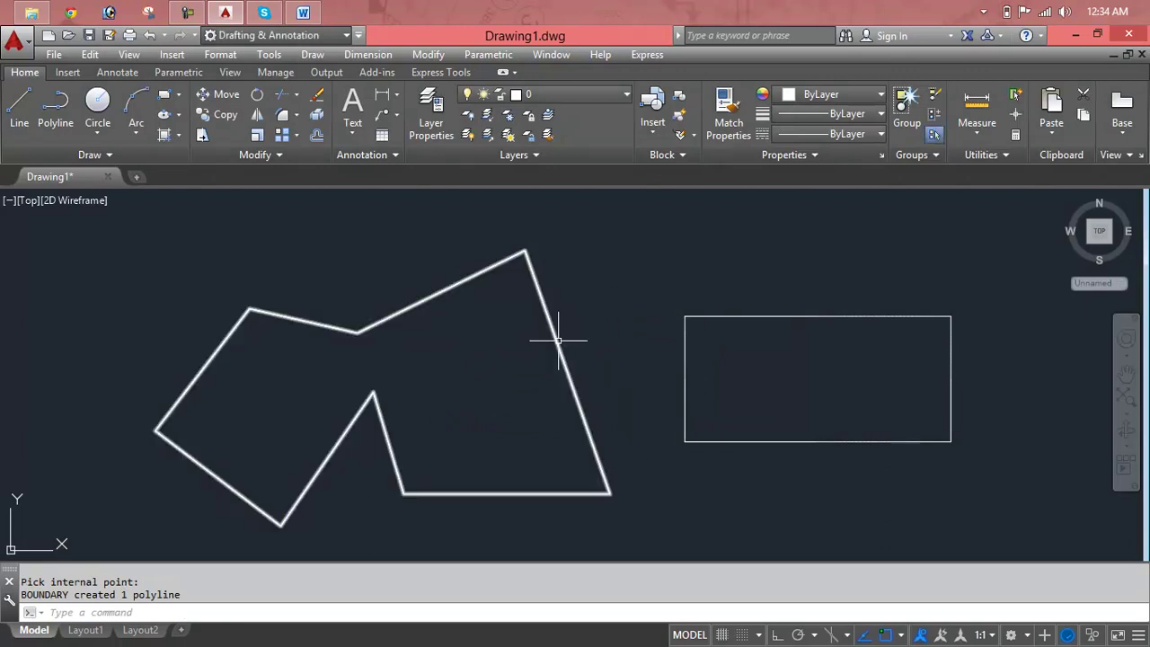
click(558, 341)
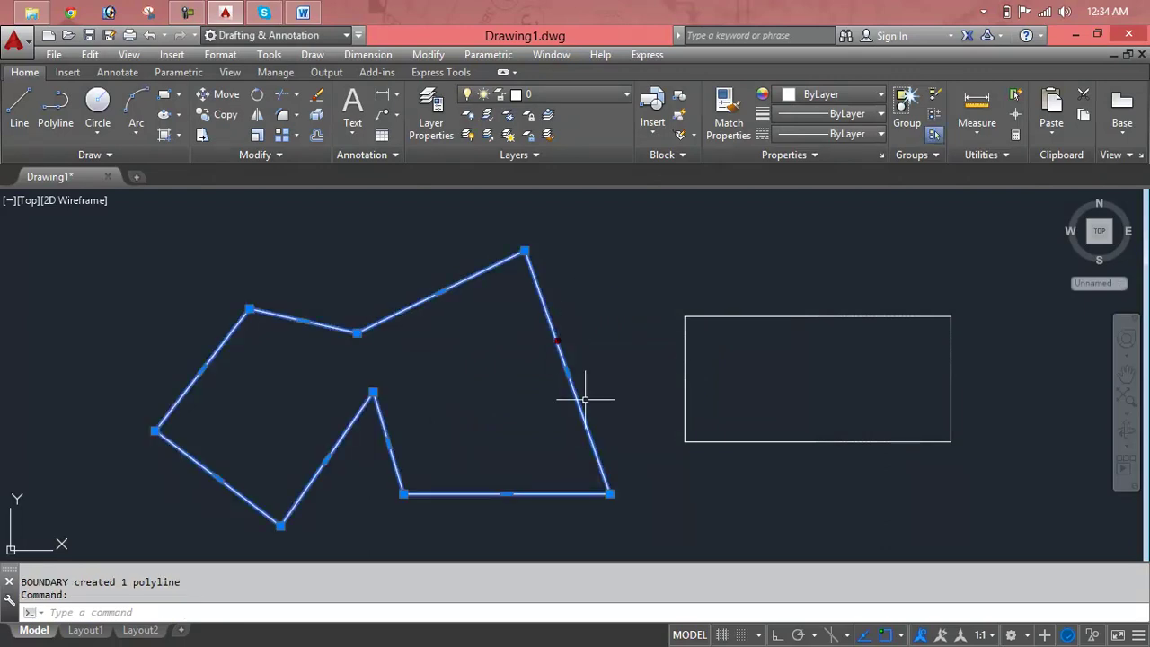
click(374, 394)
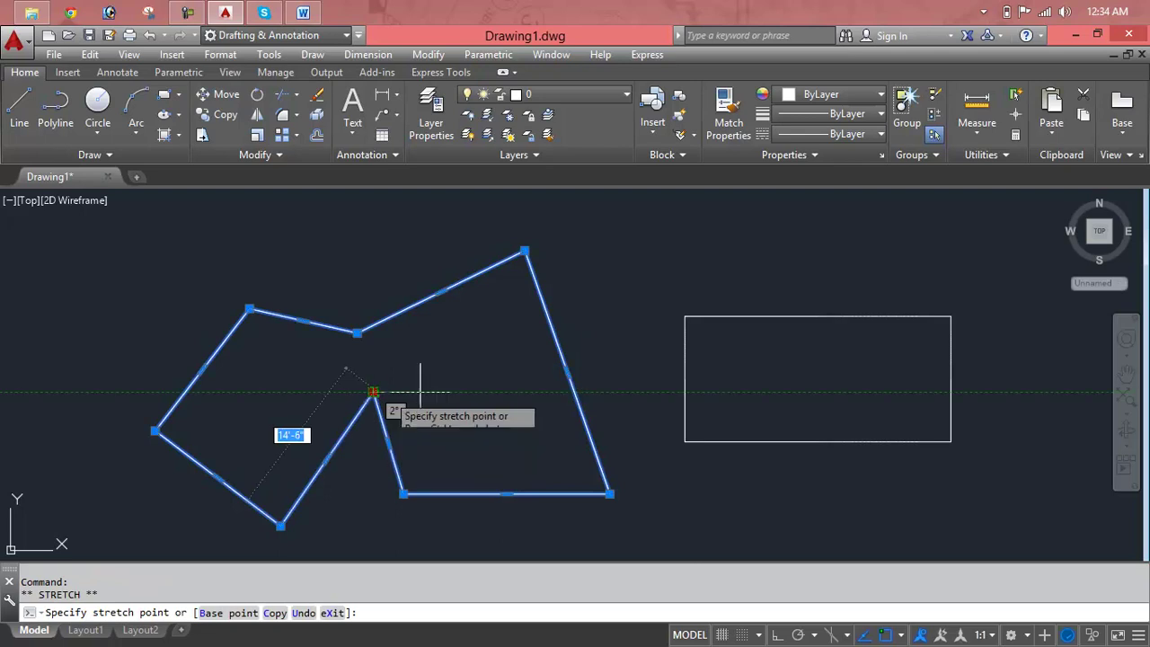
key(Escape)
key(Escape)
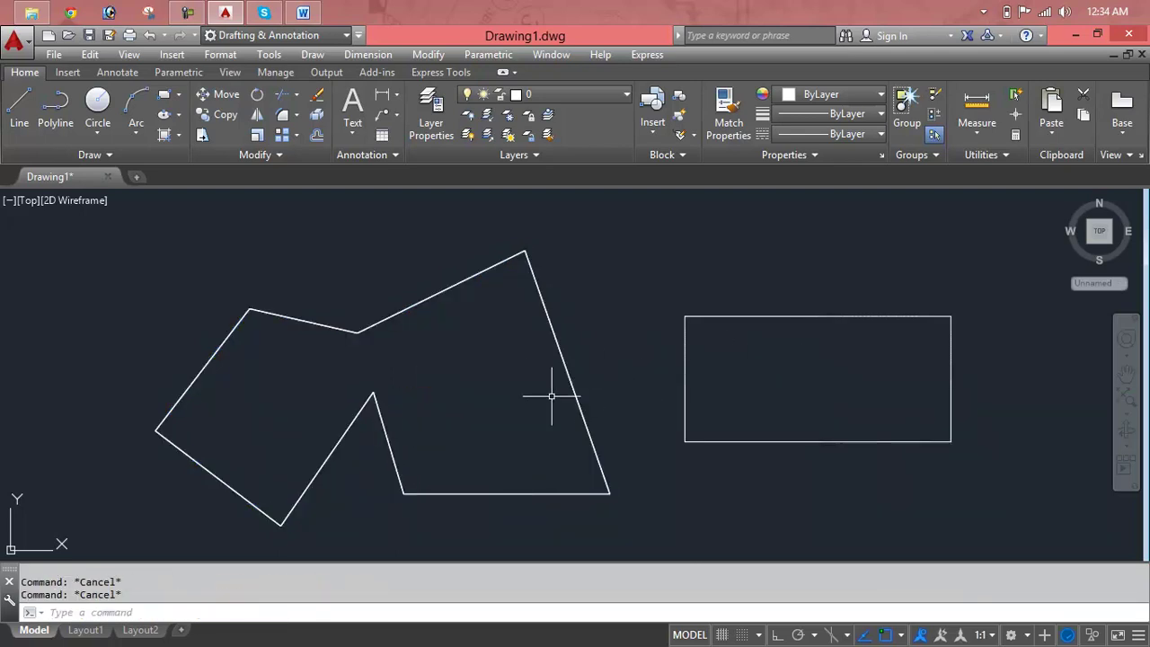
text(m)
key(Return)
drag(613, 288, 257, 508)
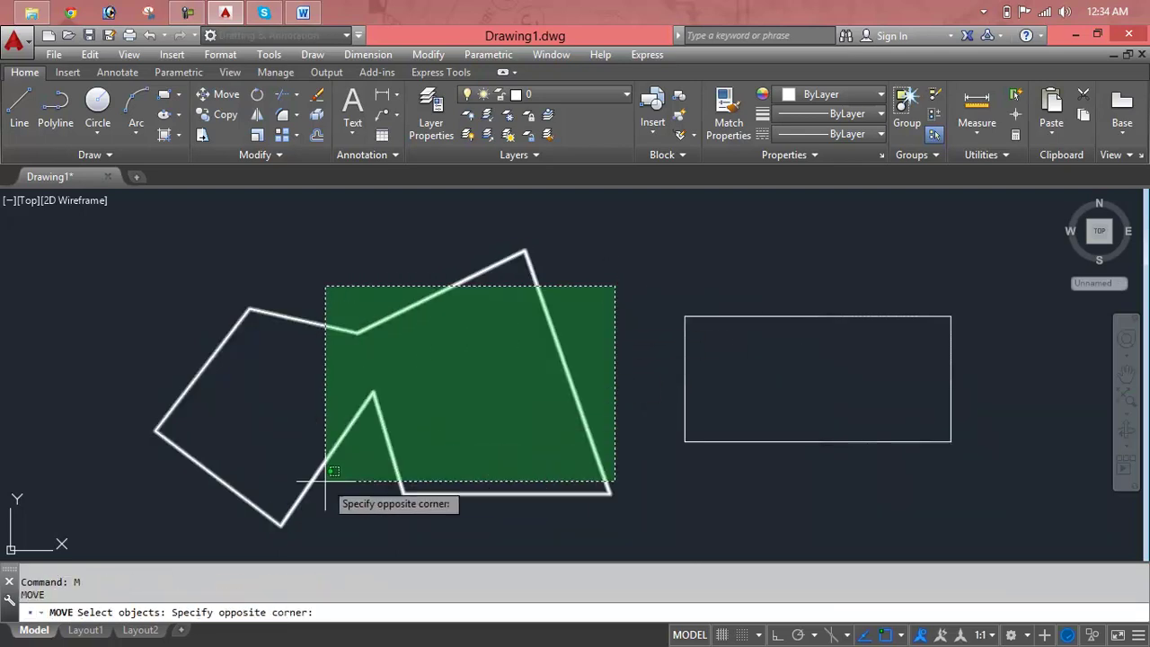
key(Return)
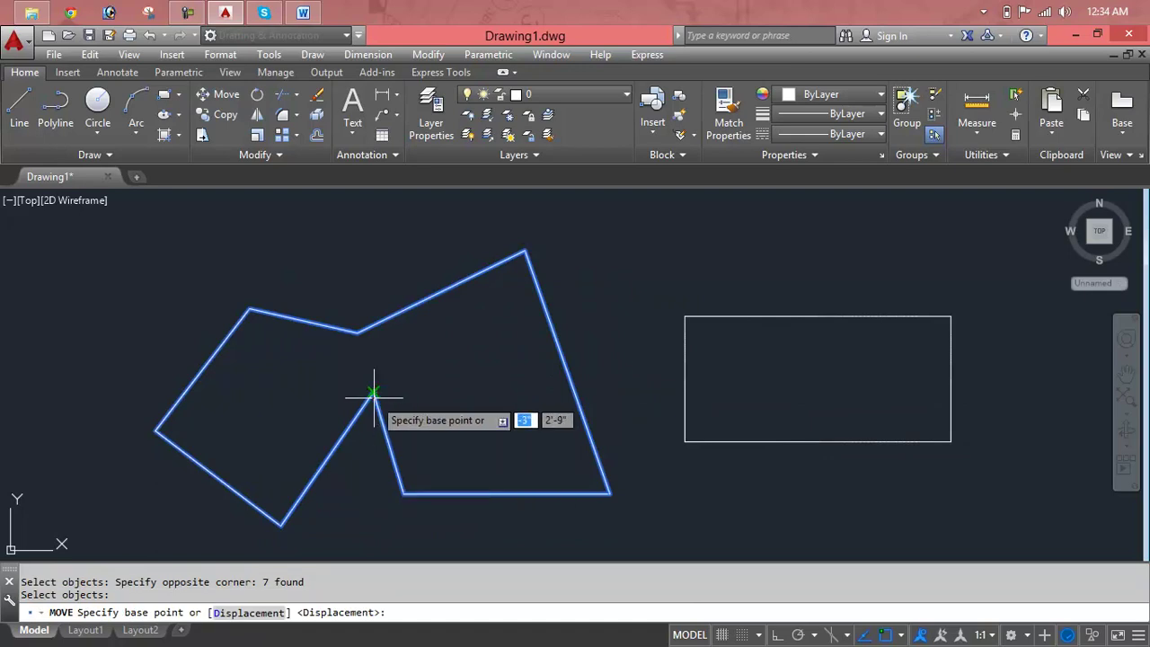
click(374, 394)
click(730, 342)
click(317, 284)
click(164, 495)
key(Delete)
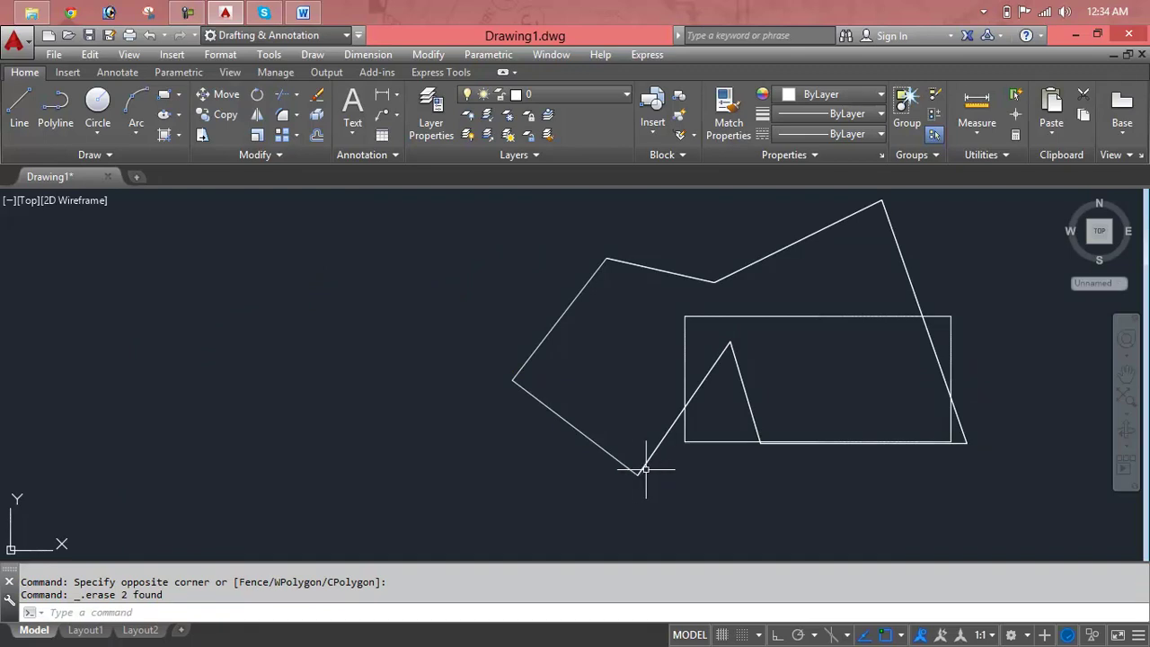
key(ctrl+z)
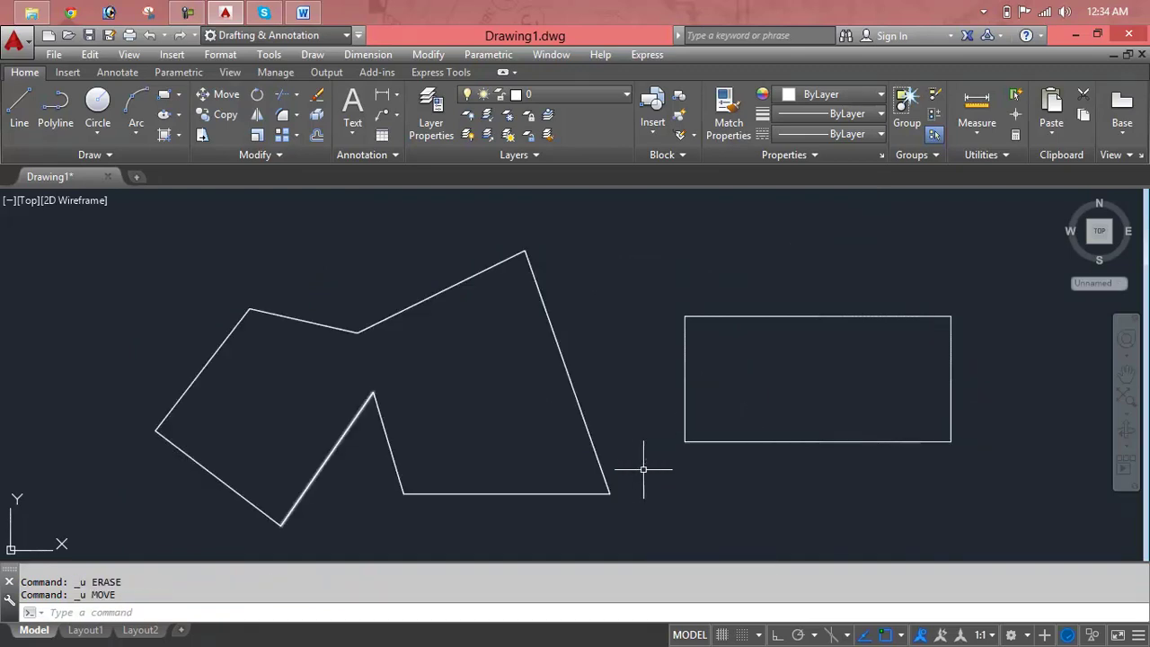
click(647, 264)
key(Escape)
key(Escape)
key(Escape)
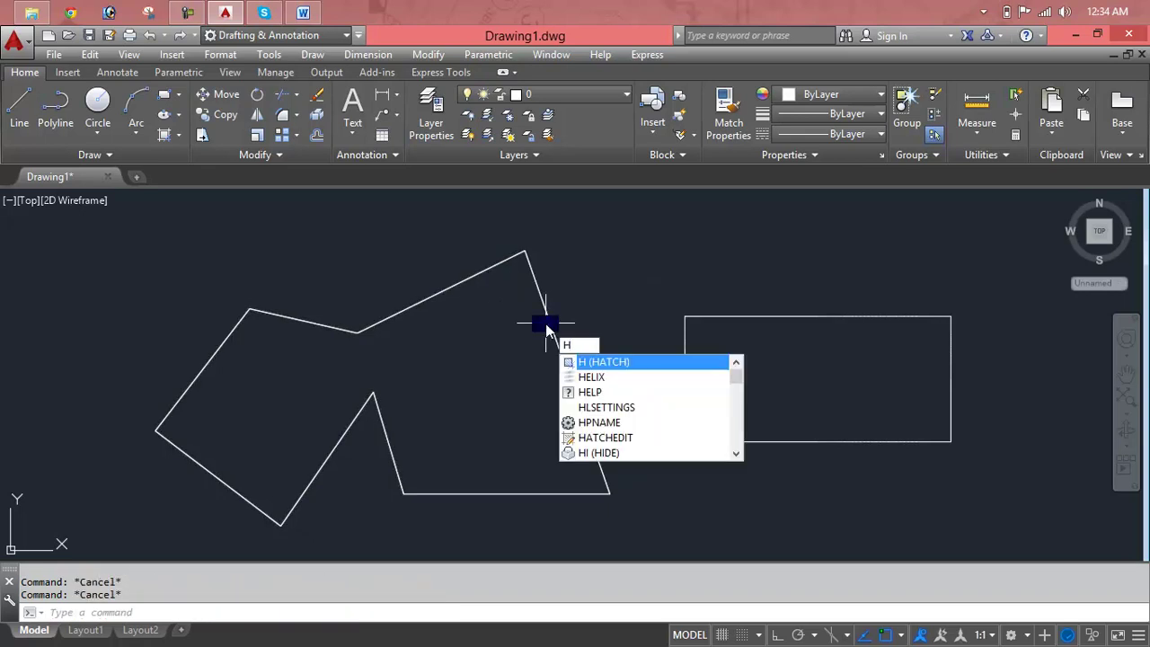
key(Return)
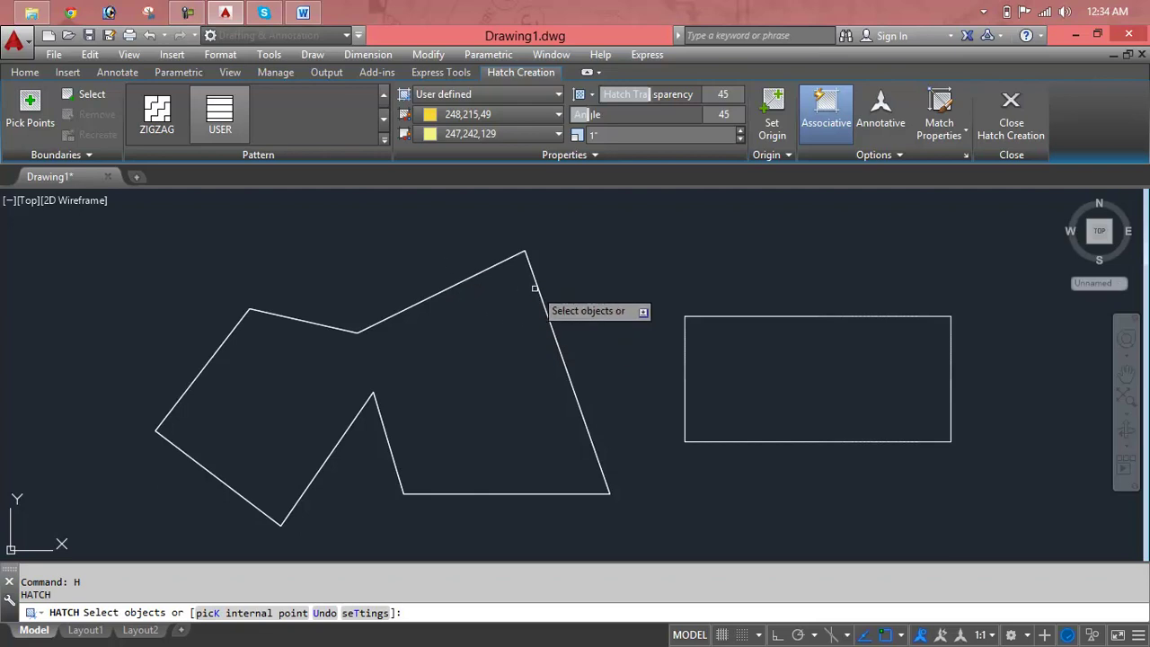
click(534, 288)
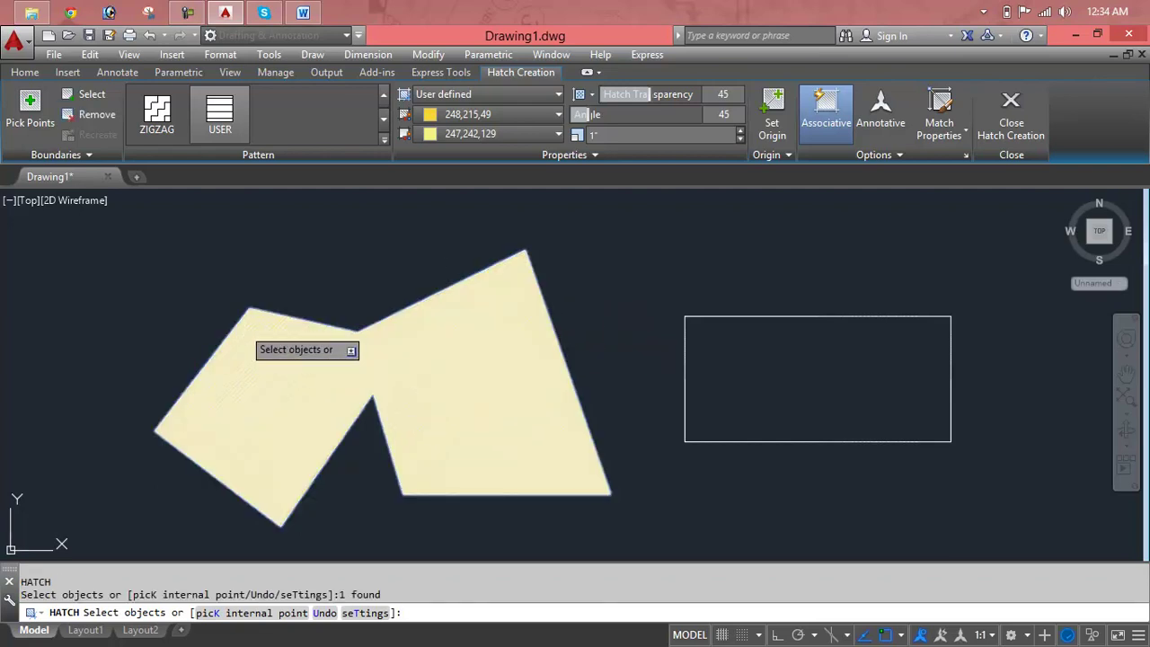
key(Escape)
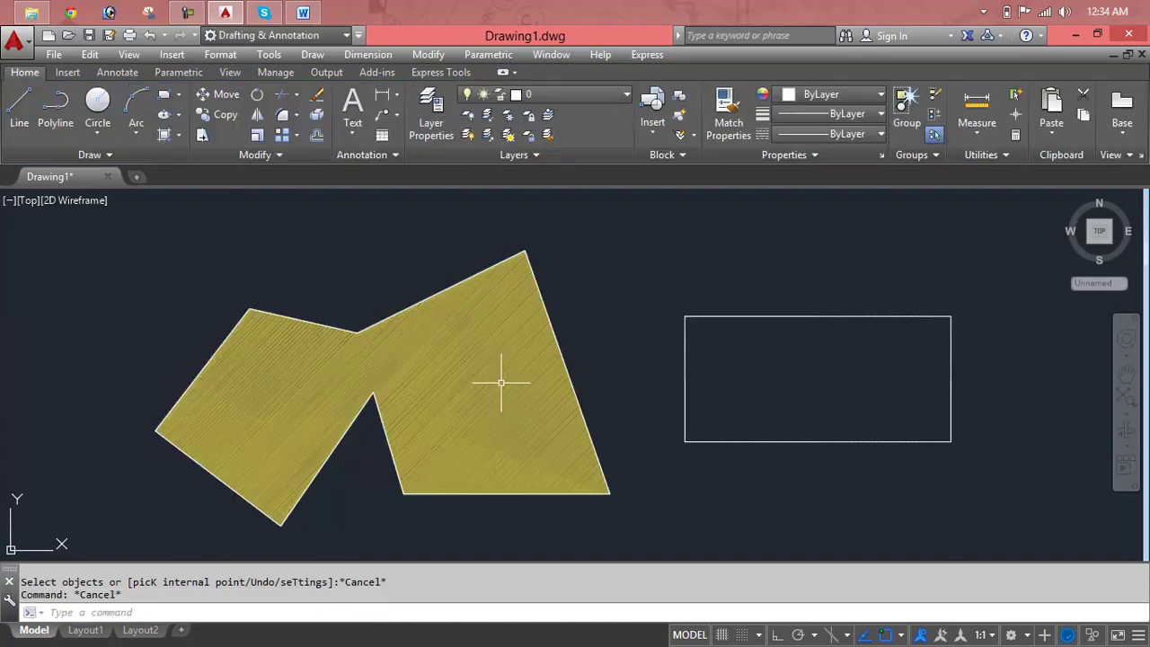
key(ctrl+z)
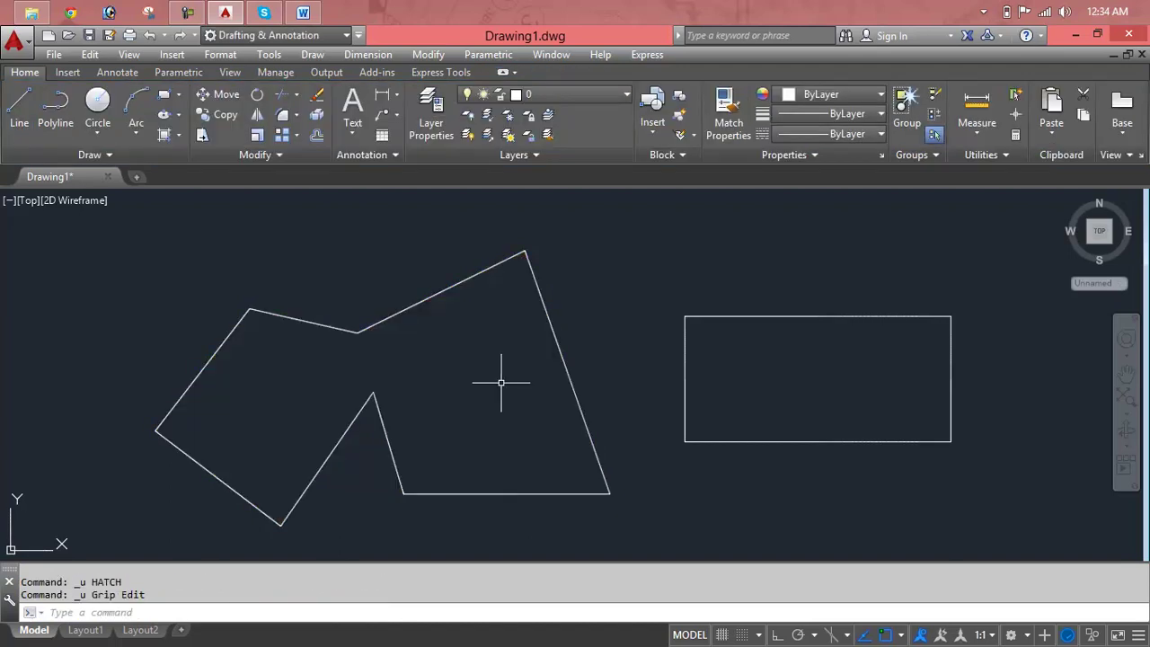
Step: Erase the polygon's right-side segments and five more segments using crossing windows
click(580, 310)
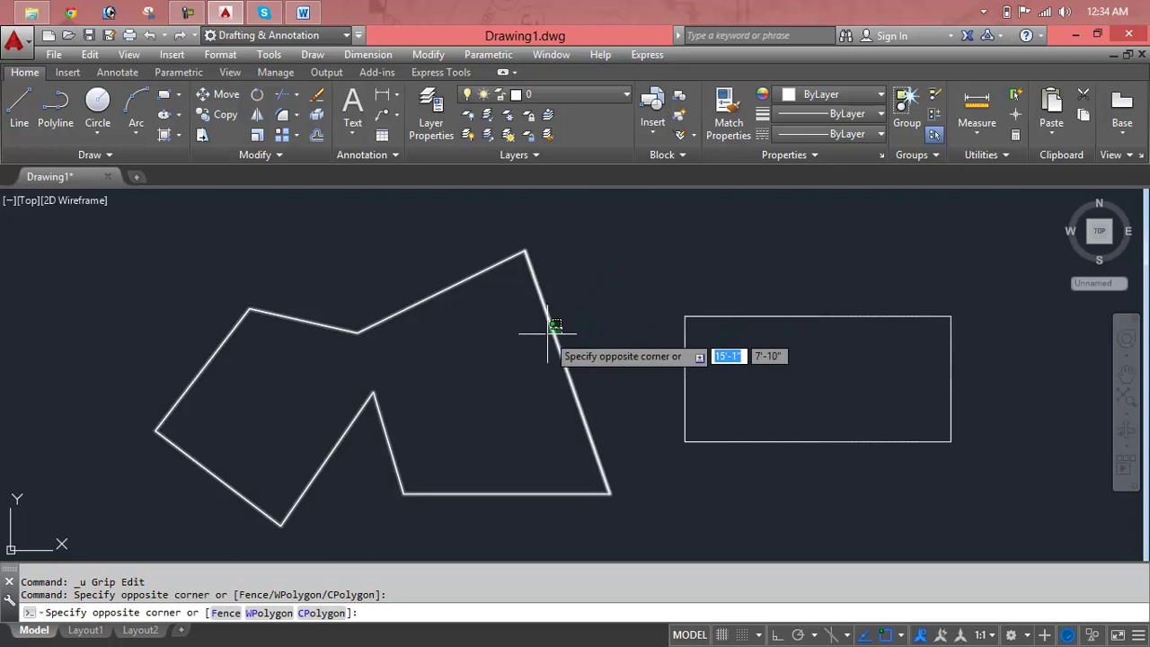
click(547, 331)
key(Delete)
click(560, 288)
click(224, 470)
key(Delete)
Step: Erase the leftover bottom horizontal line and the leftover diagonal line
click(432, 436)
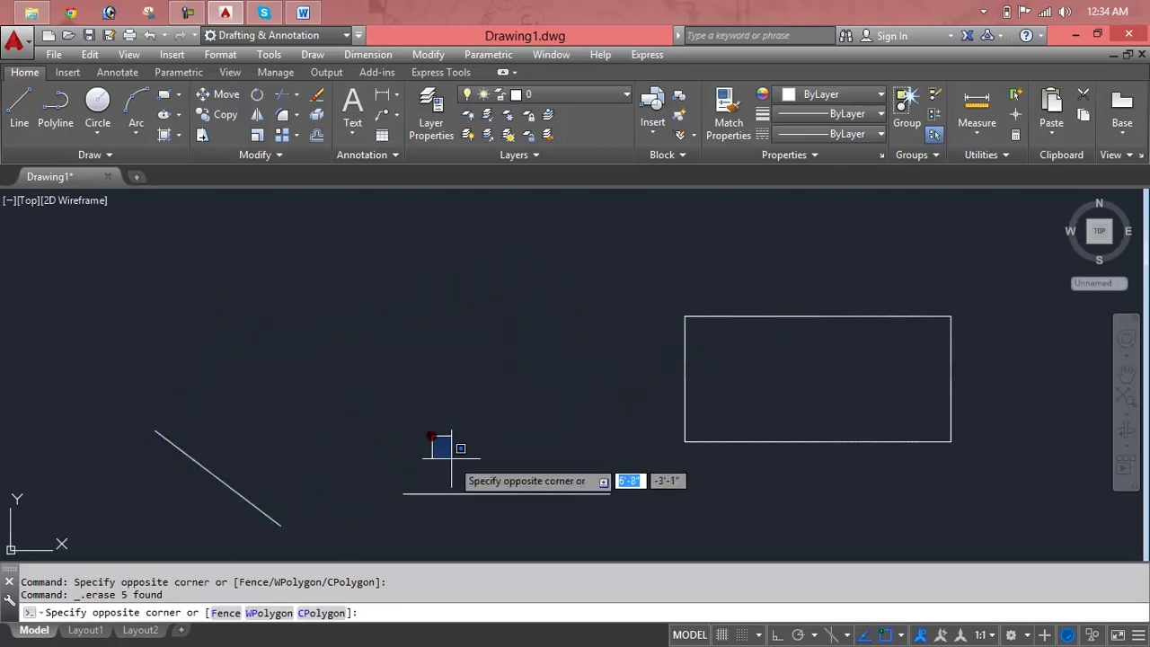
click(525, 514)
click(530, 526)
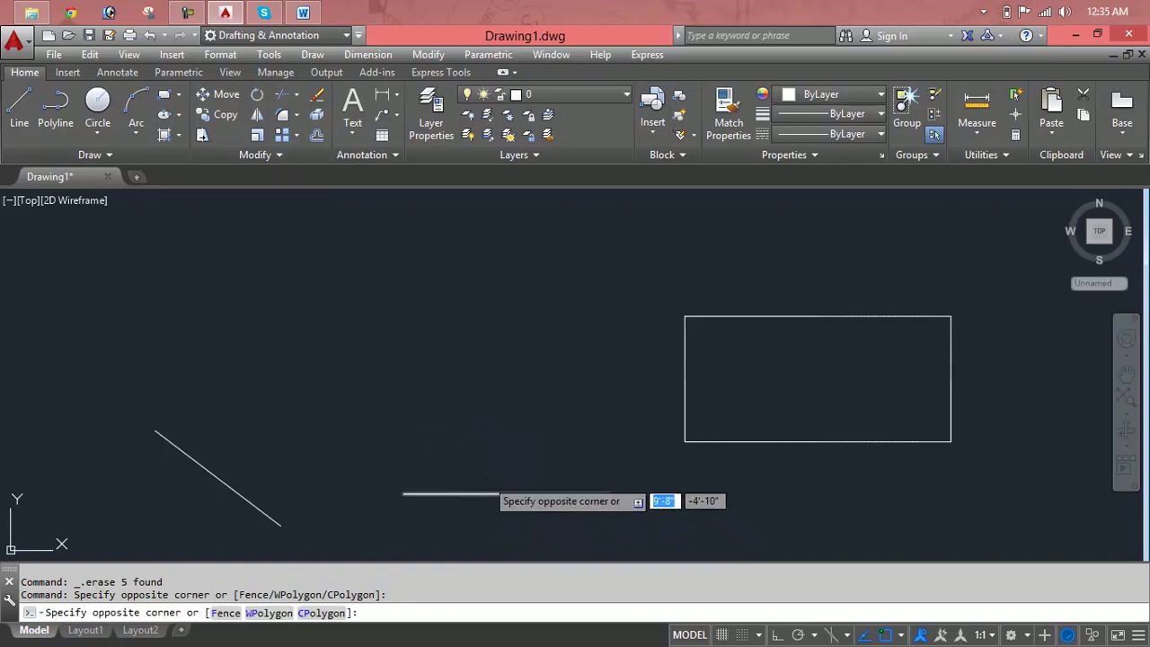
click(477, 472)
key(Delete)
click(313, 464)
click(215, 512)
key(Delete)
Step: Cancel the stray selection, start Move, then zoom and pan to centre the rectangle
click(843, 397)
key(Escape)
key(Escape)
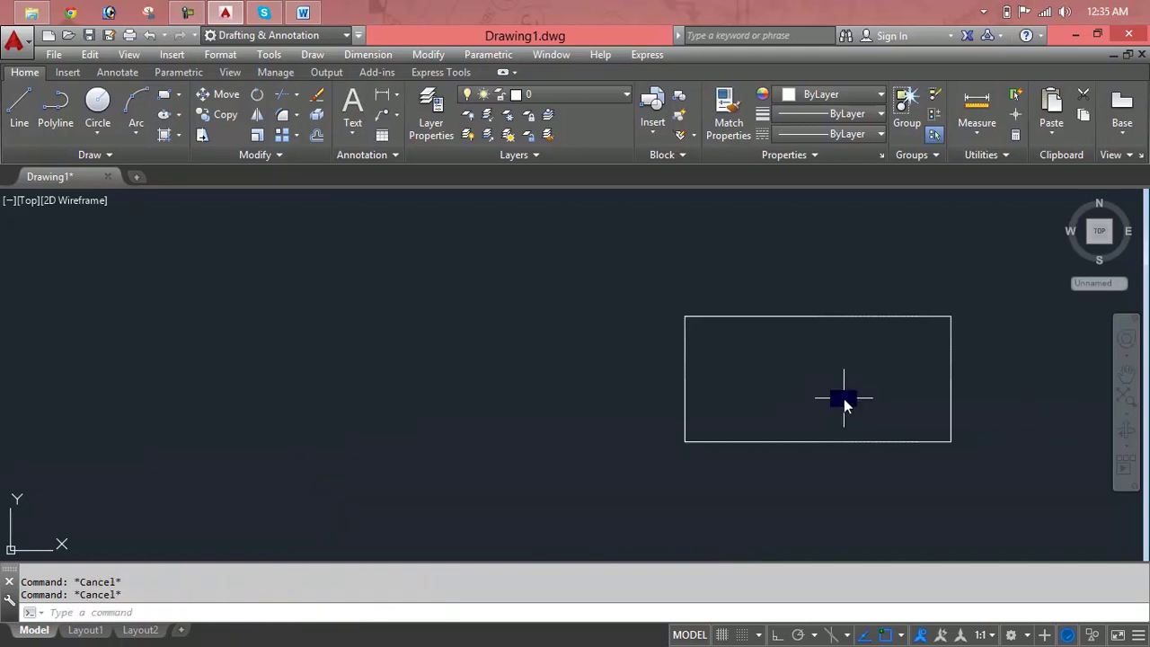
text(m)
key(Return)
scroll(872, 406, up, 2)
middle_drag(868, 405, 680, 405)
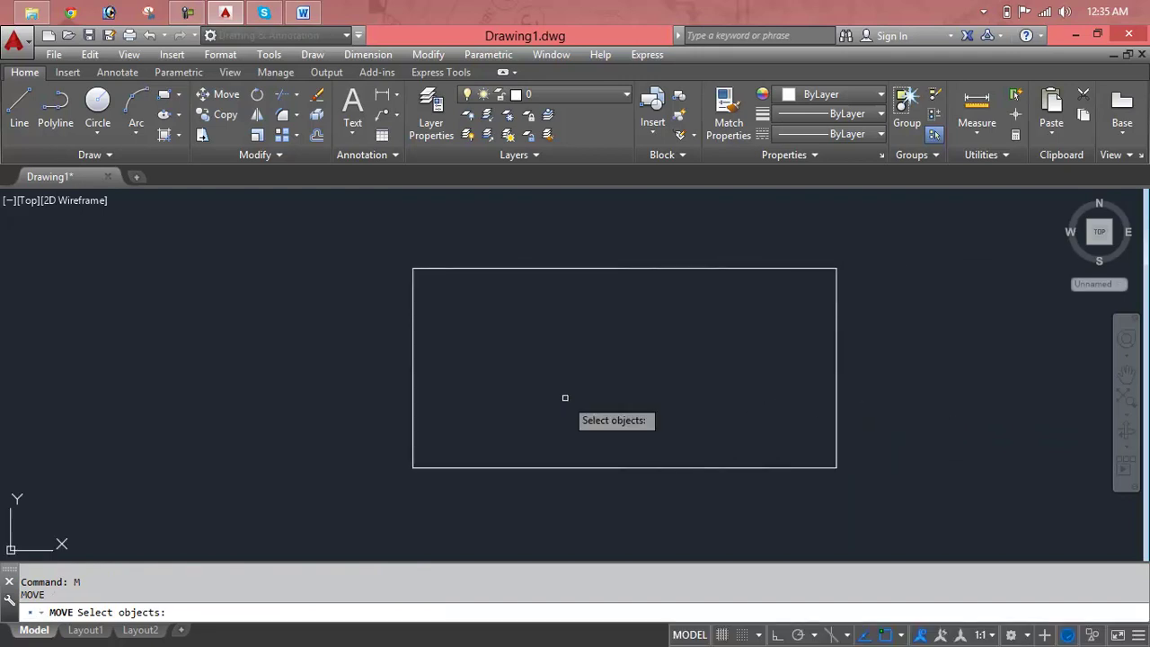
key(Escape)
text(h)
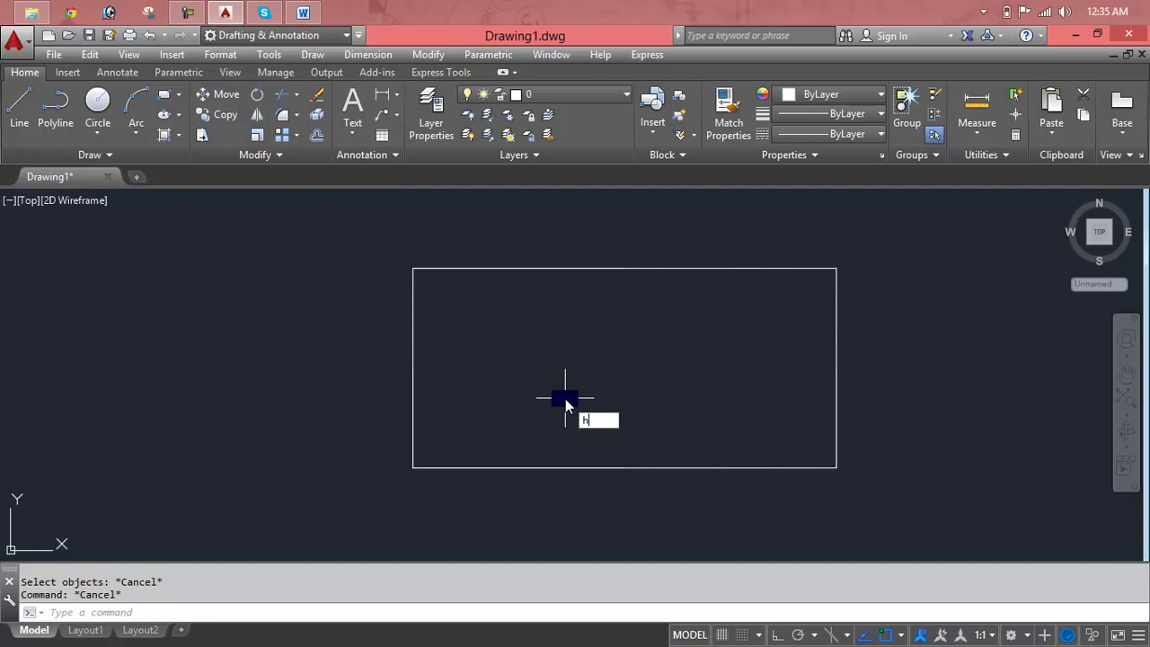
key(Return)
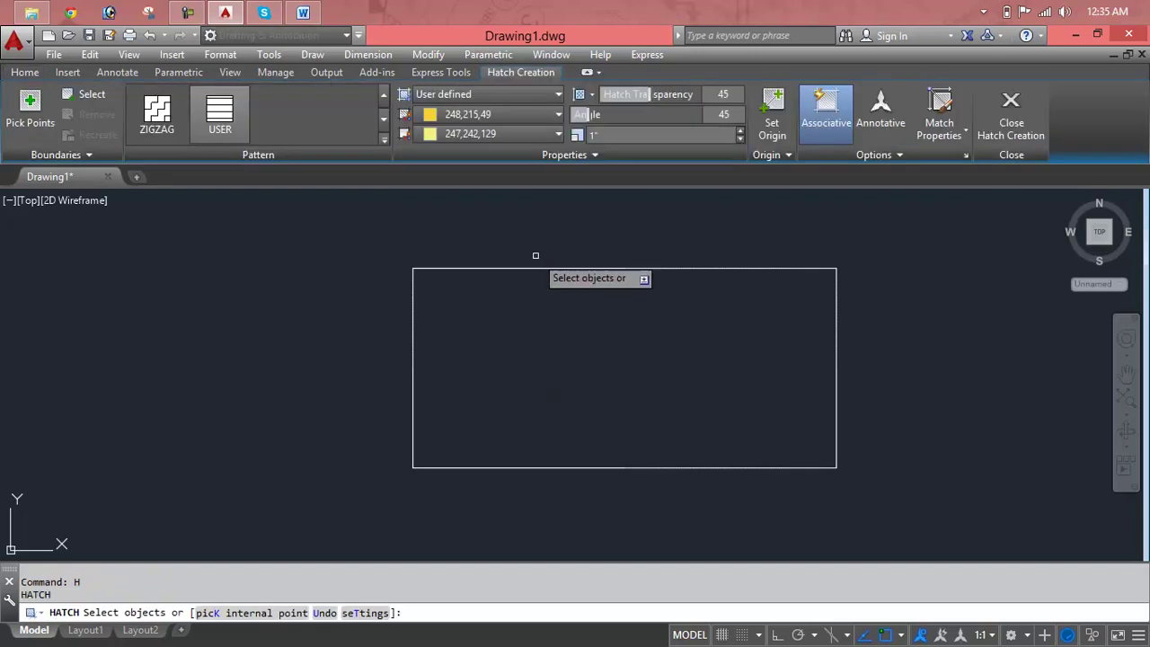
click(40, 121)
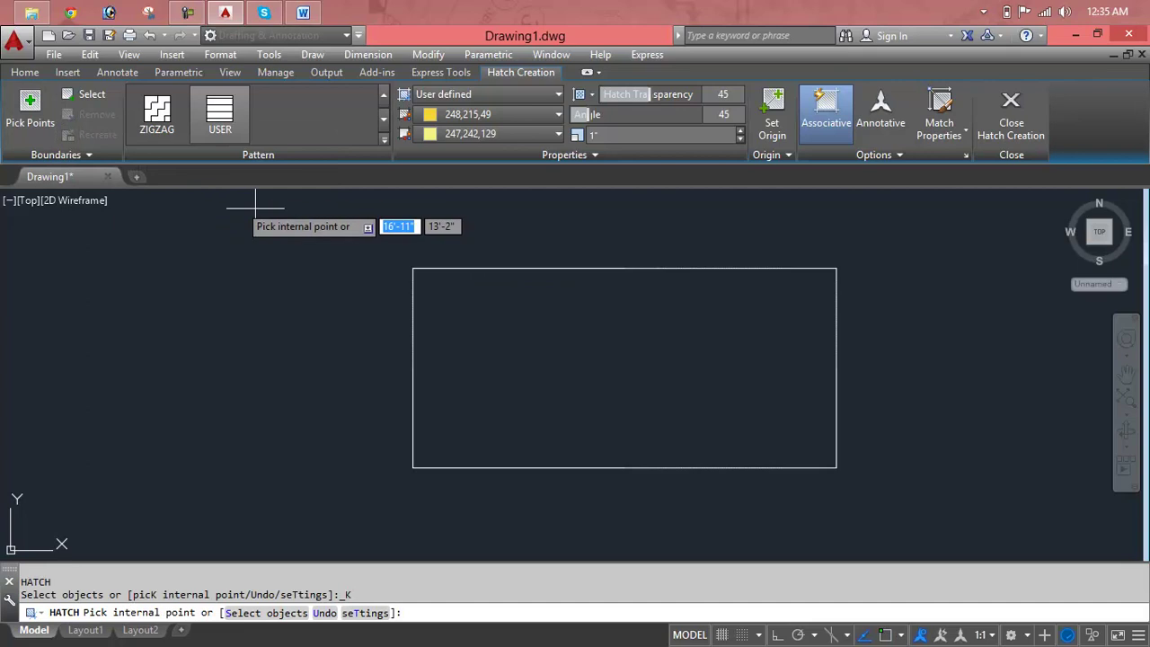
click(412, 268)
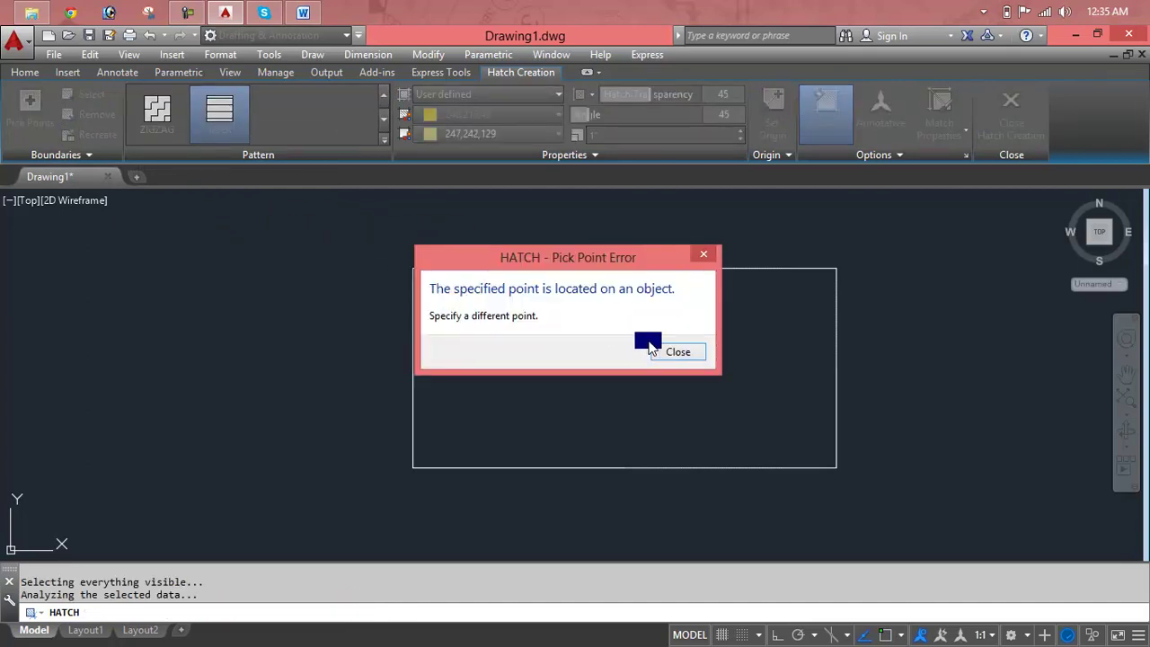
click(676, 352)
click(634, 348)
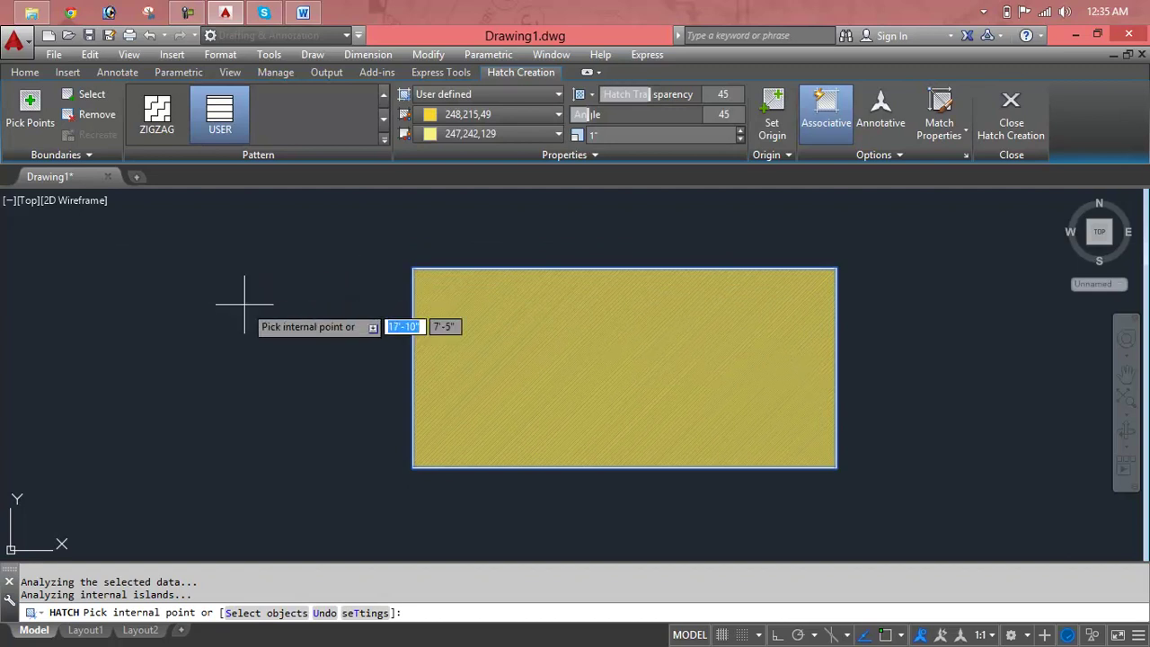
key(Escape)
key(Escape)
key(Escape)
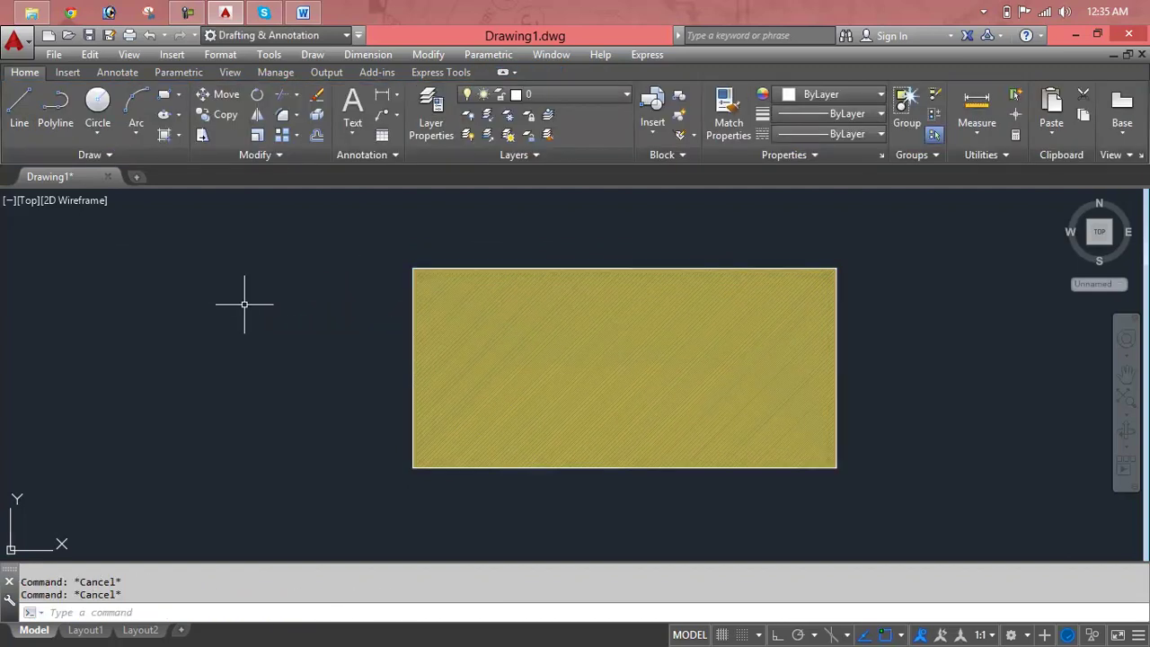
key(ctrl+z)
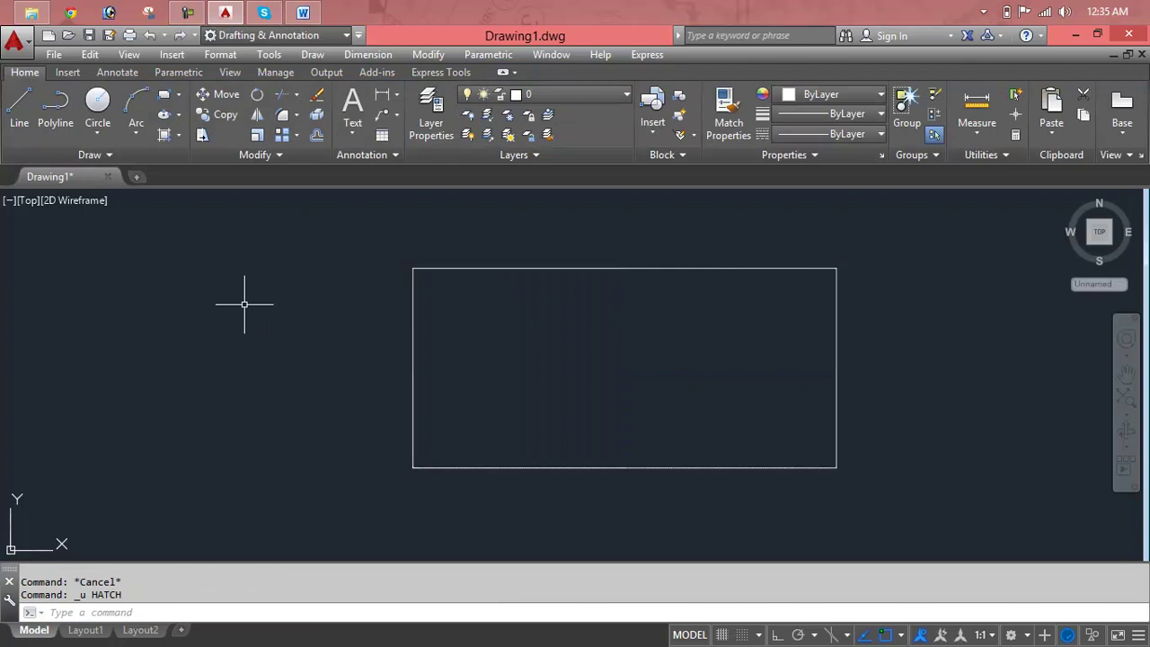
text(h)
Step: Restart the hatch, review the Hatch and Gradient dialog's hatch and gradient tabs, then close it
key(Return)
text(t)
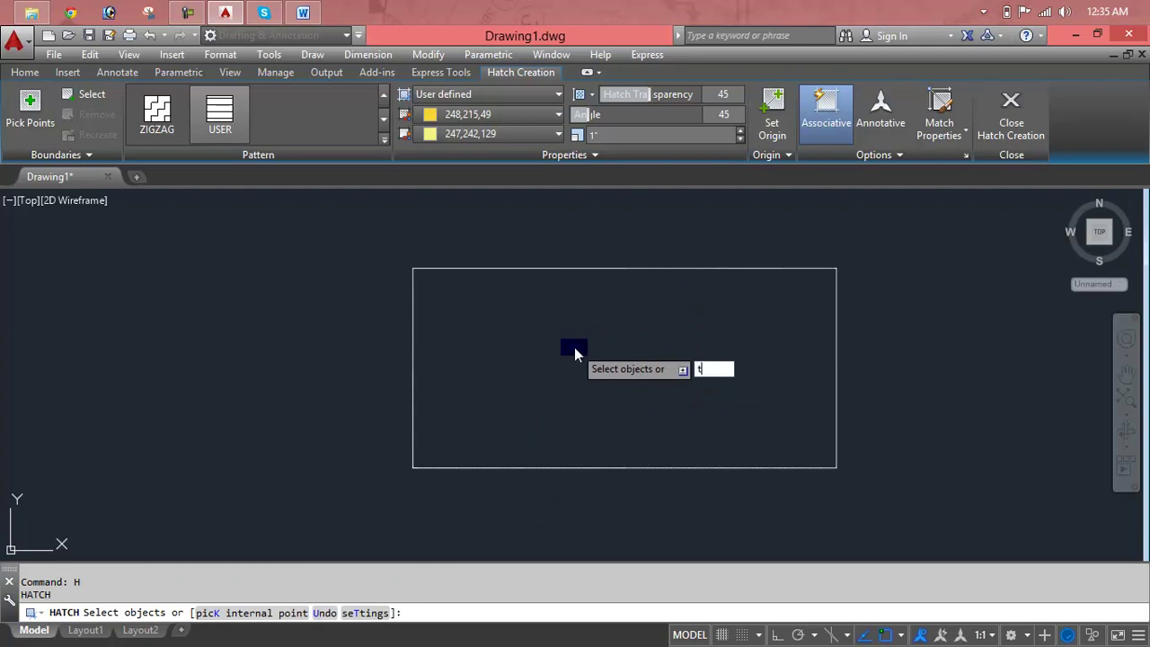
key(Return)
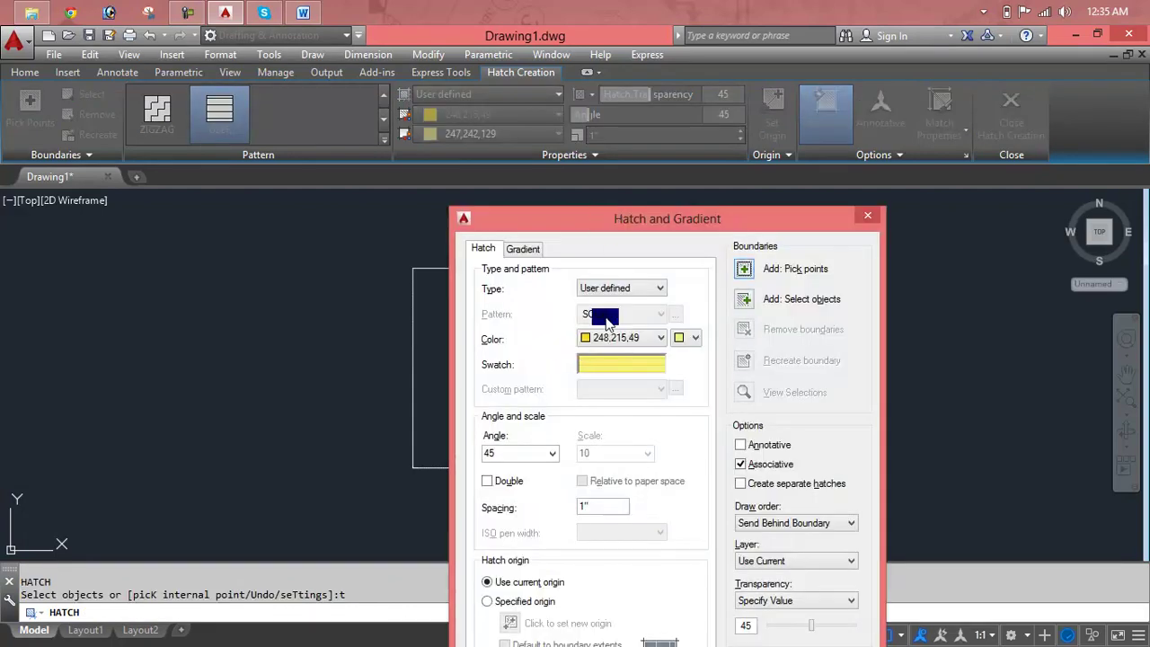
click(525, 249)
drag(539, 214, 405, 132)
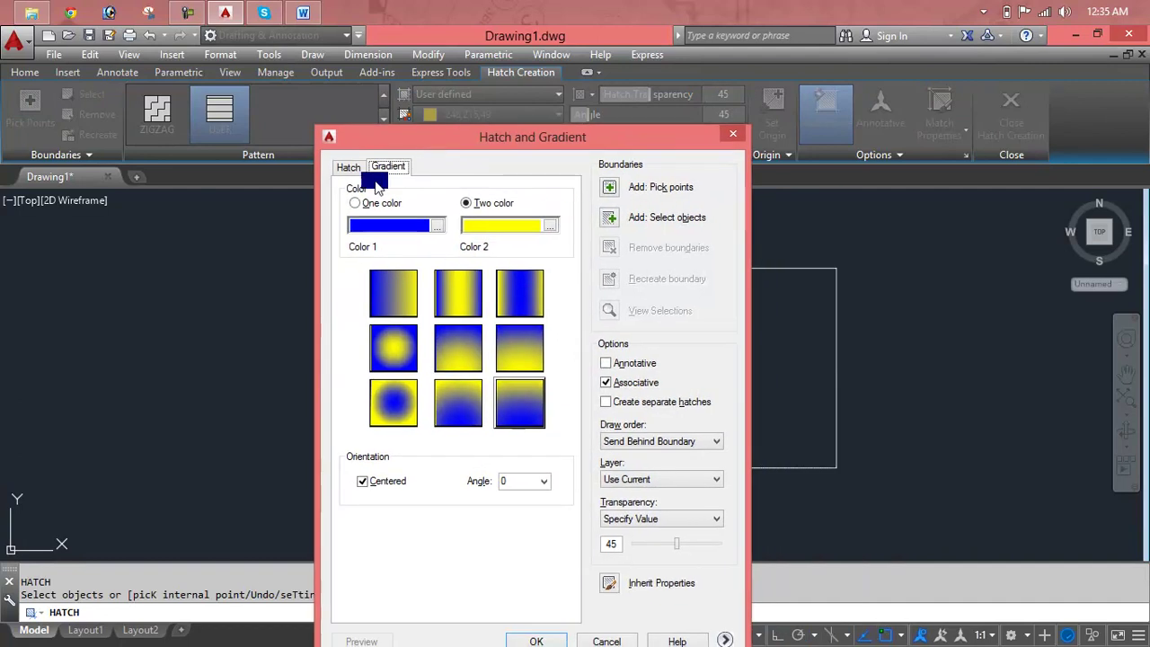
click(346, 168)
click(388, 168)
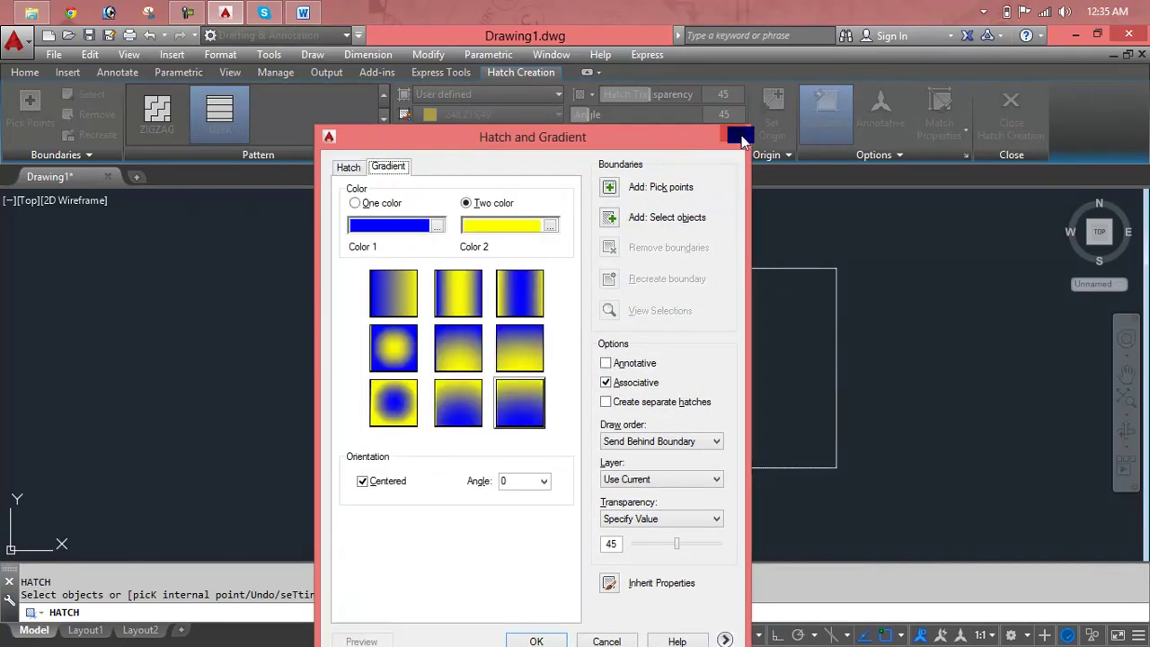
drag(590, 141, 887, 215)
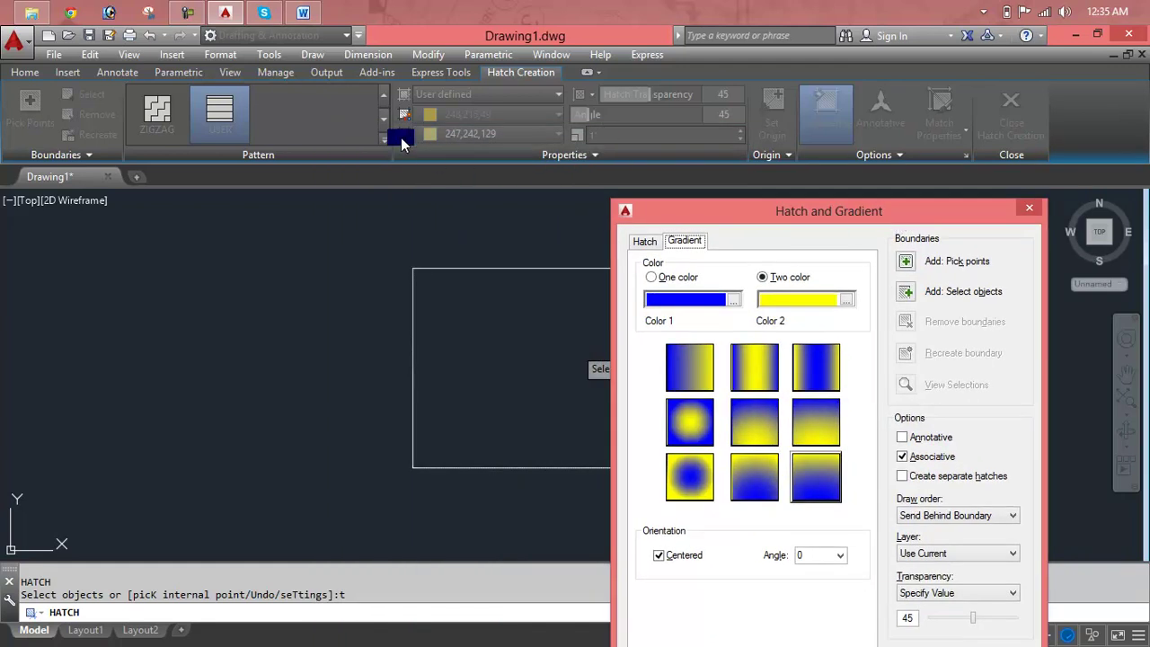
click(1030, 209)
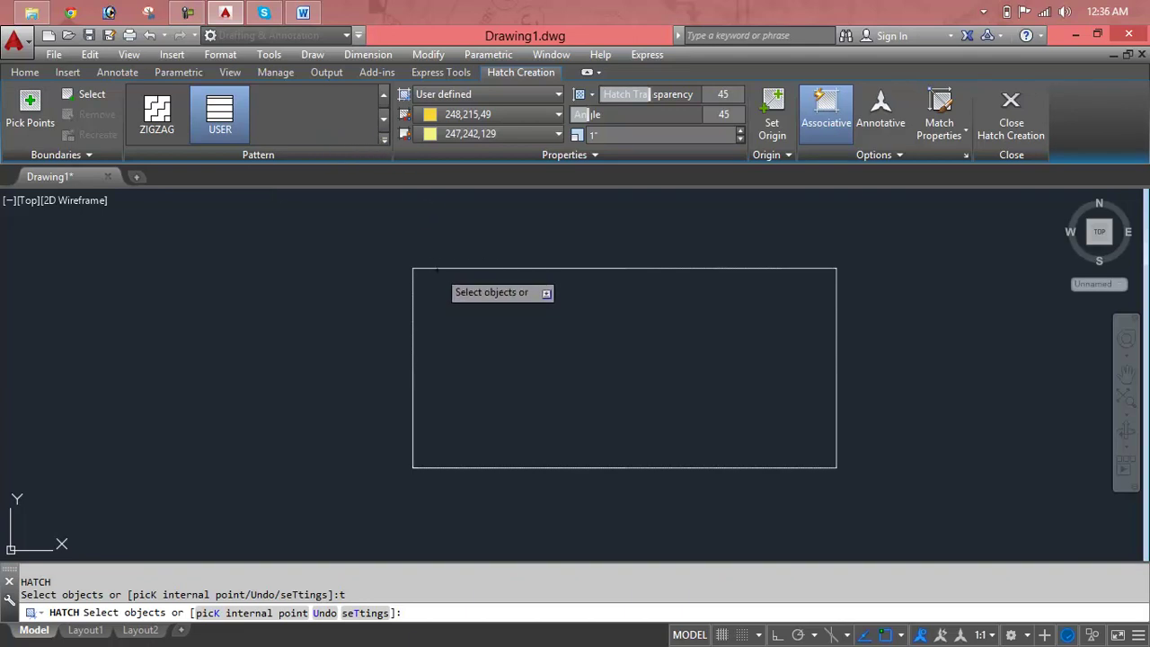
Step: Pick inside the rectangle and hatch it with STARS, then SQUARE, then GRAVEL
click(438, 270)
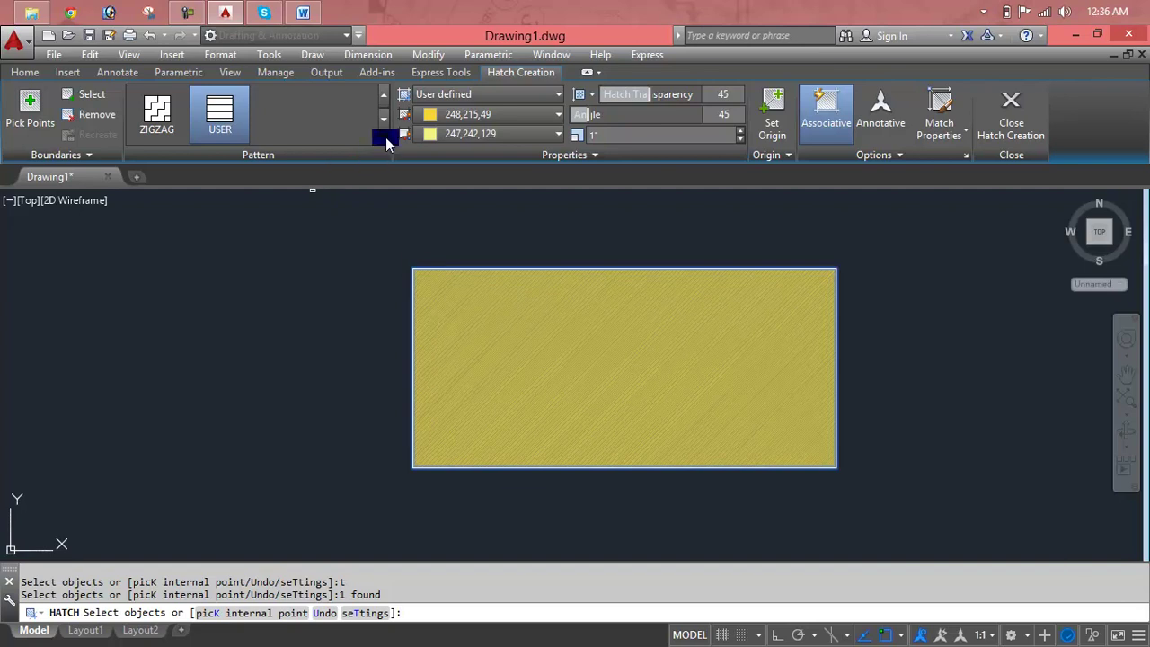
click(386, 144)
click(344, 164)
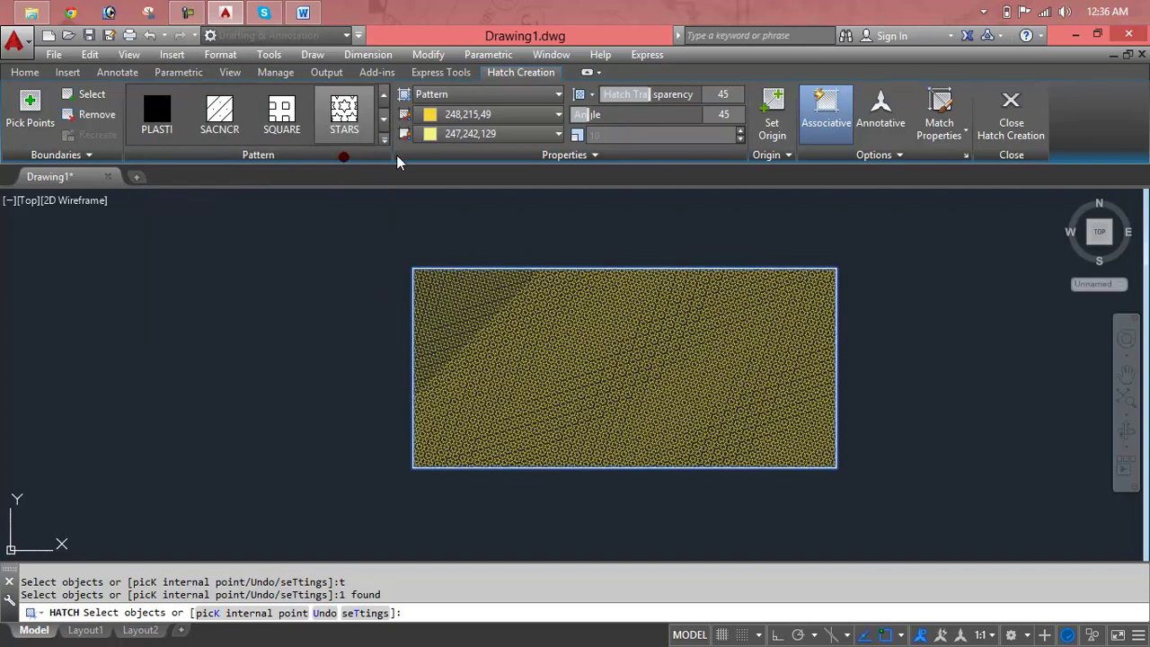
click(387, 143)
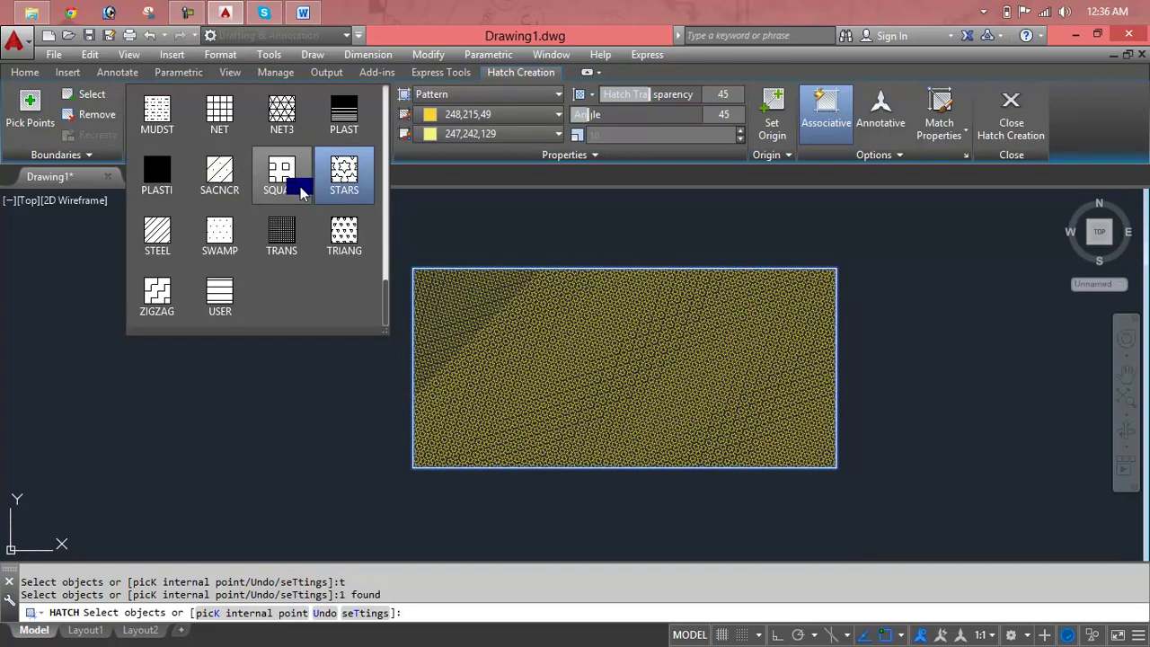
click(297, 182)
click(386, 145)
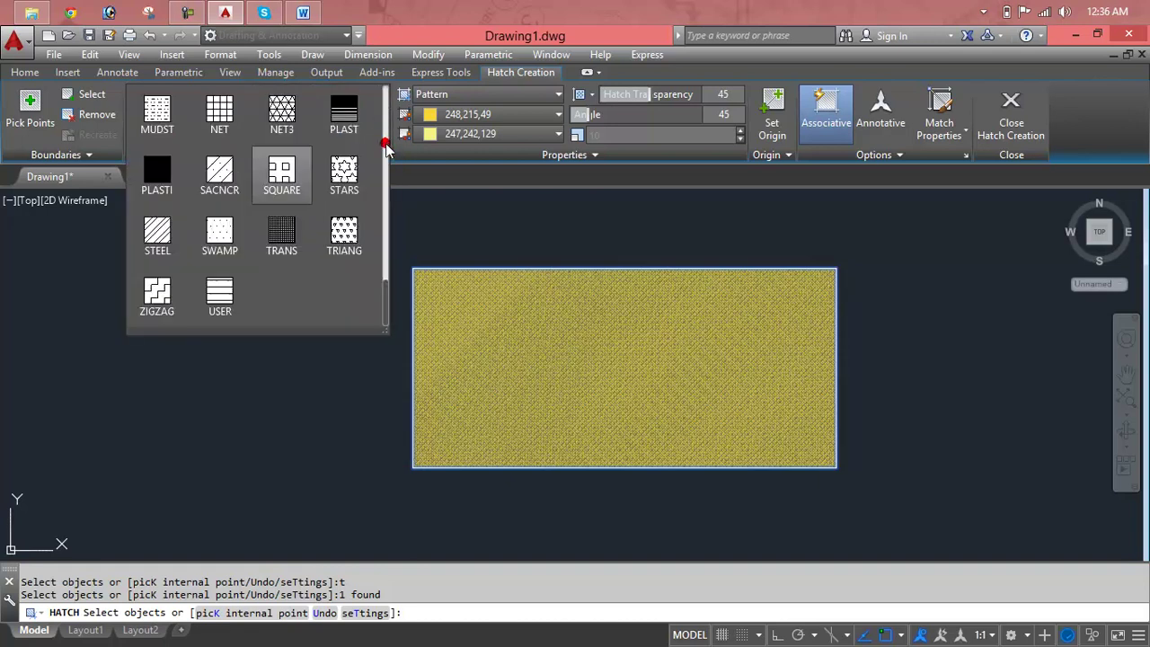
scroll(367, 175, down, 3)
scroll(371, 191, down, 3)
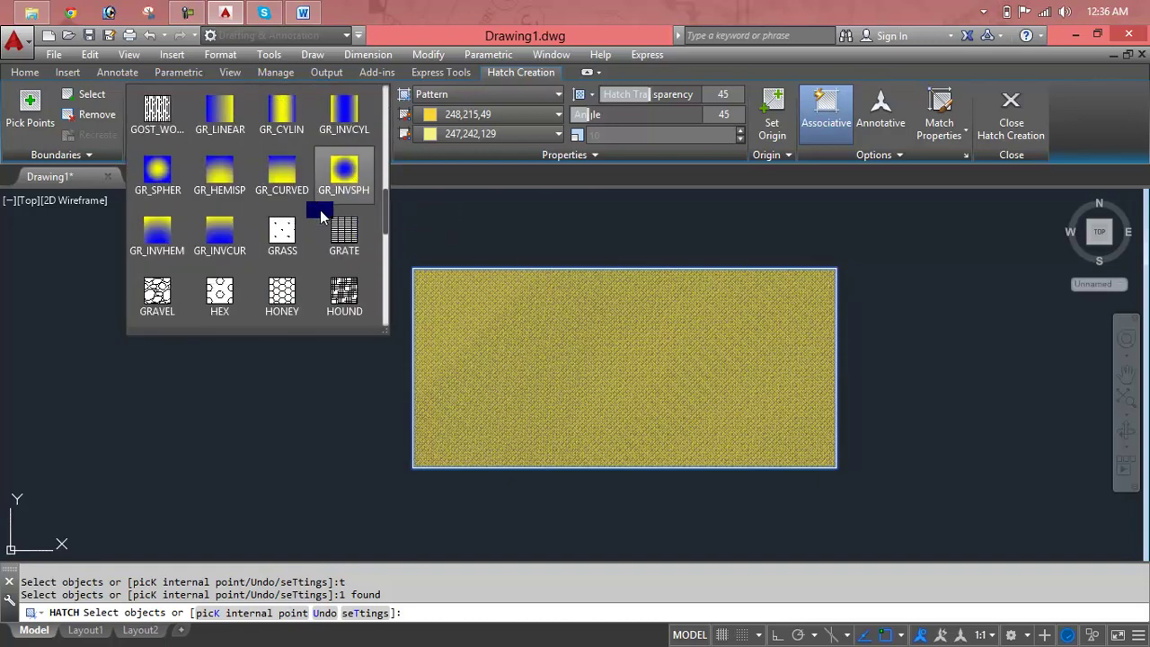
click(173, 295)
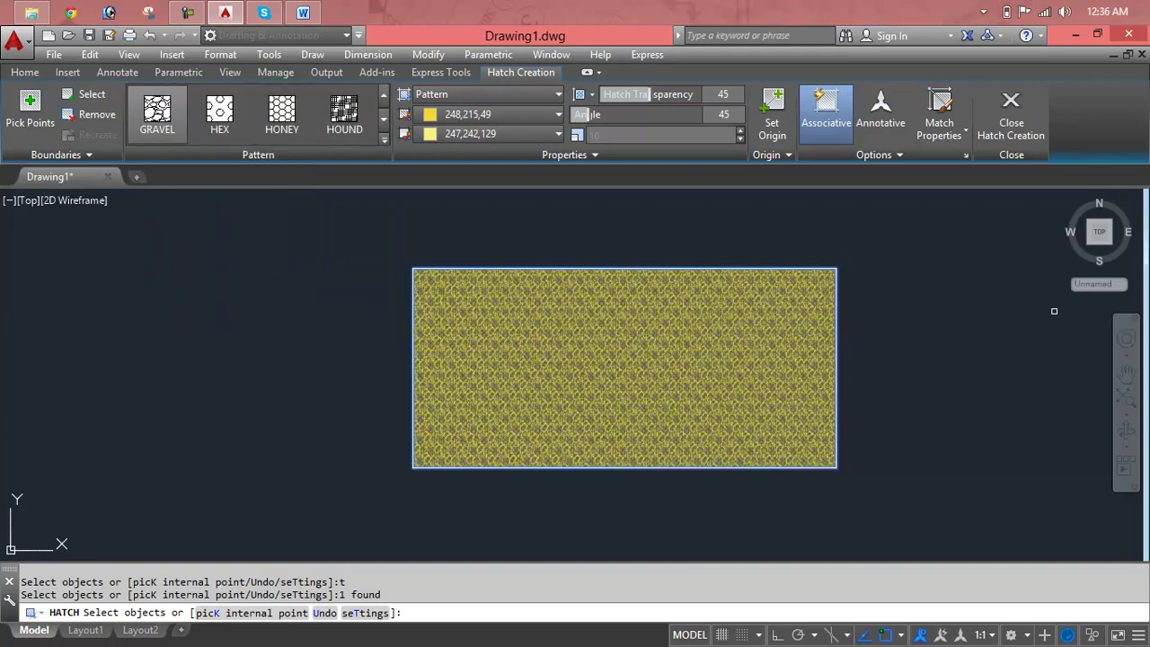
Step: Switch the rectangle's hatch to HONEY, then BRICK, and finally AR-B816C
scroll(835, 285, up, 5)
scroll(774, 278, up, 4)
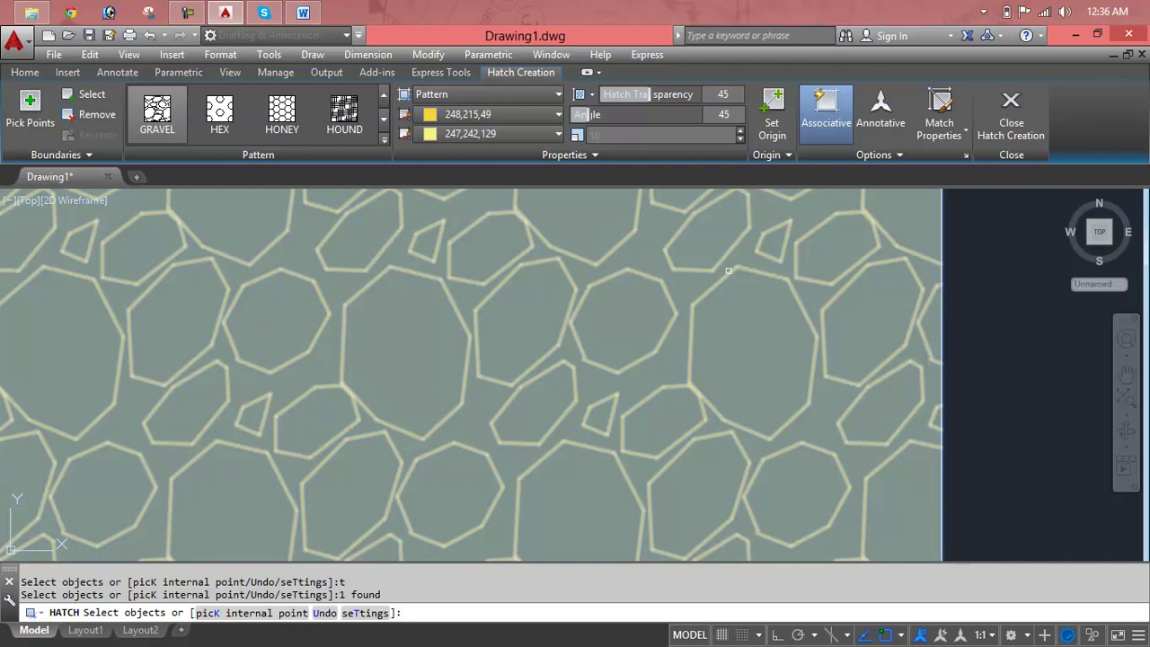
scroll(728, 270, down, 6)
scroll(710, 278, down, 3)
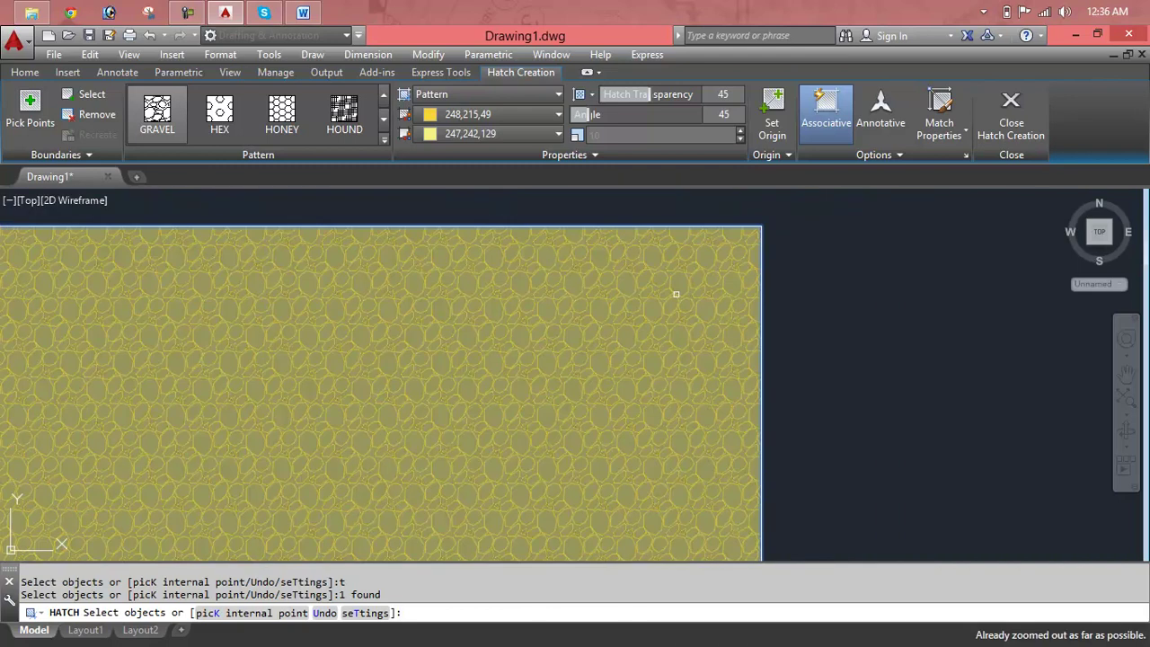
scroll(881, 281, down, 3)
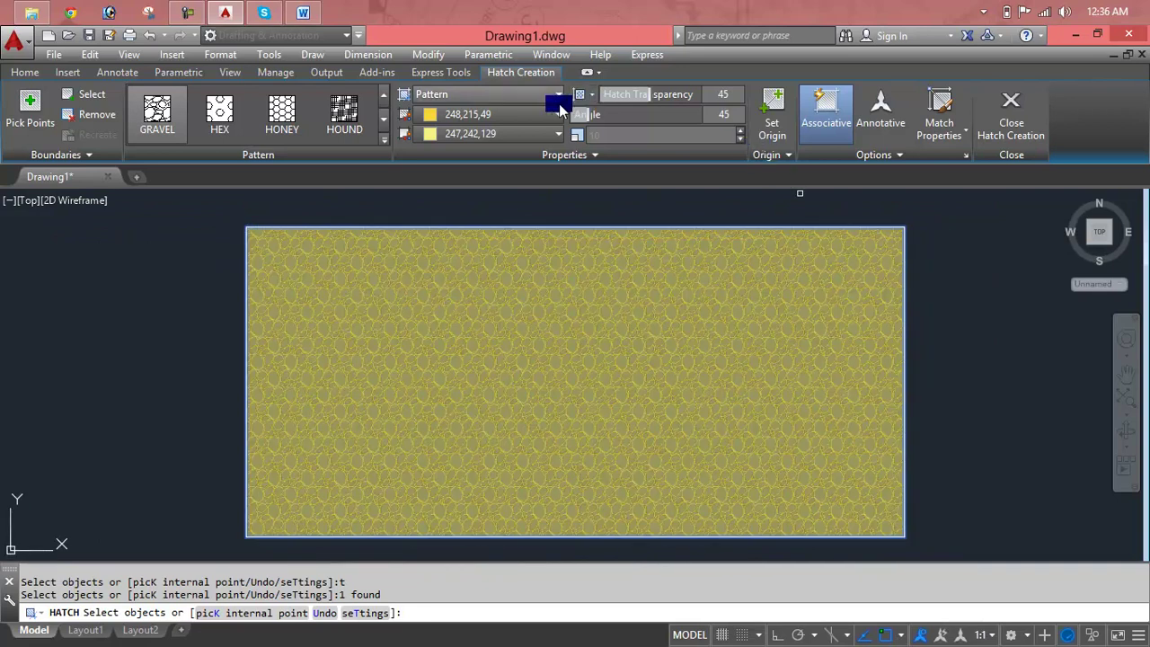
click(302, 125)
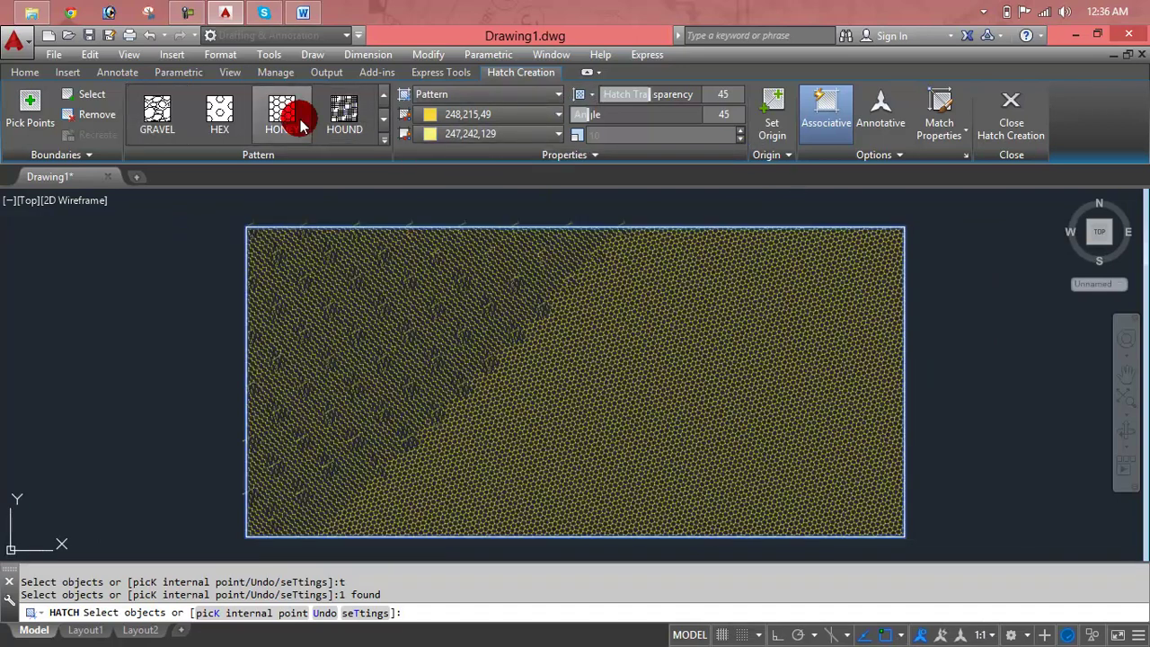
click(382, 144)
scroll(340, 148, up, 5)
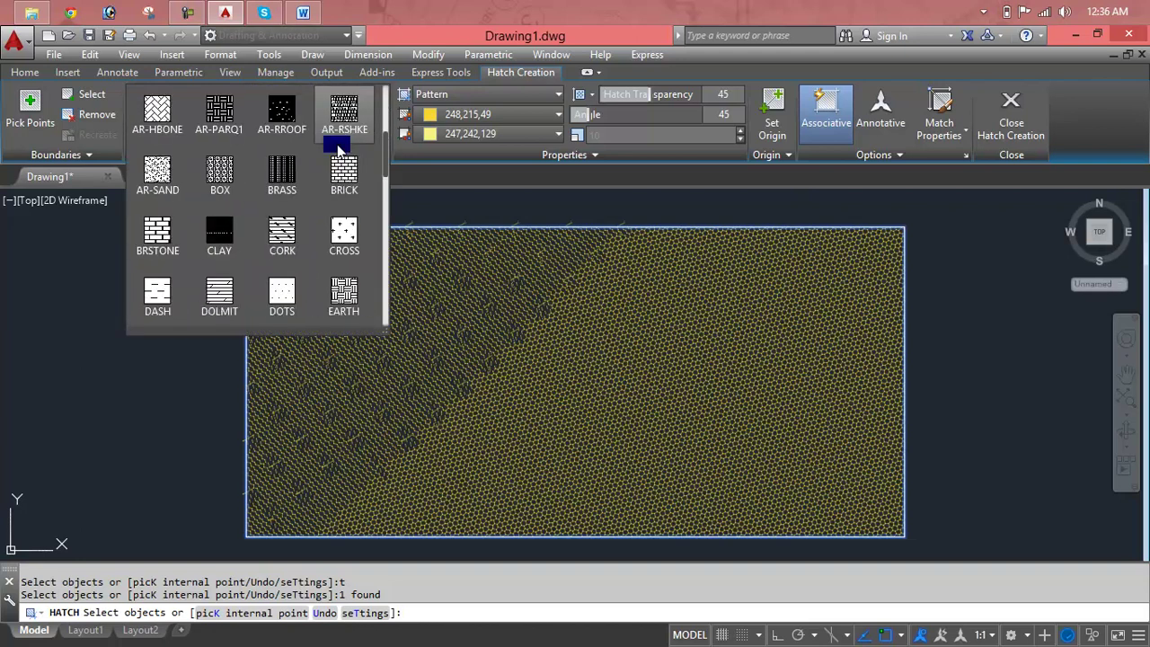
click(341, 170)
click(384, 143)
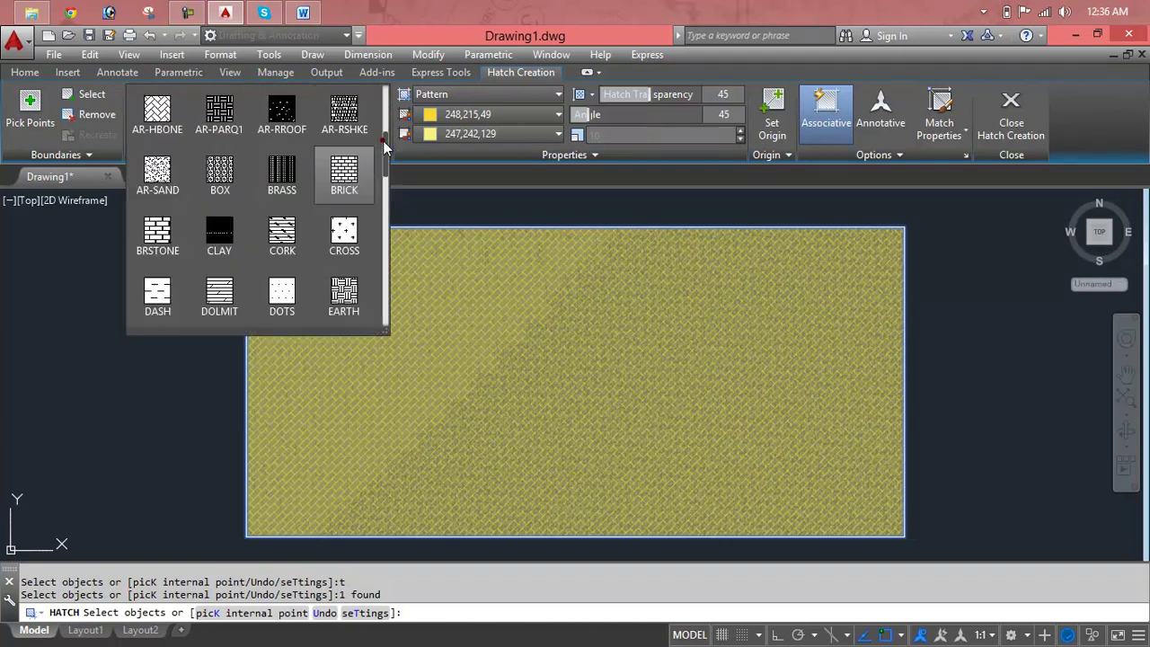
scroll(378, 190, up, 3)
scroll(355, 184, up, 1)
click(349, 226)
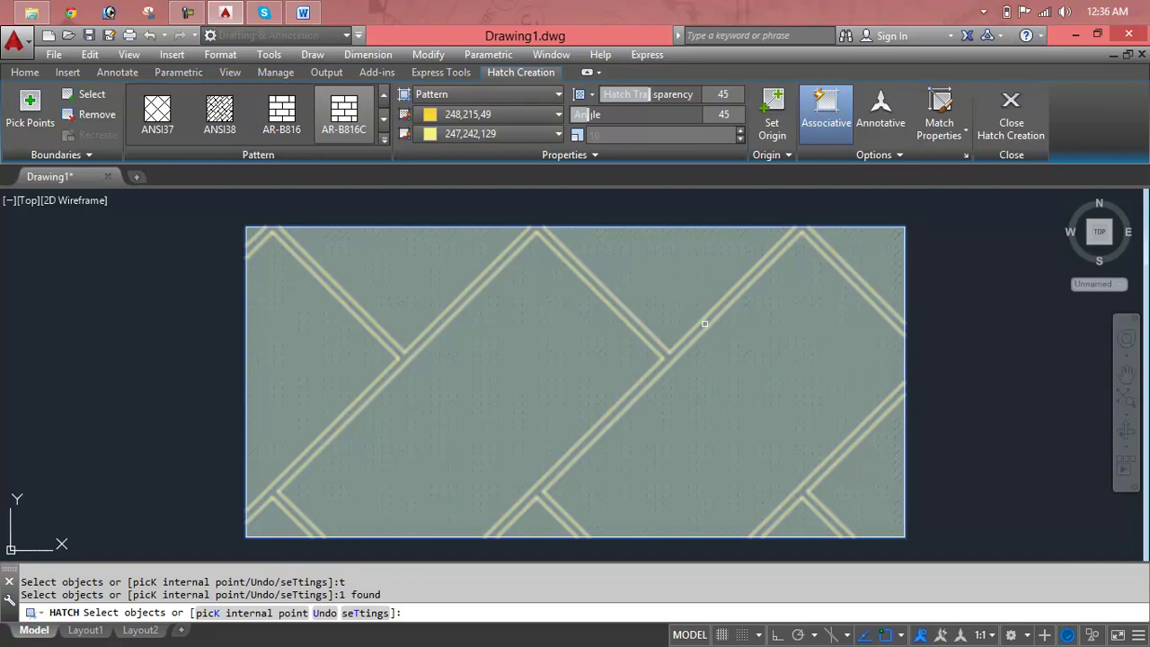
Step: Make the hatch a solid fill in dark red colour 153,27,30
click(508, 95)
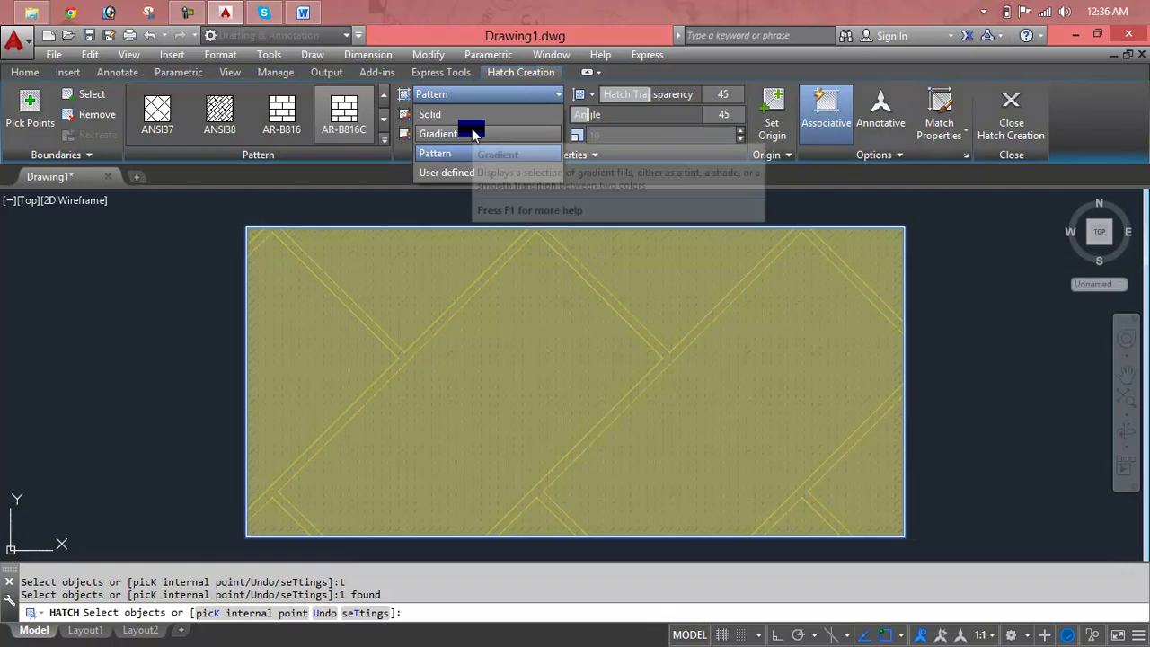
click(440, 114)
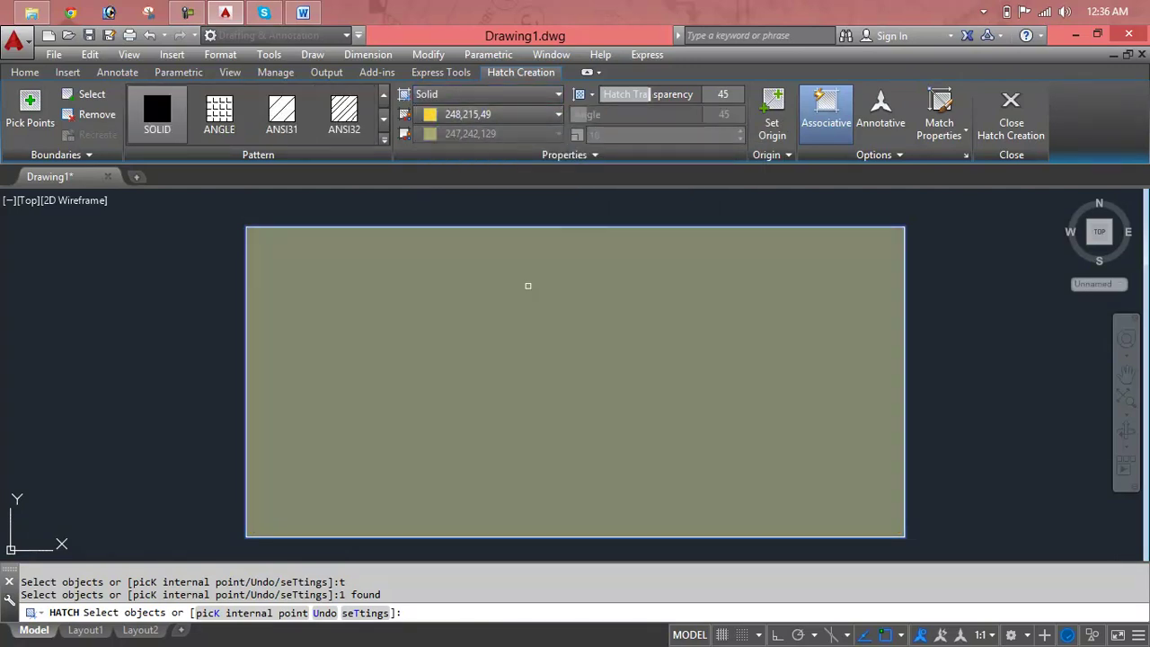
click(489, 114)
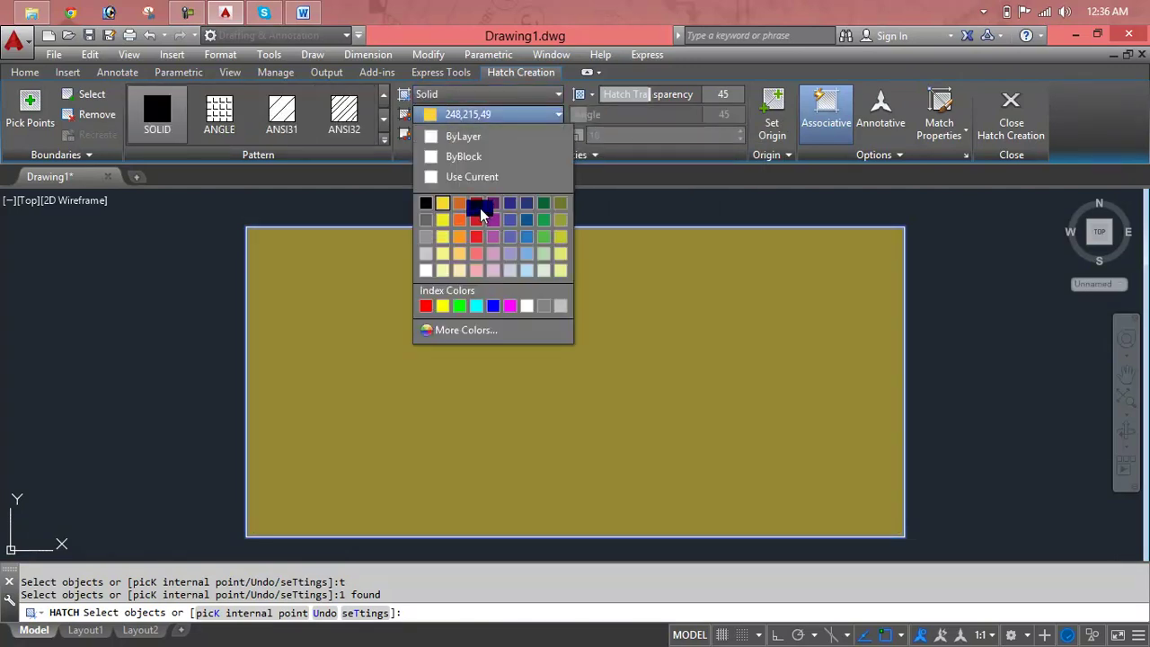
click(478, 209)
Step: Try the GR_INVHEM and GR_INVCUR gradients, then set the hatch type back to Pattern
click(492, 94)
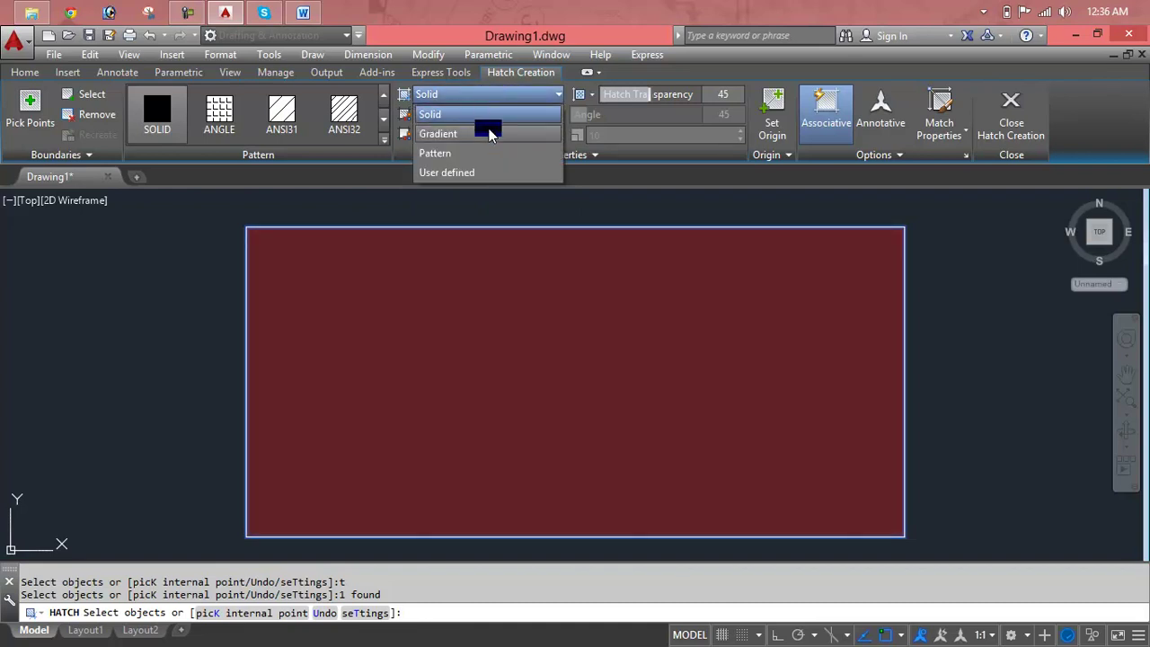
click(492, 133)
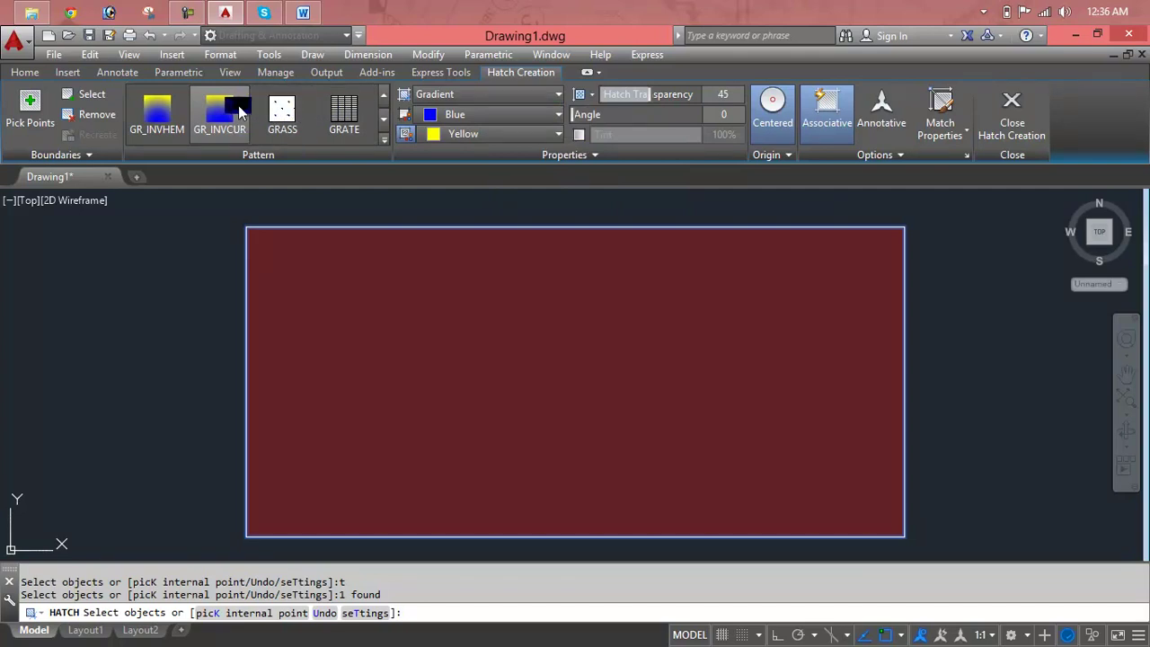
click(158, 113)
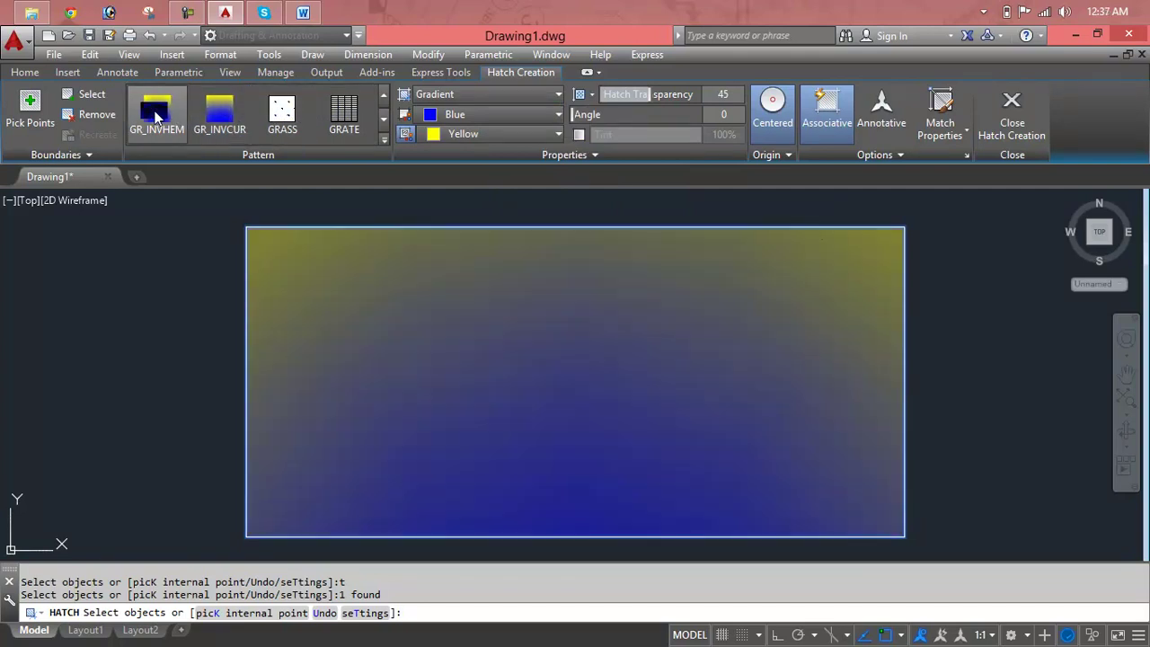
click(218, 121)
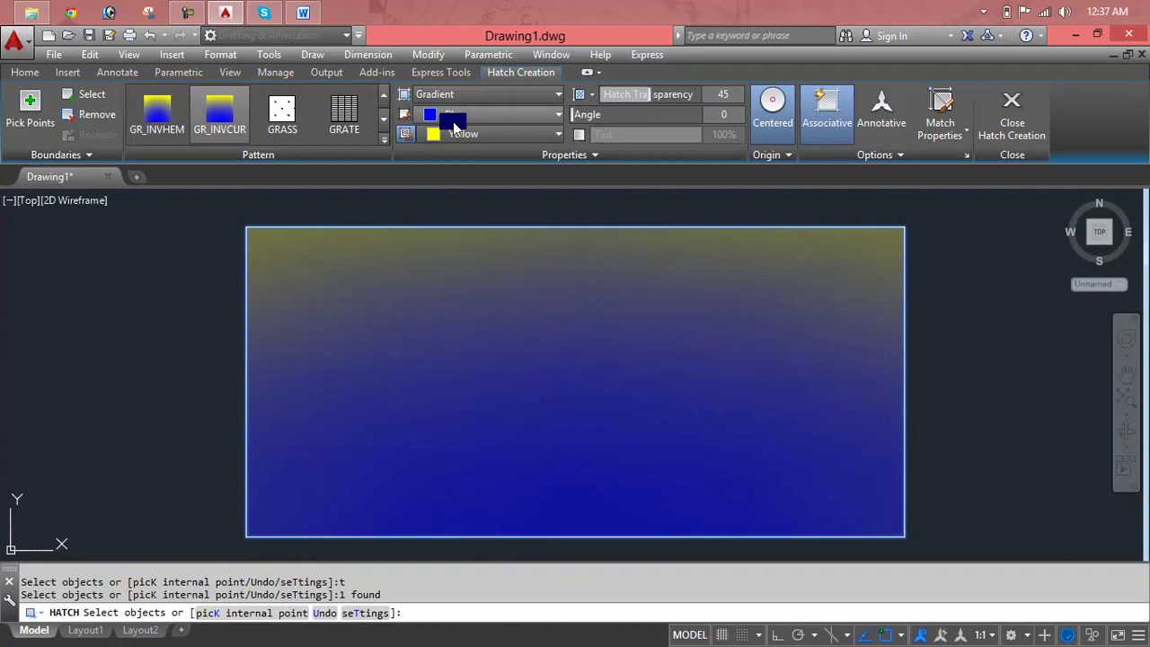
click(467, 98)
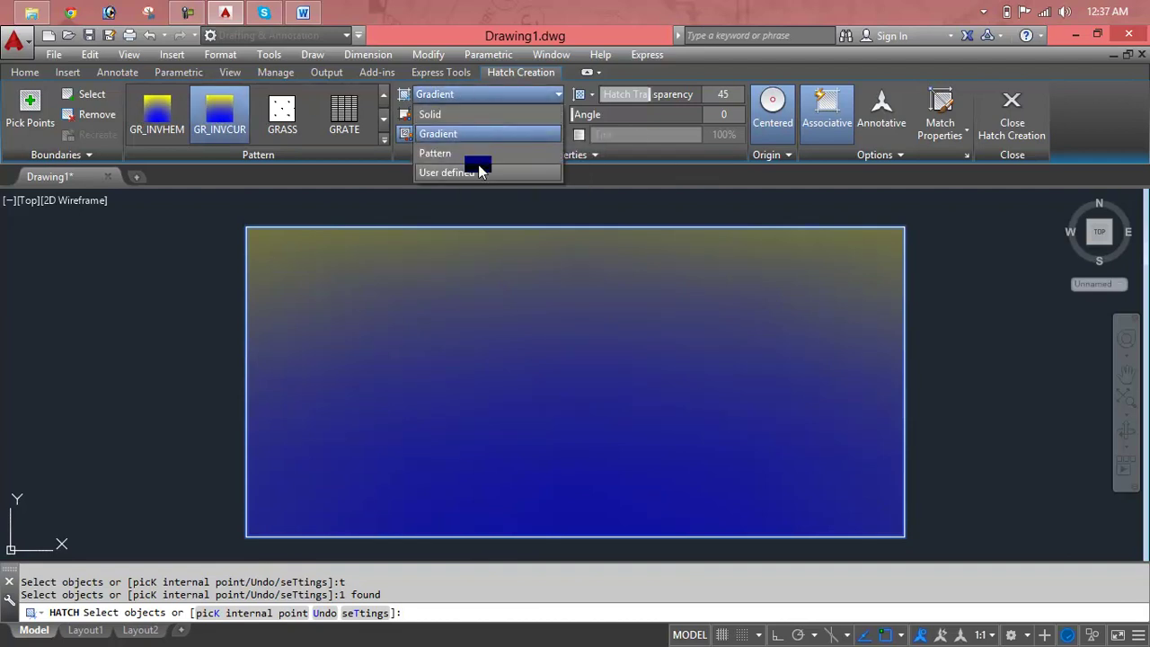
click(482, 153)
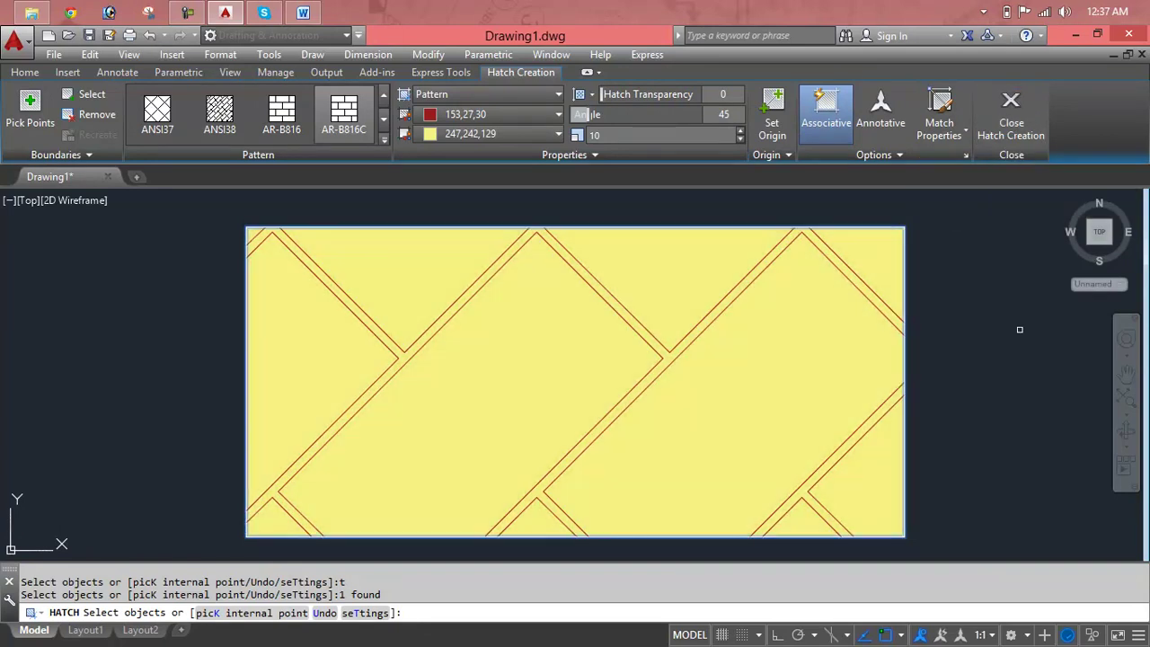
Step: Set the hatch transparency, then drag the Angle slider to lay the AR-B816C bricks flat at 0
click(728, 95)
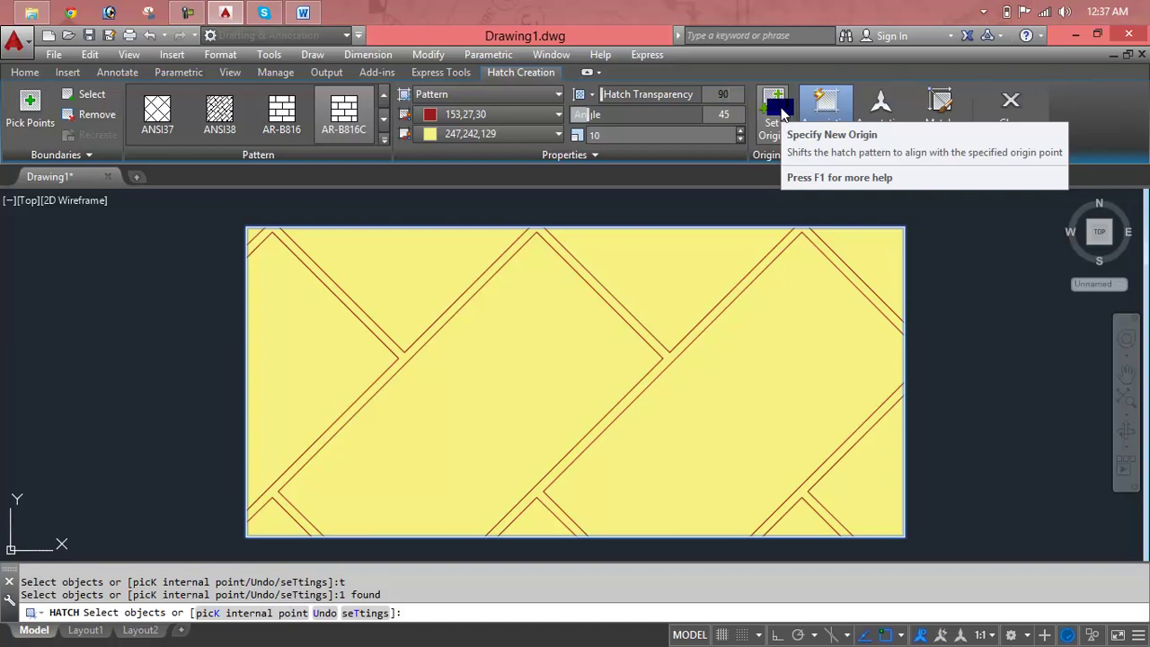
text(0)
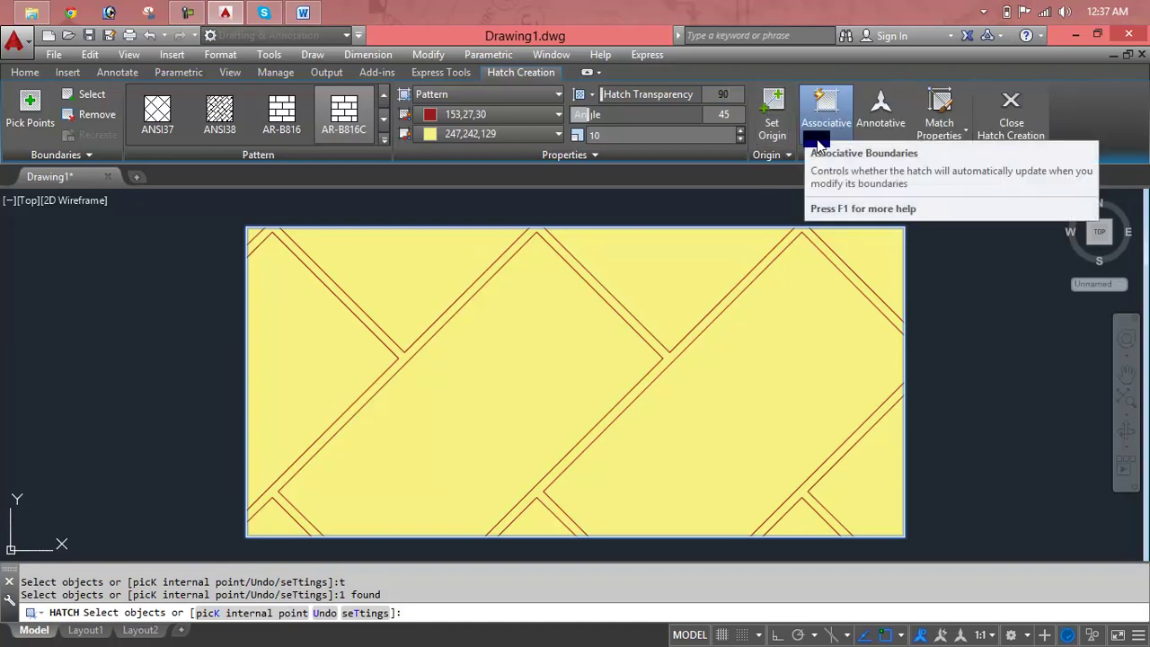
key(Return)
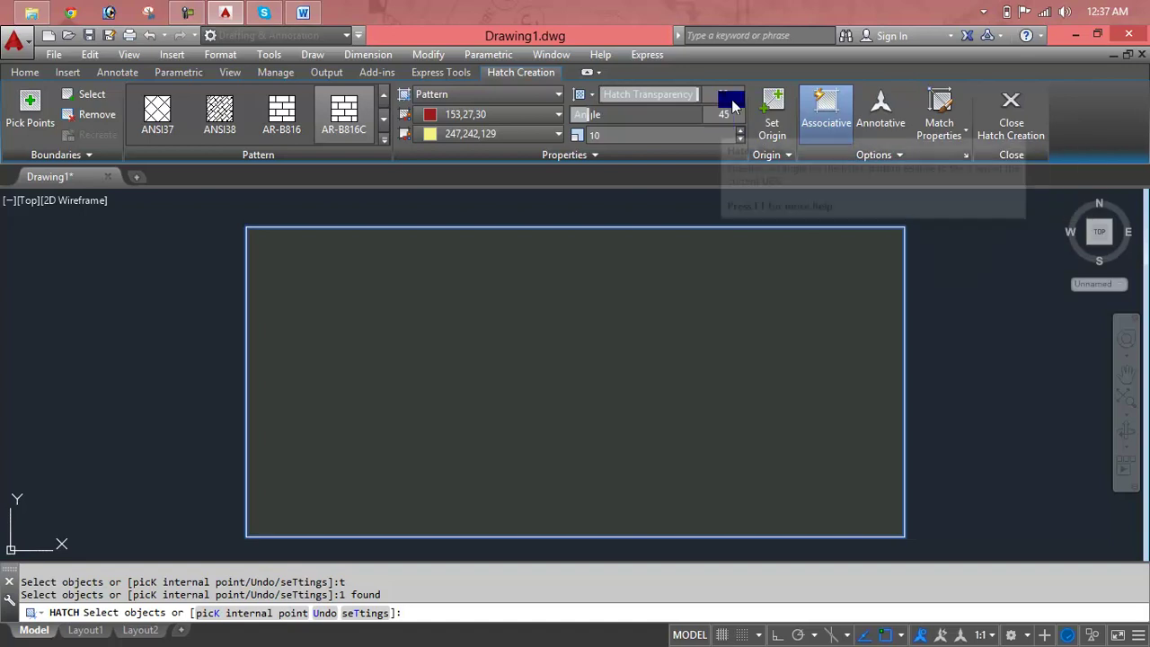
drag(728, 99, 612, 105)
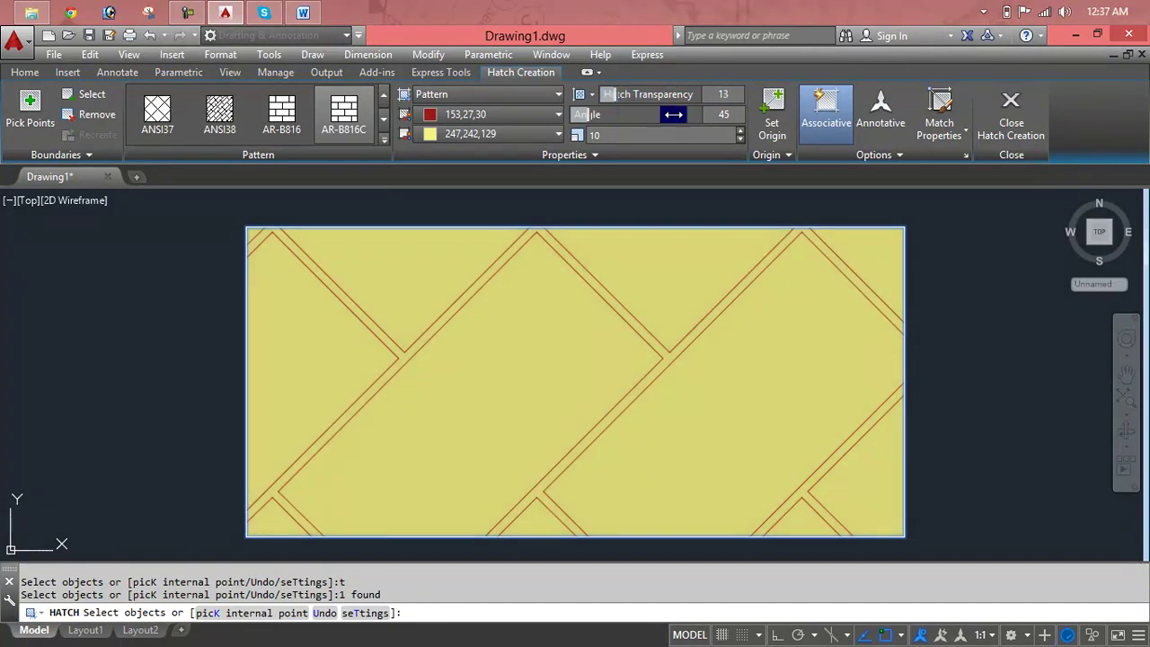
drag(715, 117, 558, 119)
text(2)
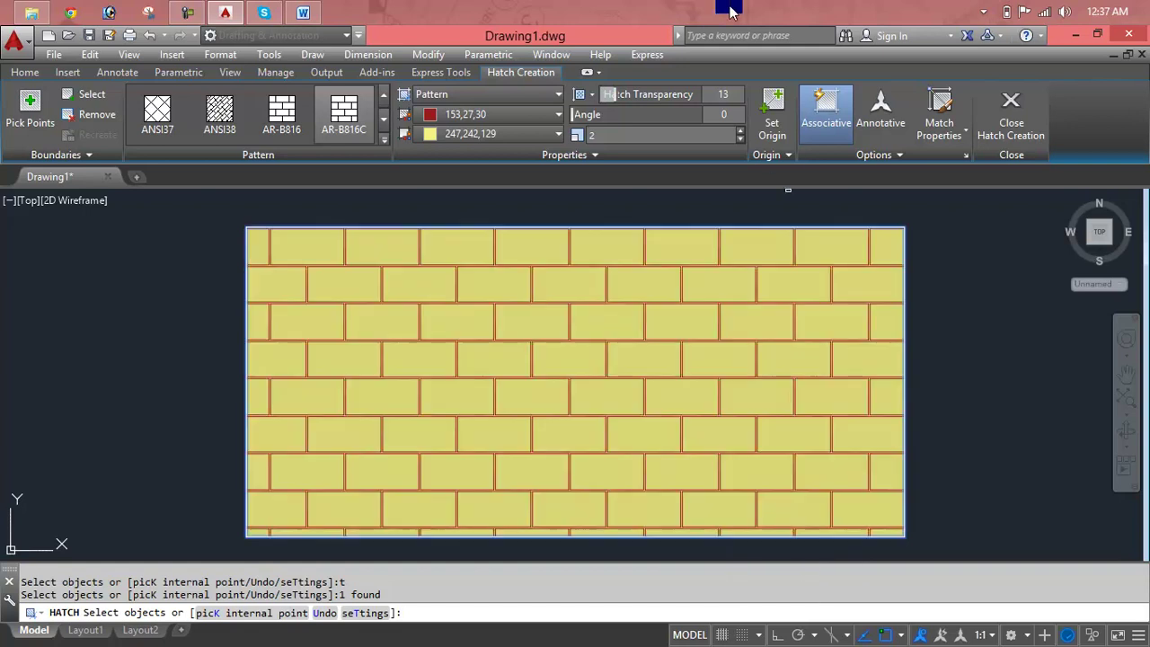
Step: Begin setting a new hatch origin, then use T to bring up the Hatch and Gradient dialog
click(775, 117)
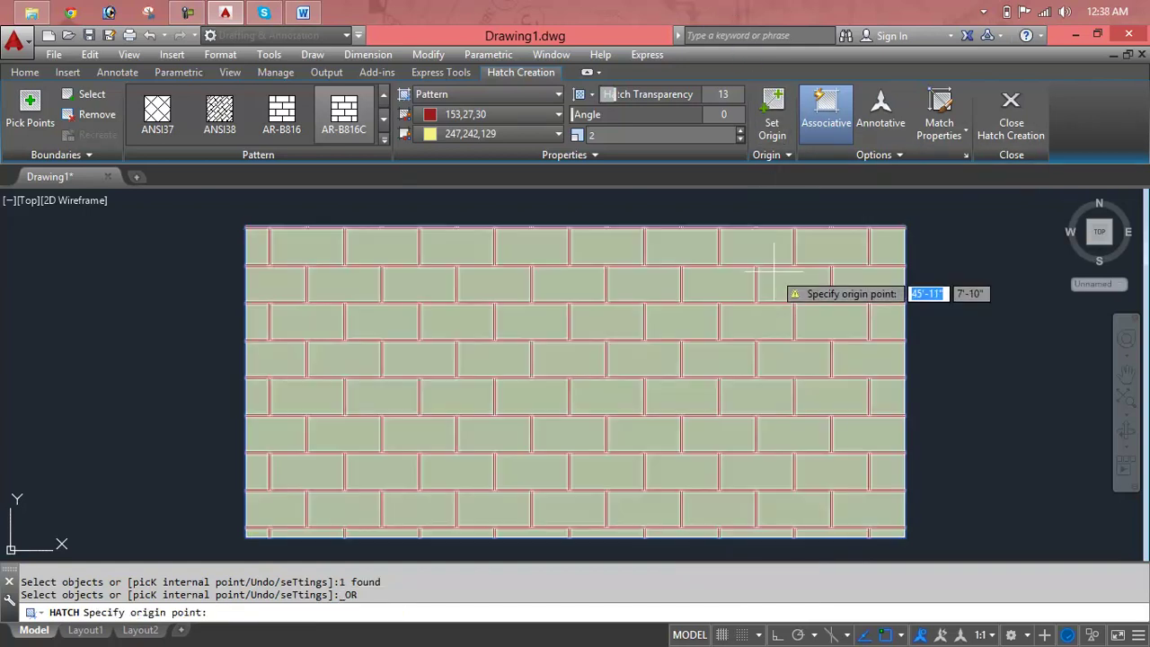
click(629, 156)
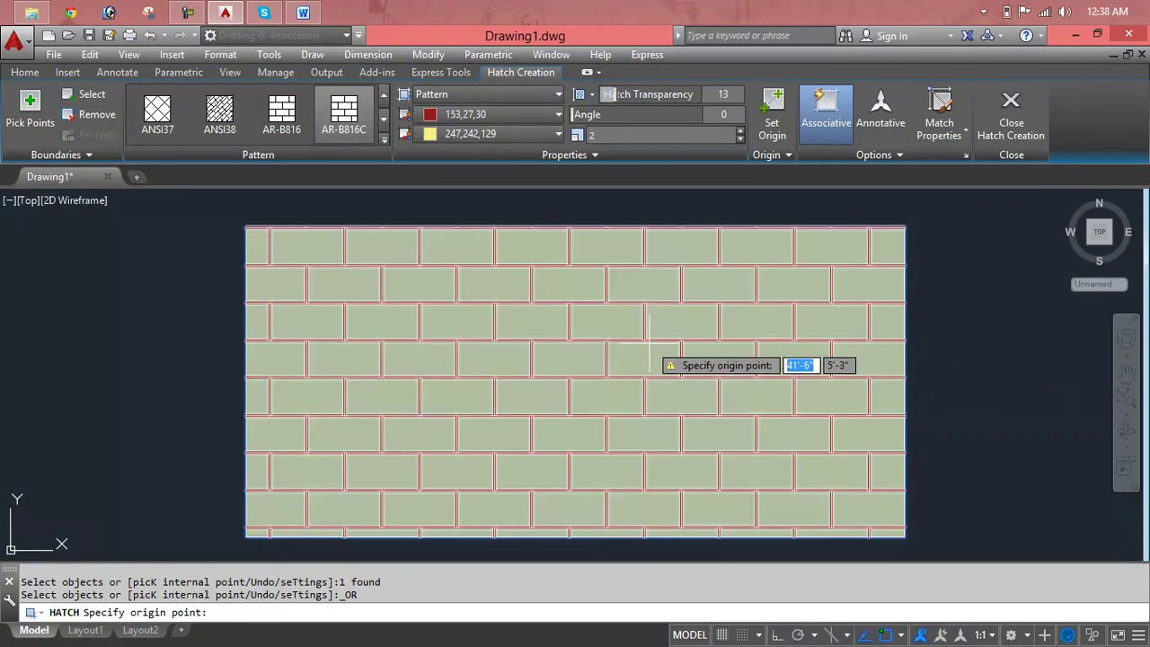
mouse_move(649, 345)
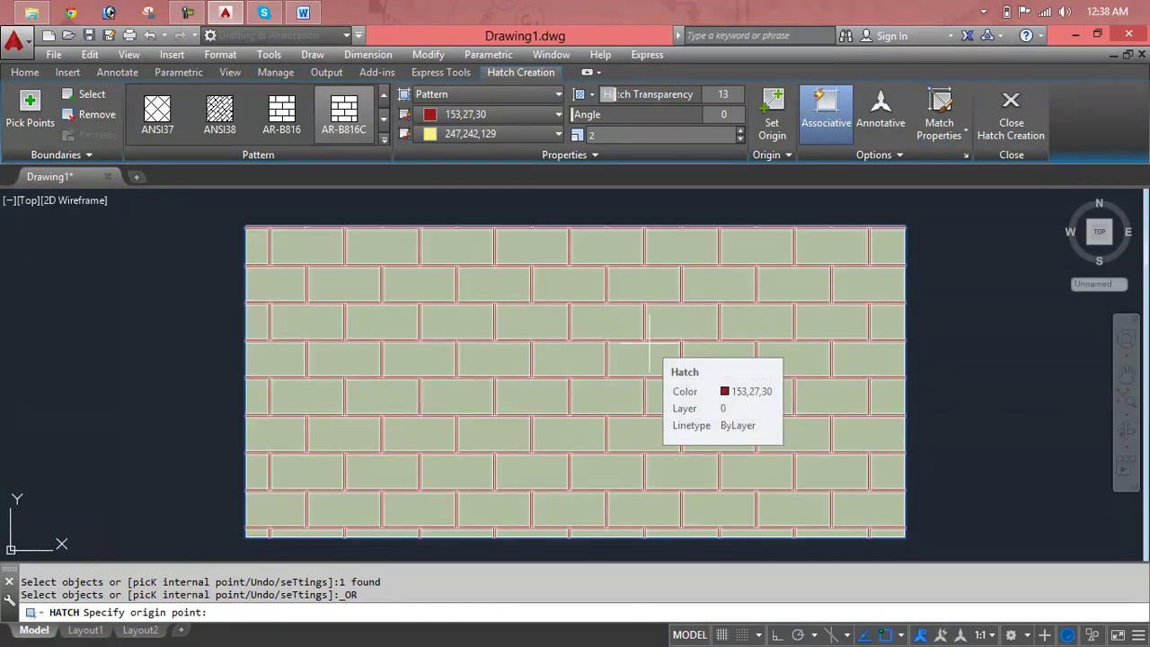
text(t)
key(Return)
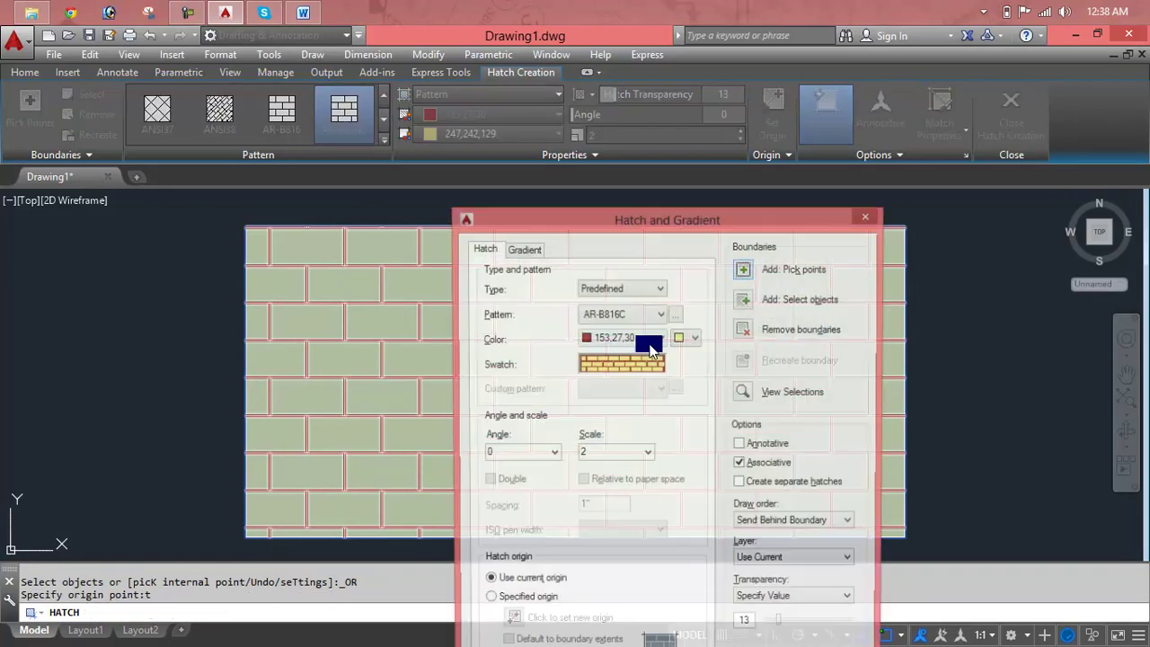
Step: Set the hatch type to Custom, choose ISO08W100 from the ISO patterns, and preview it
drag(590, 220, 774, 70)
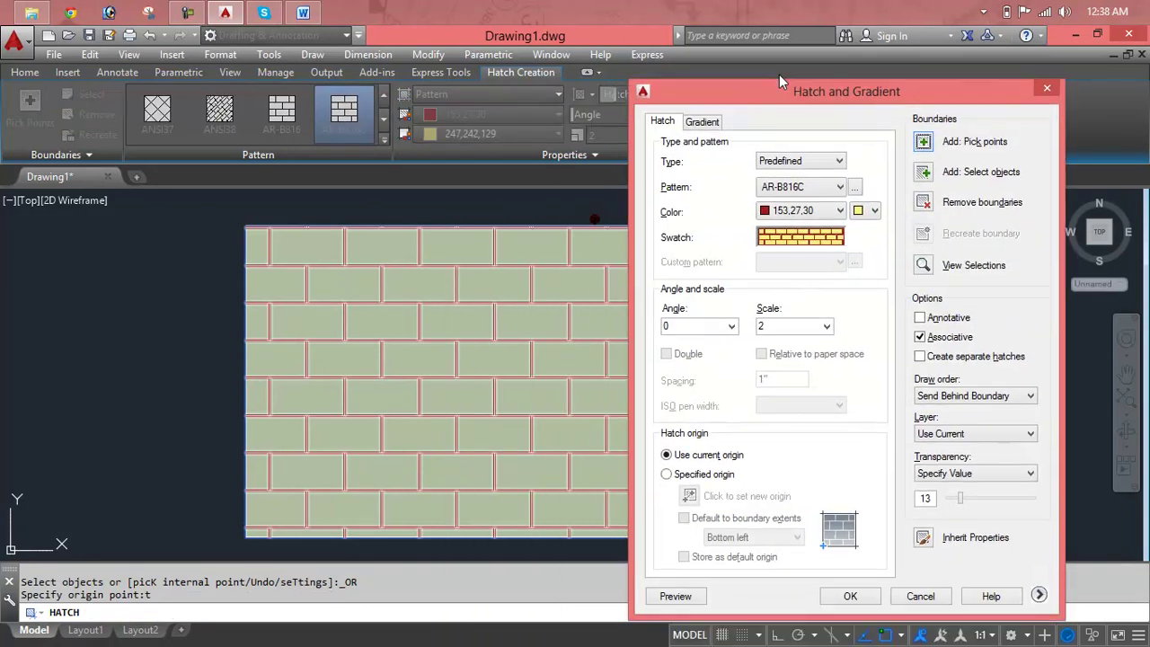
click(795, 141)
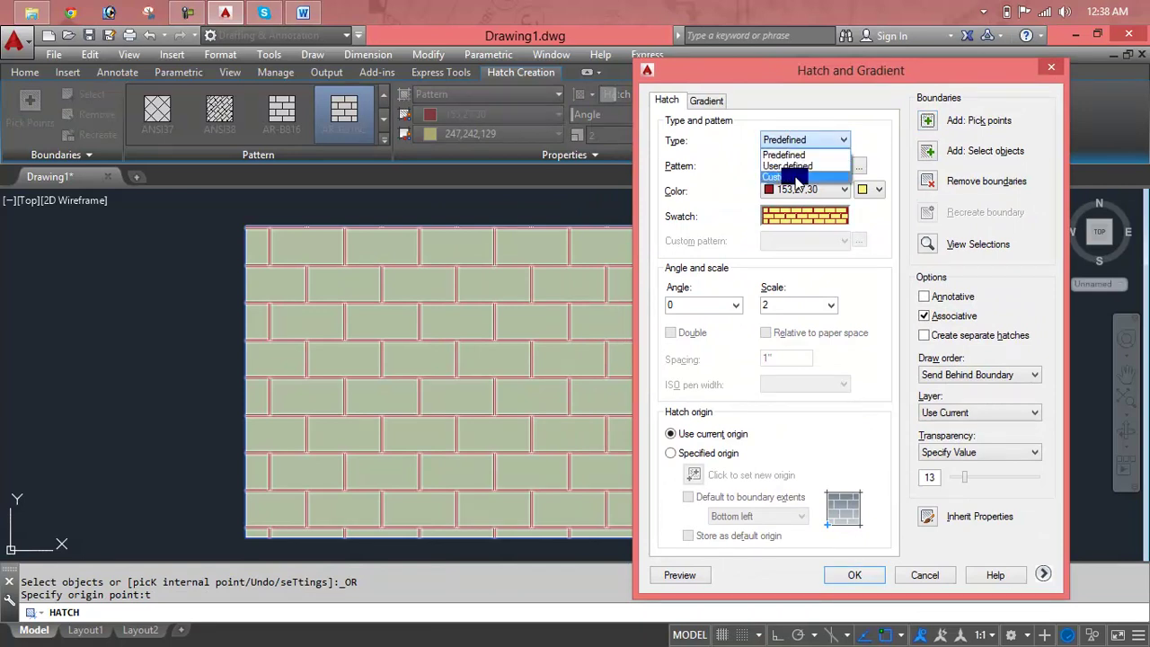
click(797, 176)
click(802, 217)
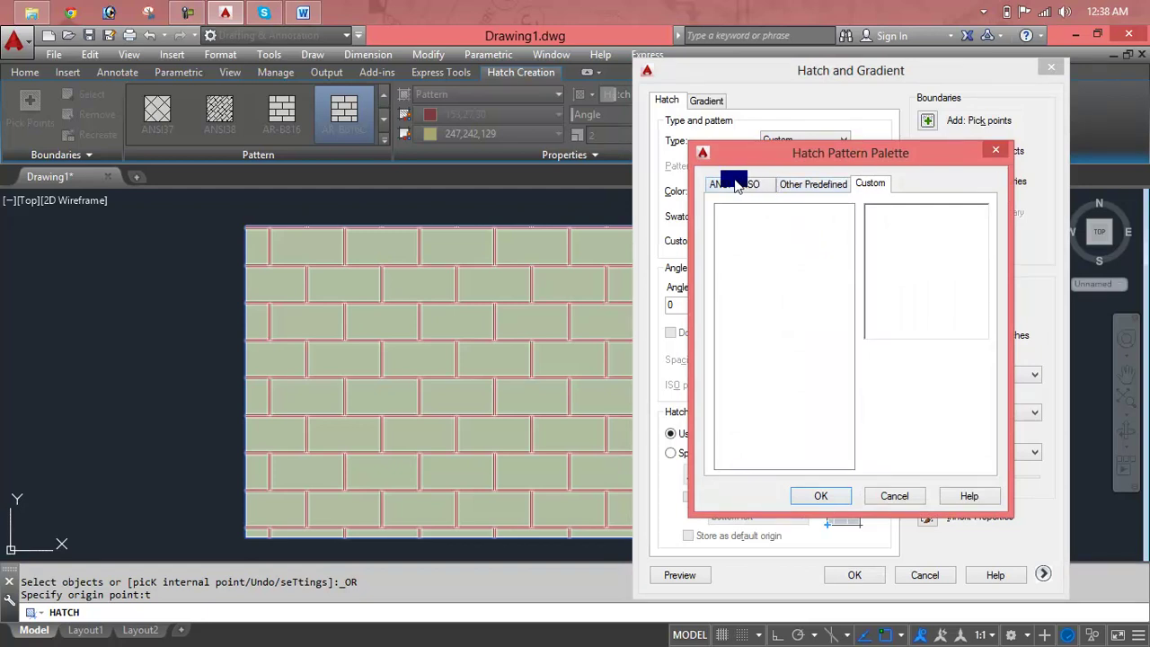
click(731, 185)
click(754, 185)
click(808, 235)
click(811, 274)
click(869, 279)
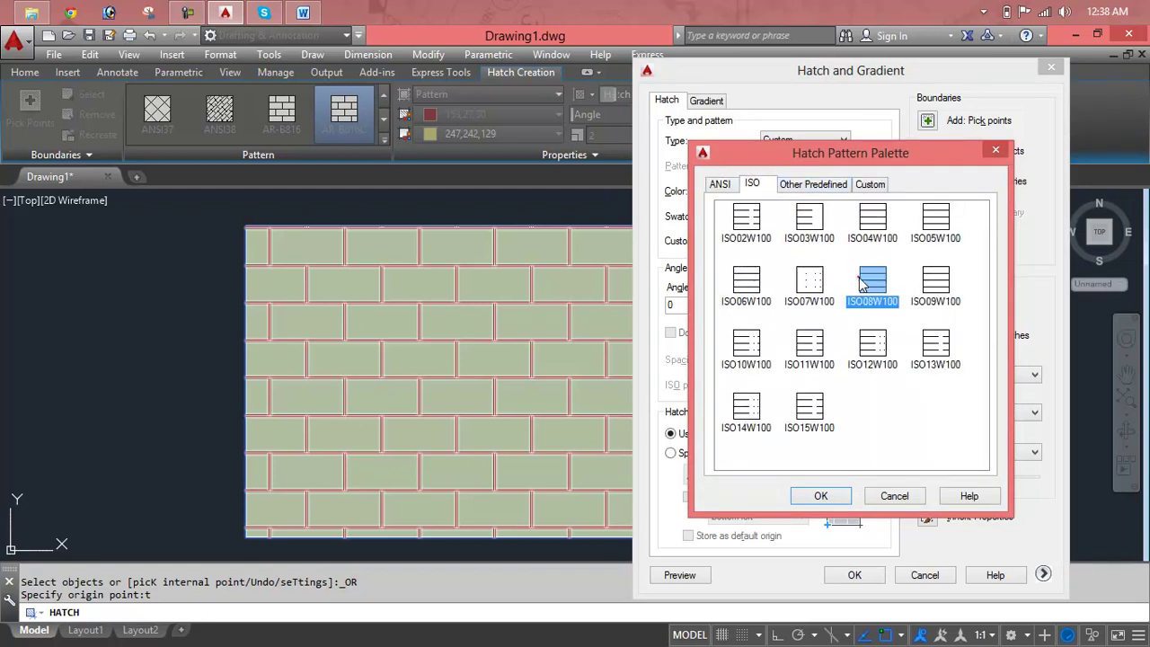
click(820, 497)
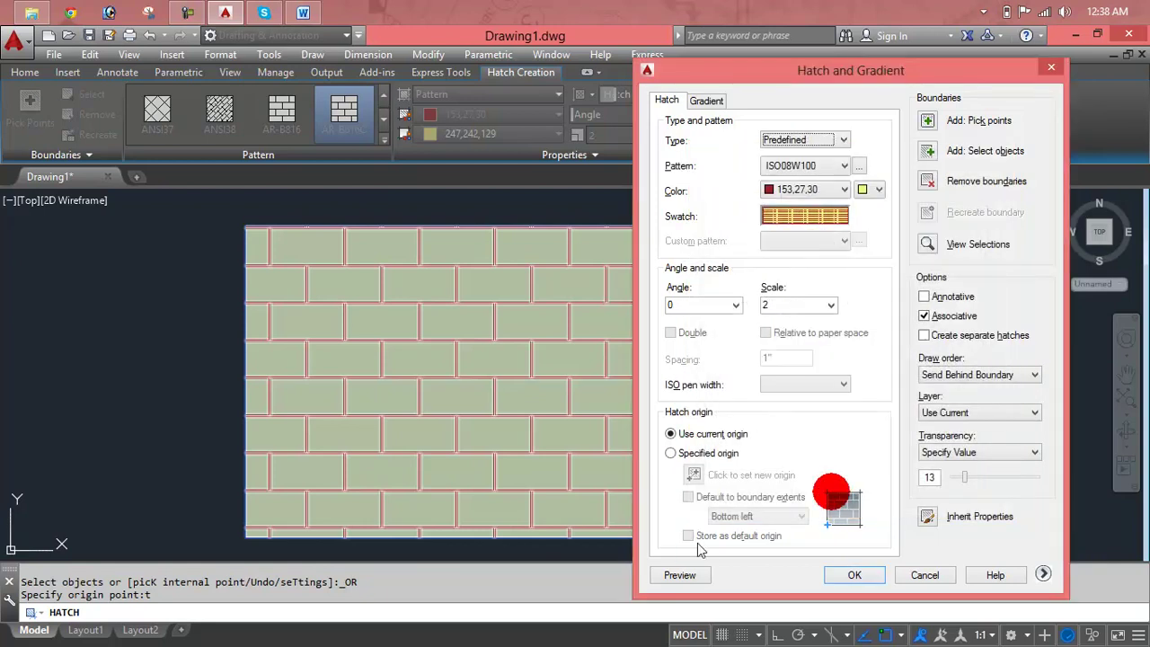
click(683, 575)
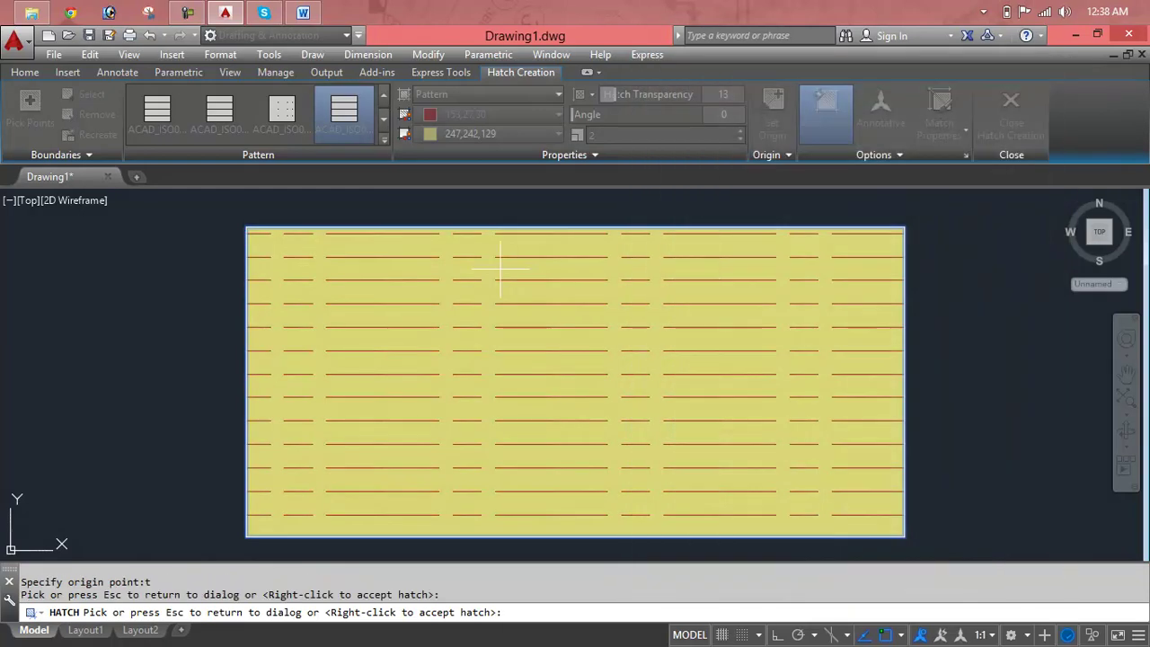
Step: Try ISO07W100 and ISO11W100, then choose ANSI37 from the ANSI patterns and preview it
key(Escape)
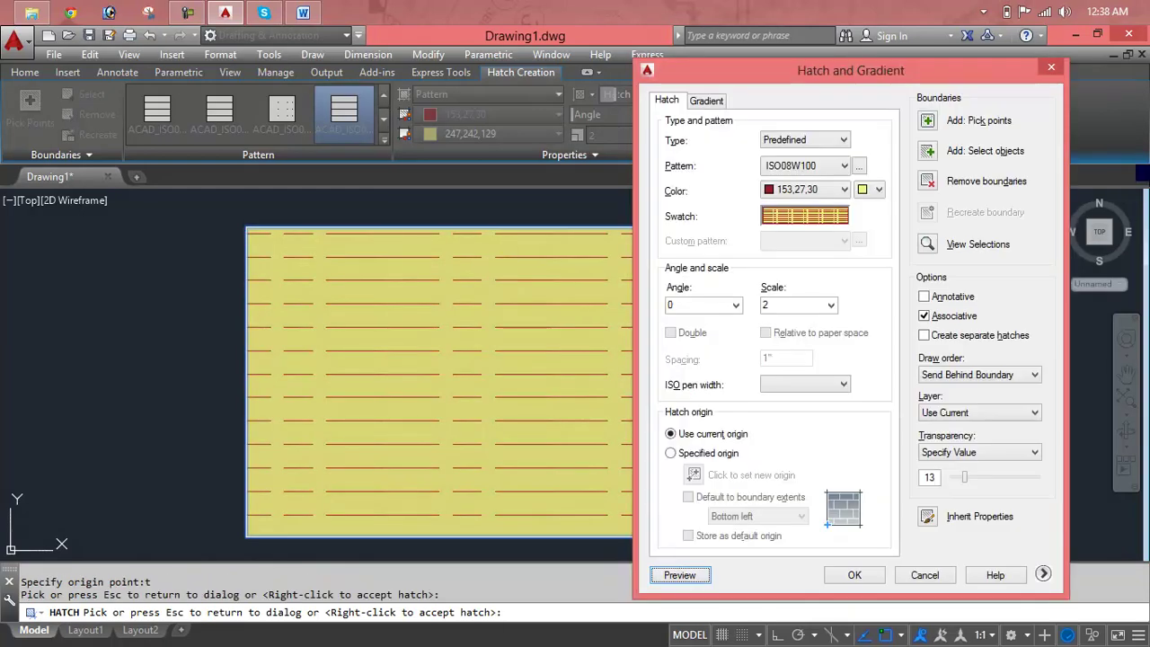
click(808, 210)
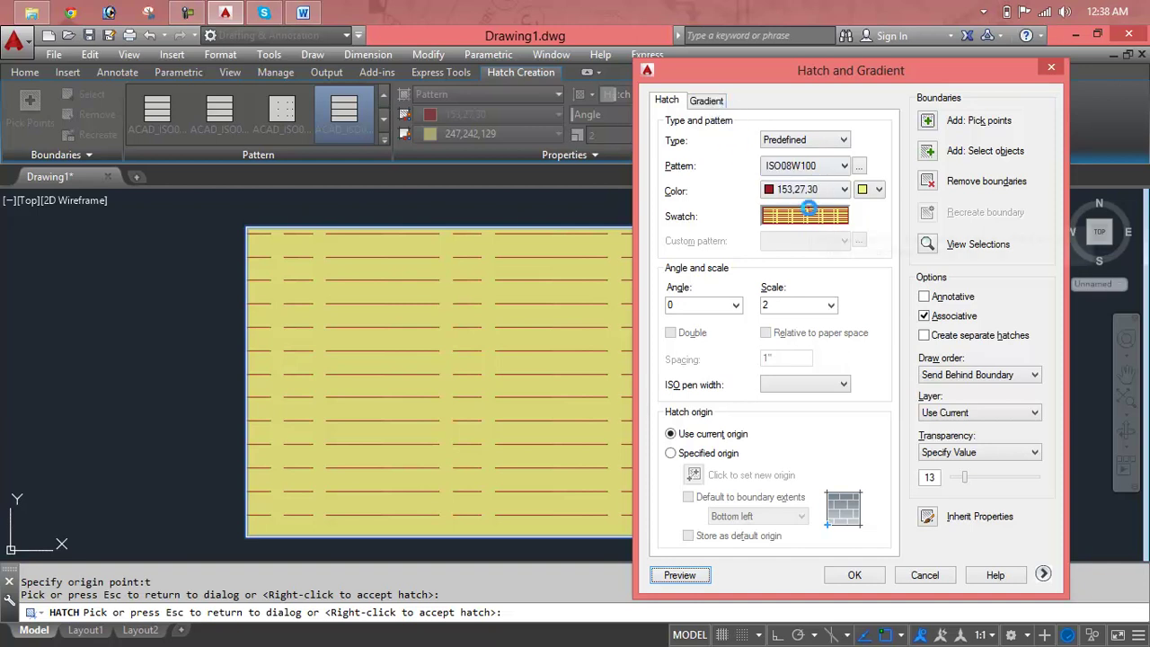
click(819, 281)
click(806, 346)
click(969, 351)
click(724, 184)
click(930, 280)
click(877, 279)
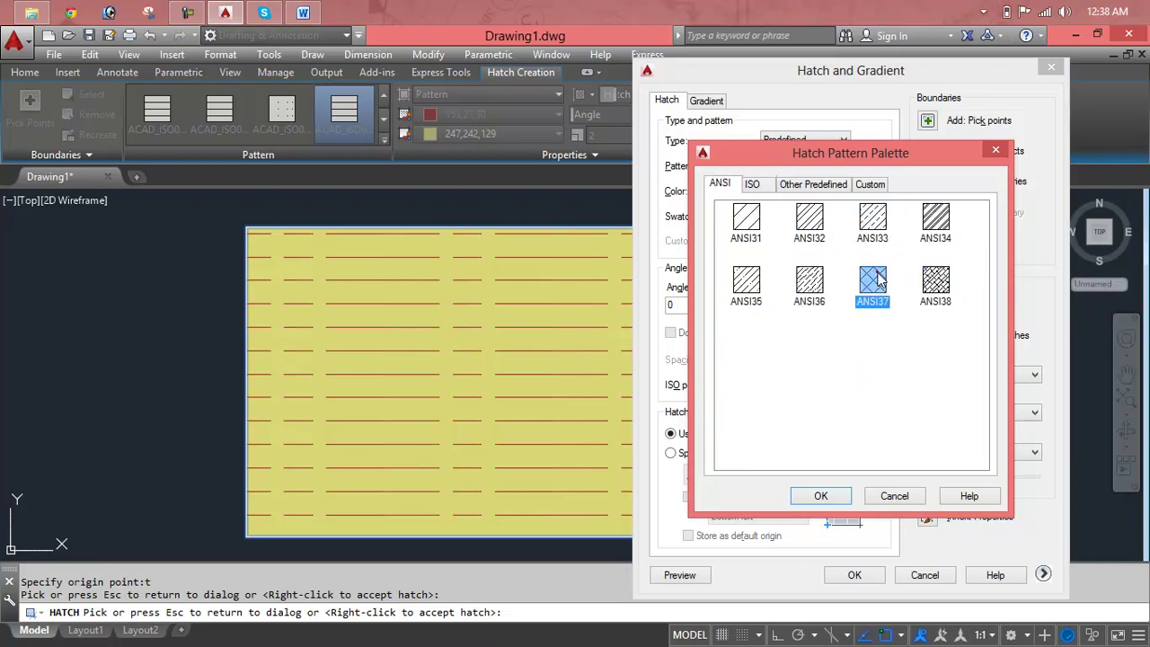
click(821, 496)
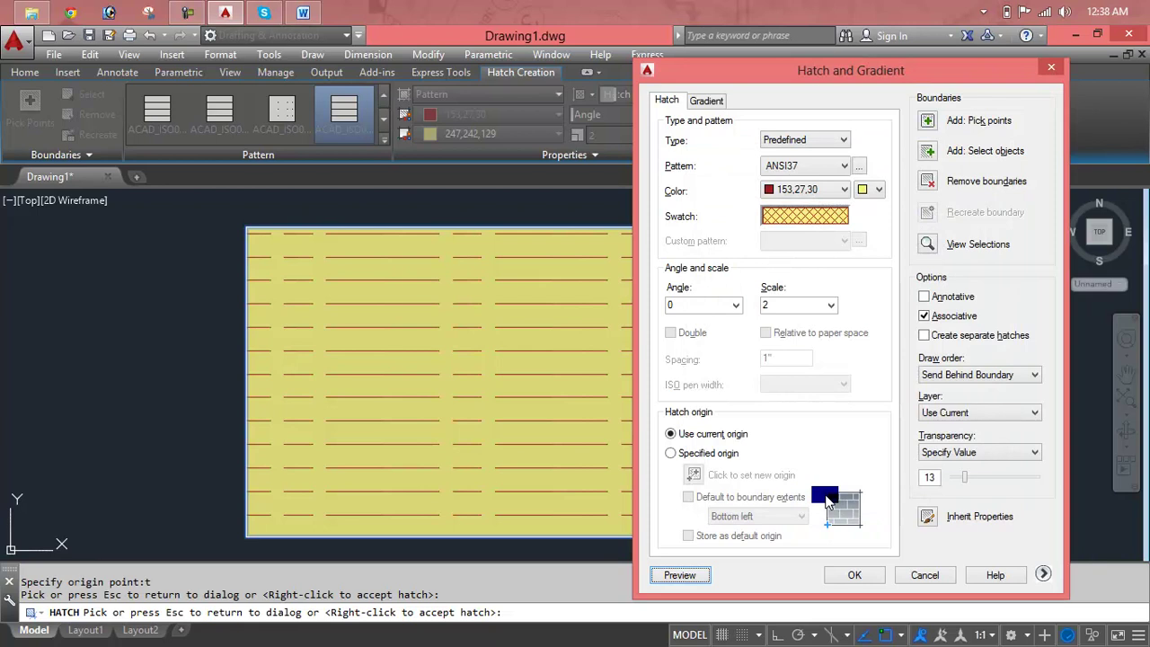
click(678, 576)
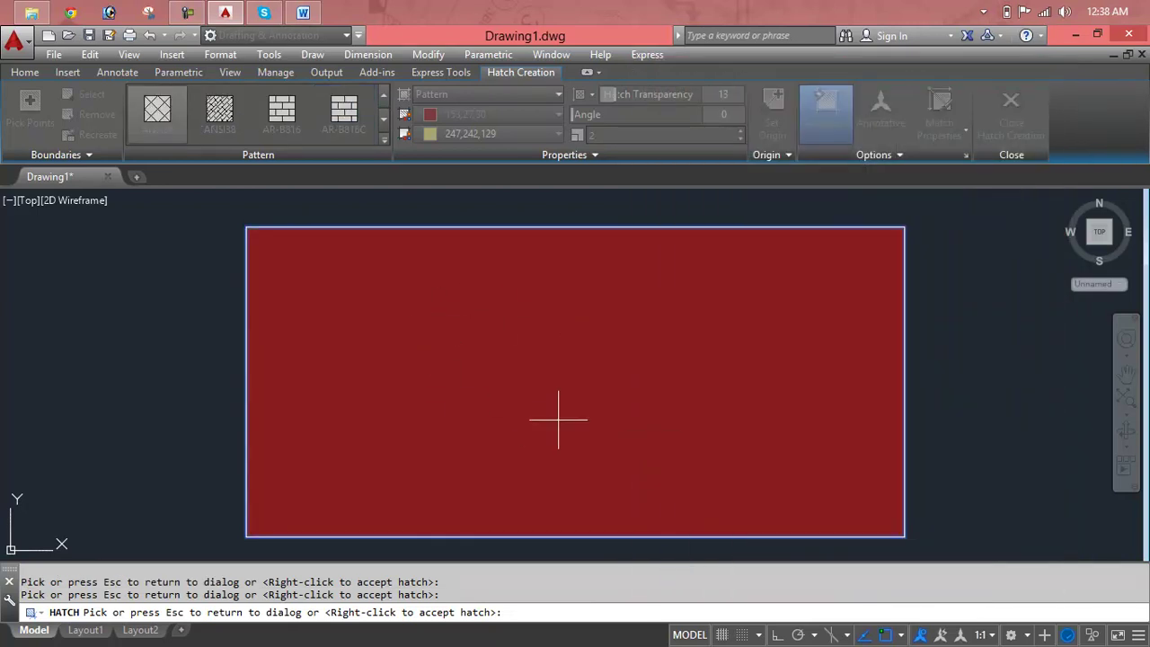
key(Escape)
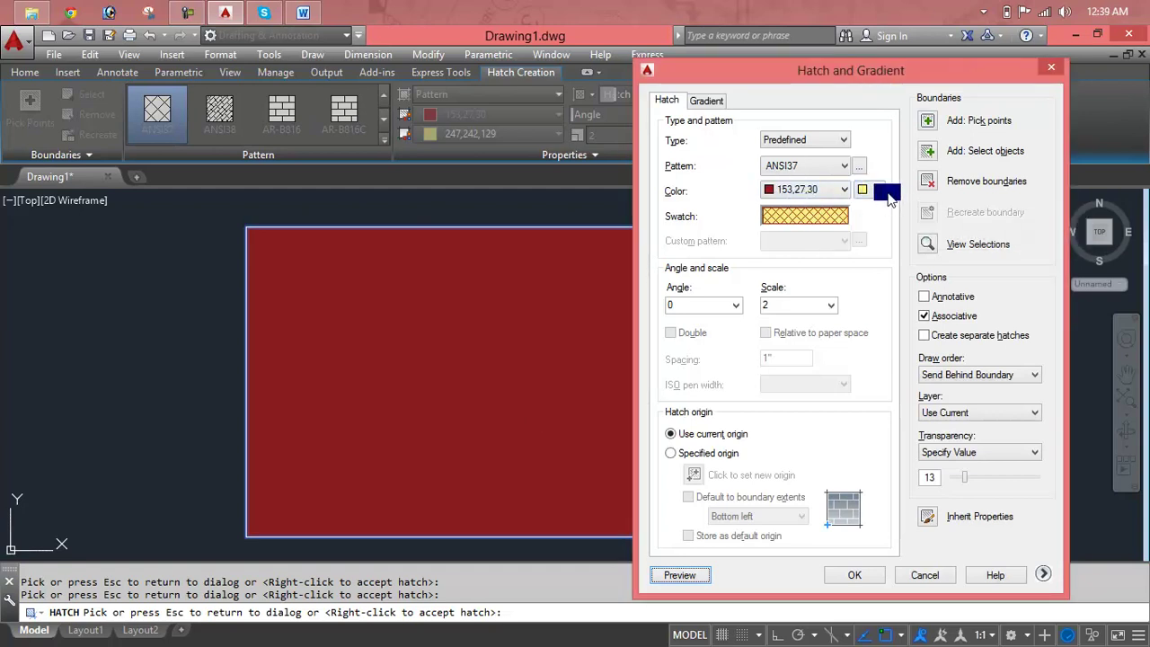
Step: Raise the ANSI37 hatch scale to 10, then 50, and reopen the hatch settings with T
click(1051, 67)
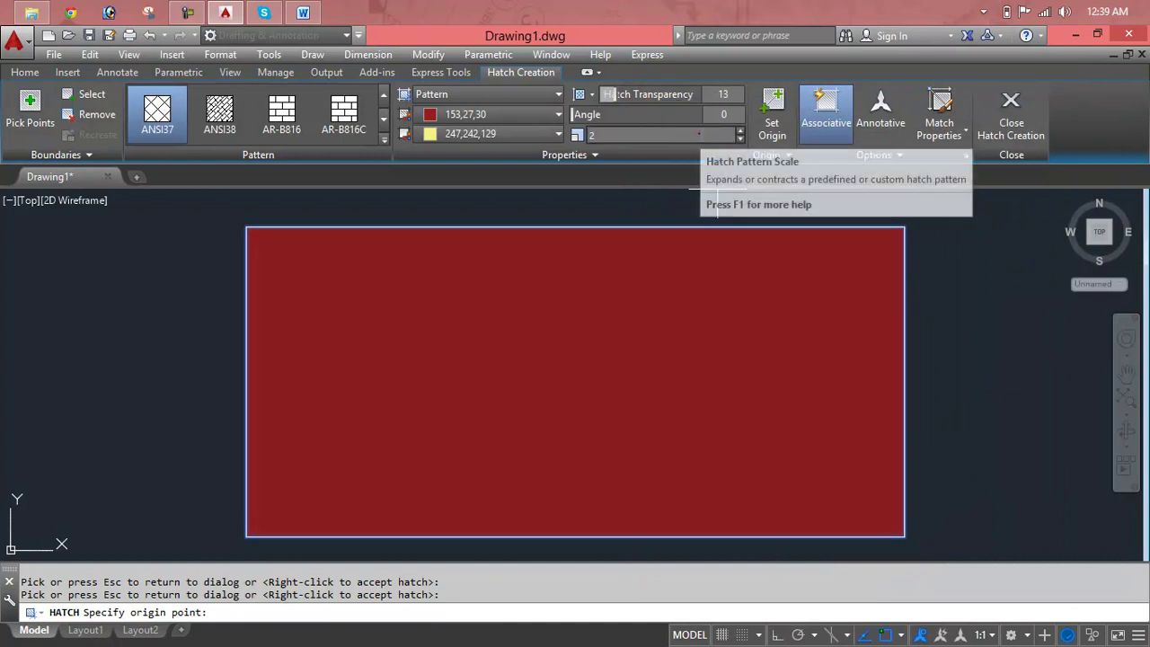
text(10)
key(Return)
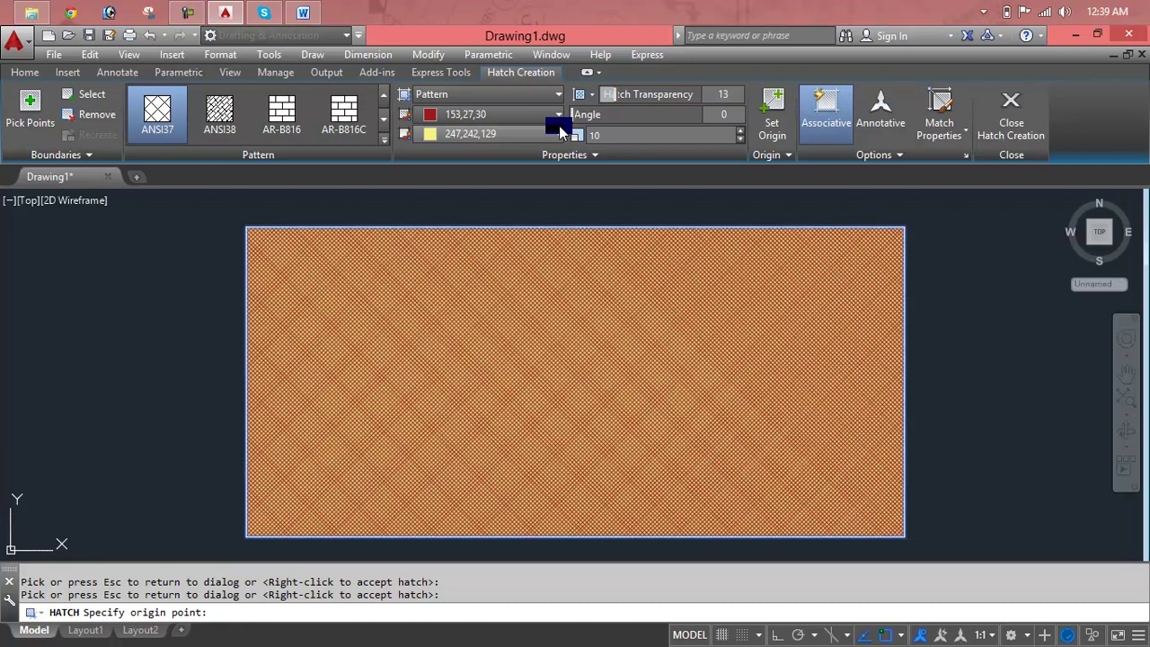
click(610, 134)
drag(608, 135, 569, 133)
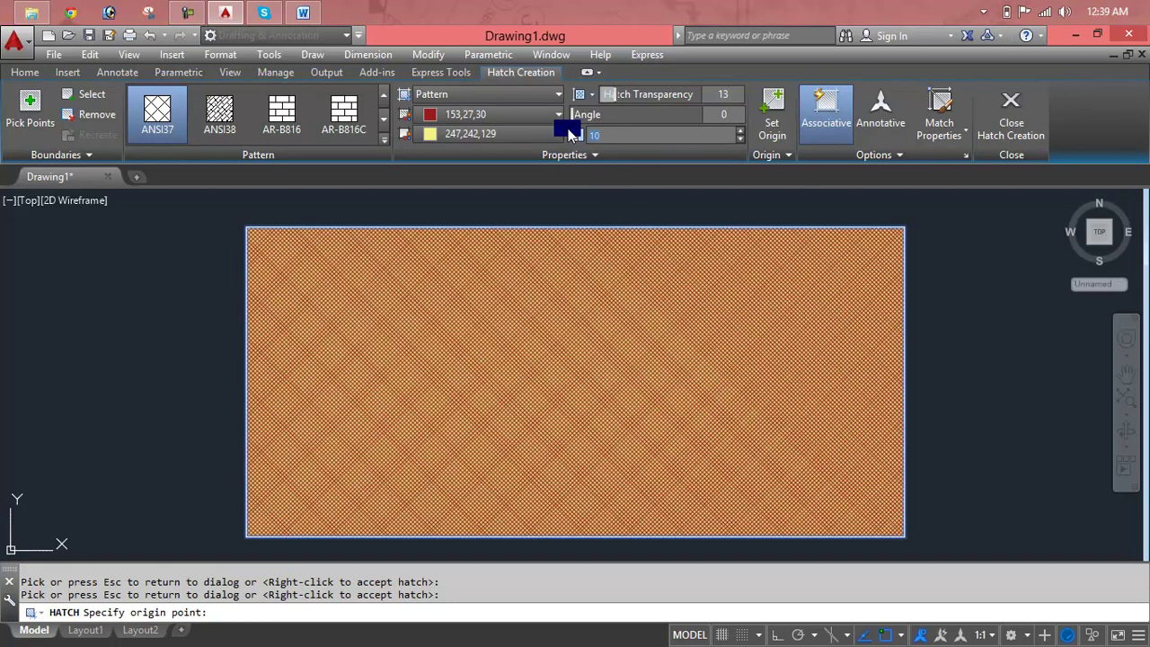
text(50)
key(Return)
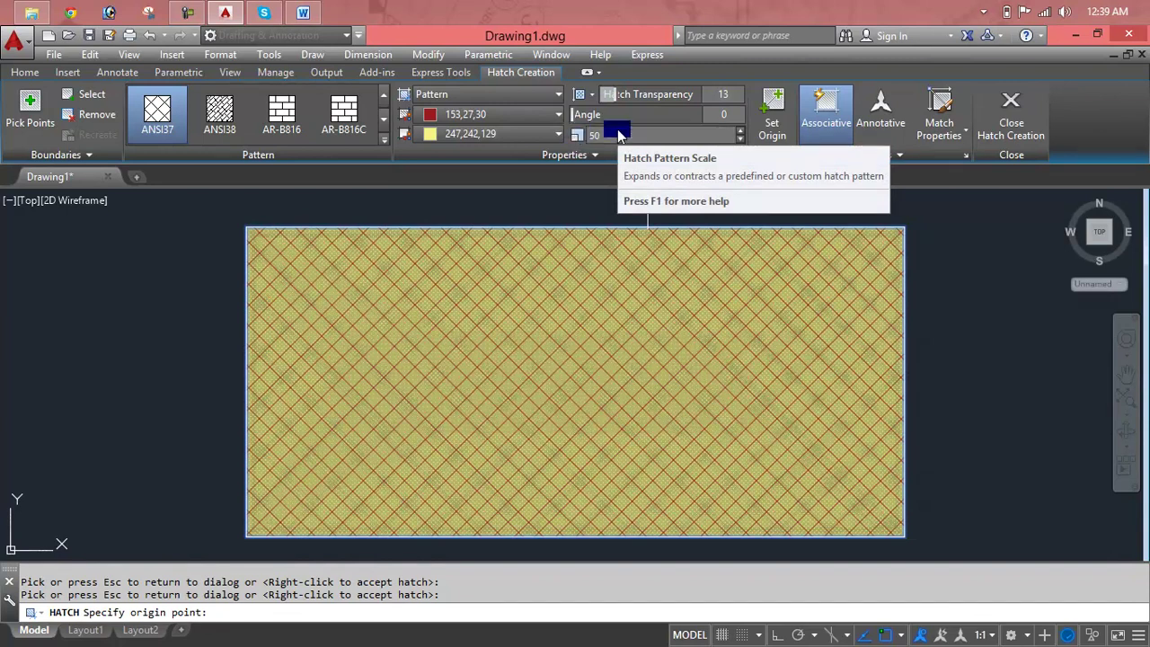
text(t)
key(Return)
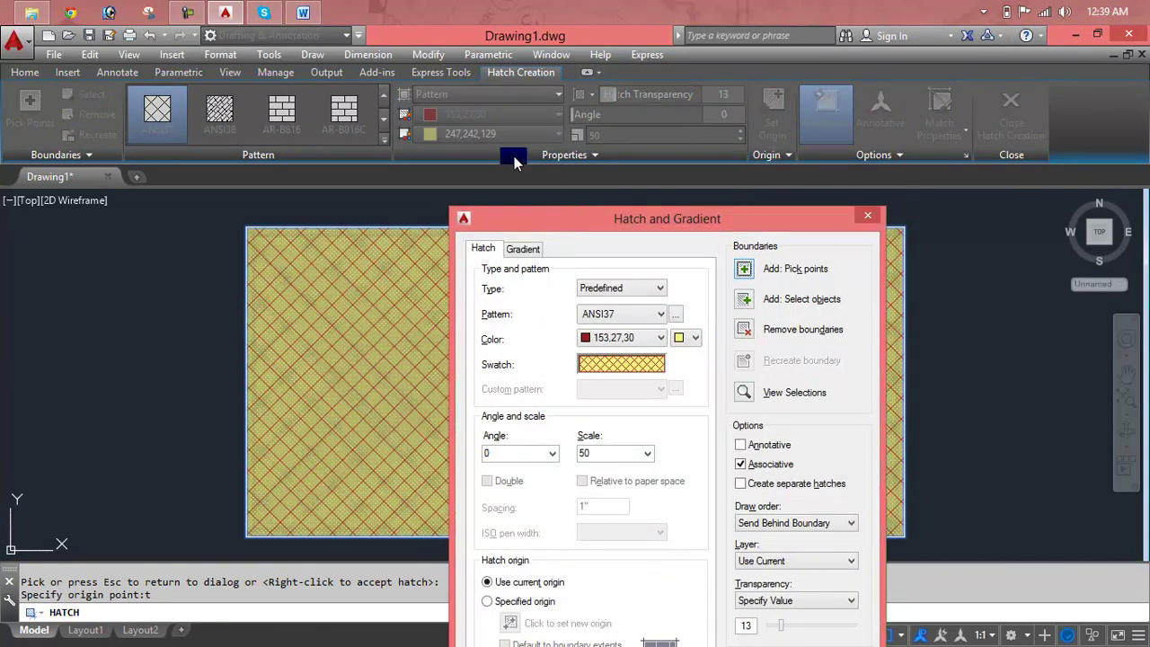
Step: Make a two-colour gradient with Color 1 red ACI 12 and Color 2 green ACI 94, then preview it
mouse_move(590, 215)
mouse_down()
mouse_move(529, 71)
mouse_move(292, 88)
mouse_up()
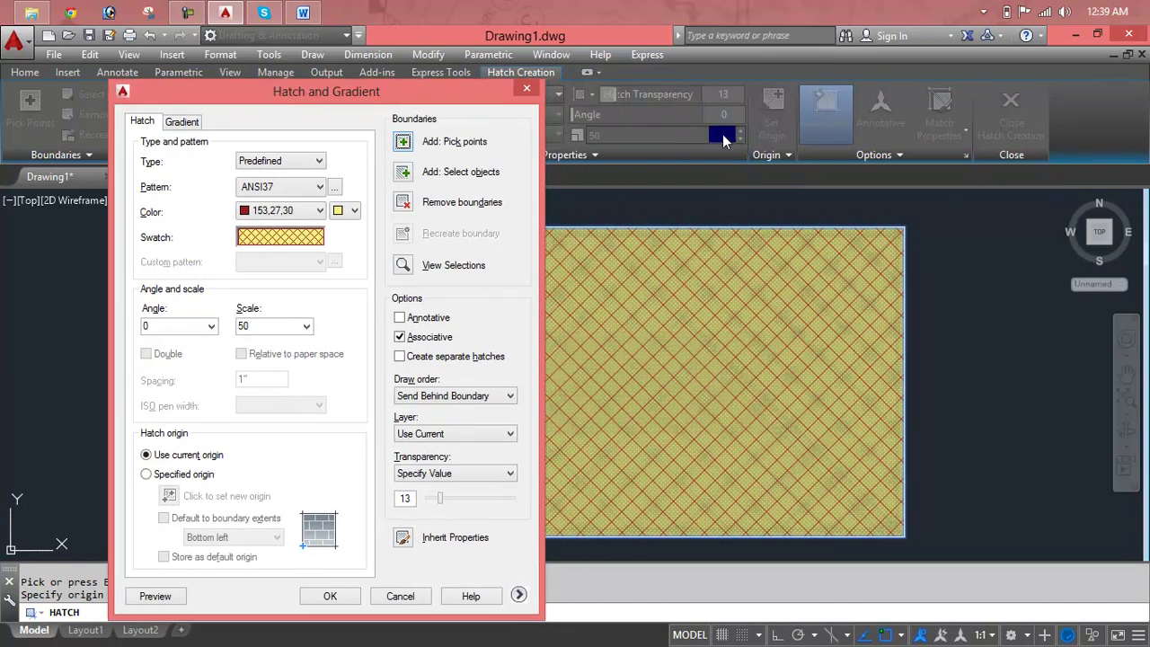
click(182, 122)
click(345, 181)
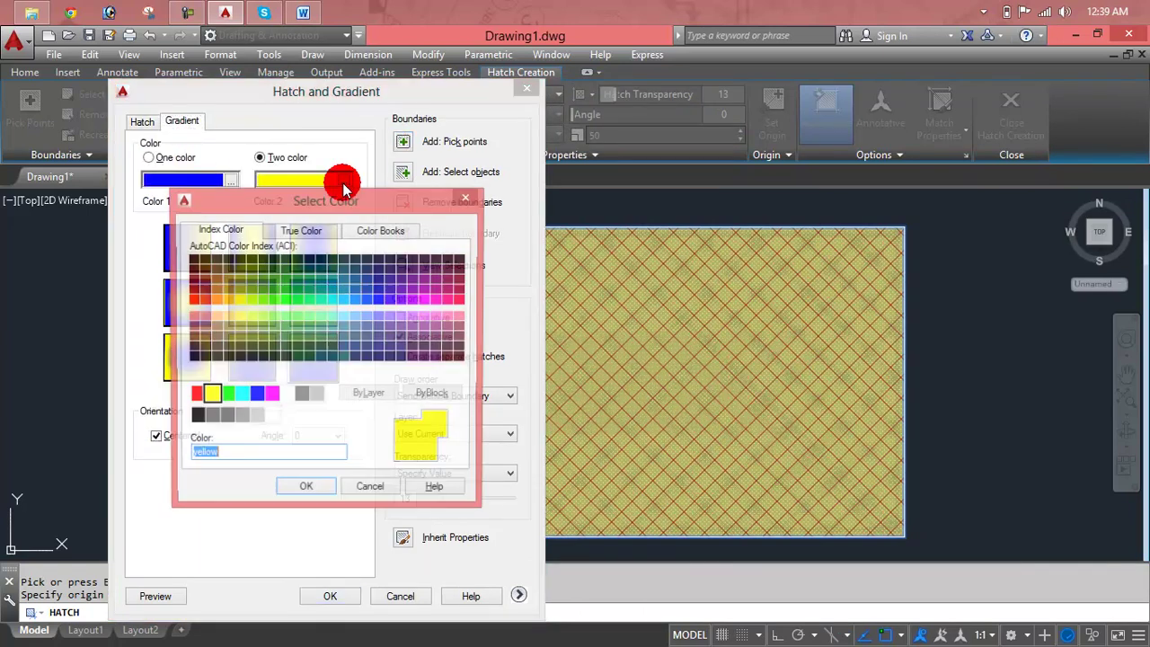
click(284, 285)
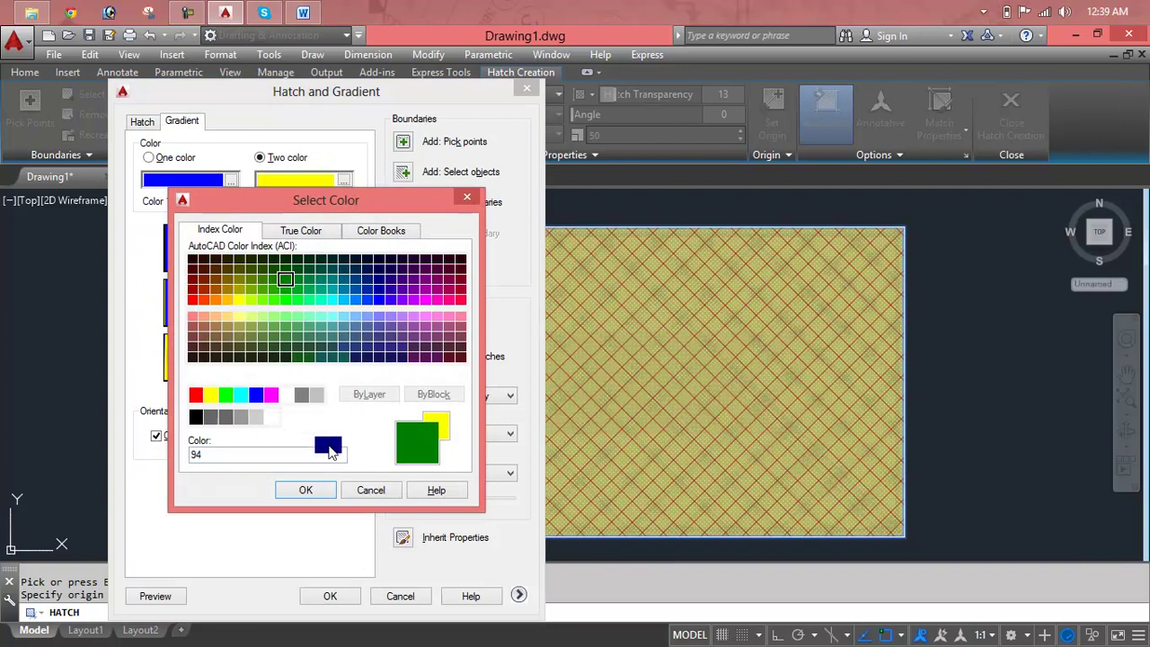
click(317, 490)
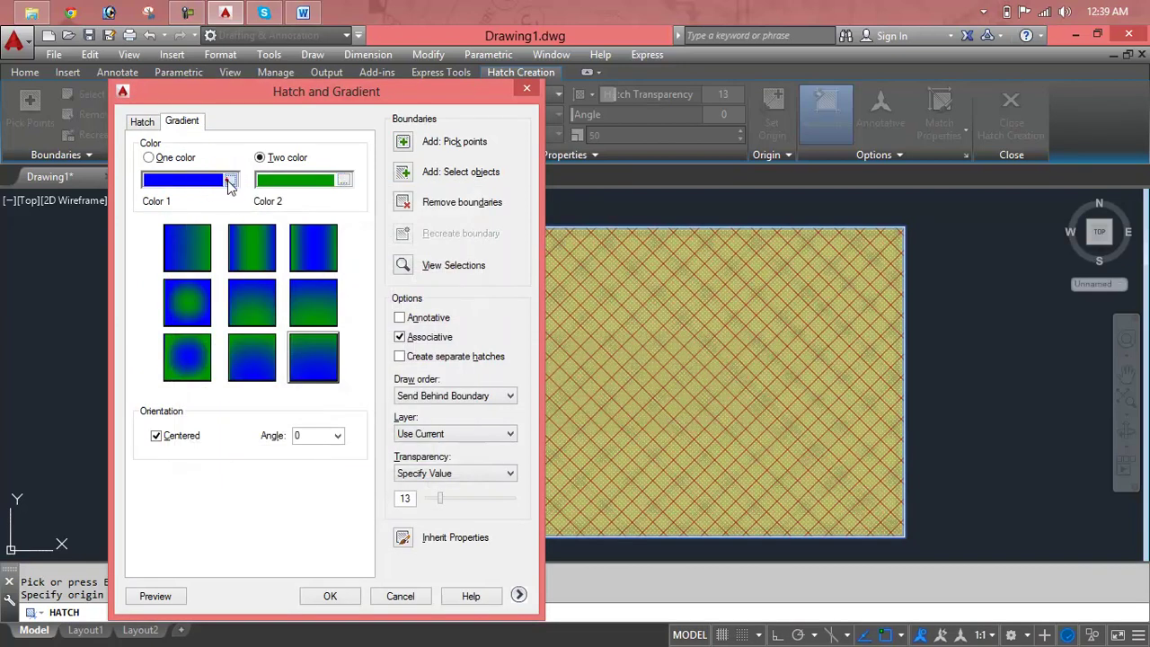
click(231, 179)
click(192, 288)
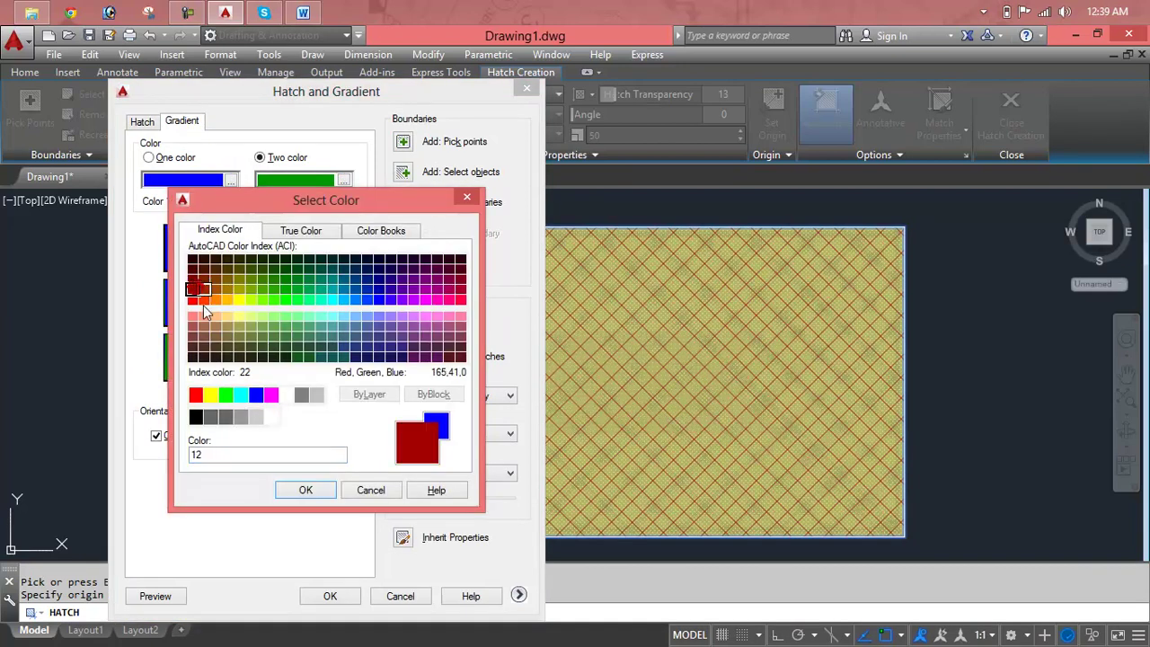
click(306, 490)
click(152, 596)
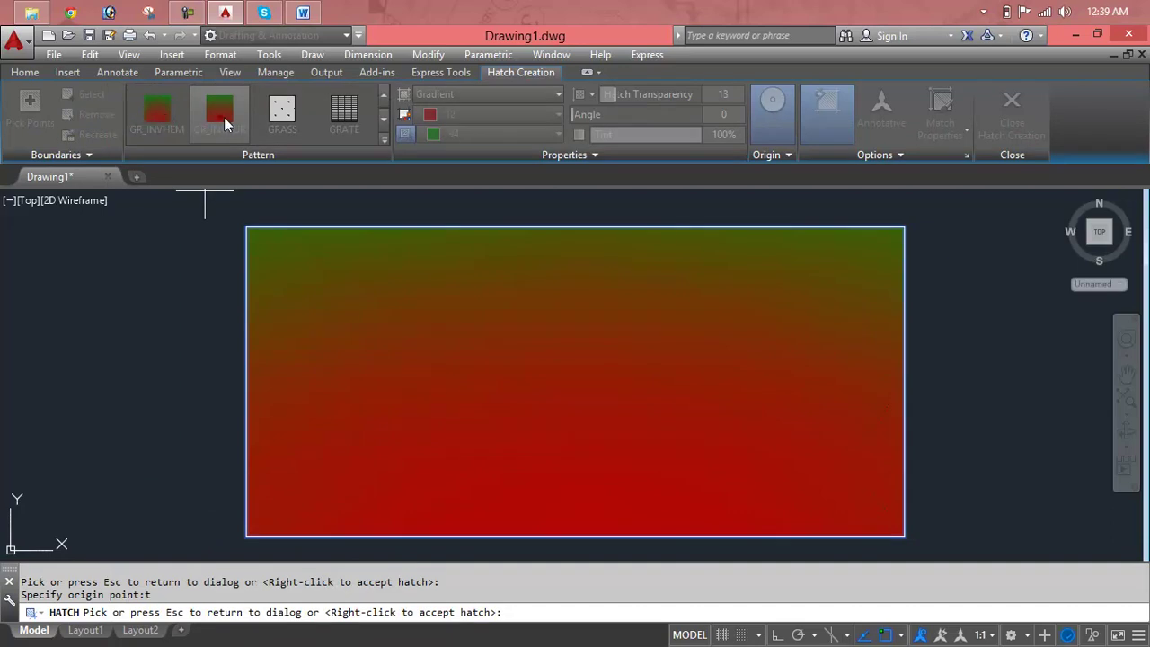
Step: Try several gradient shading styles, settle on a centred shape, and accept the gradient settings
click(688, 478)
click(329, 249)
click(316, 306)
click(259, 314)
click(254, 370)
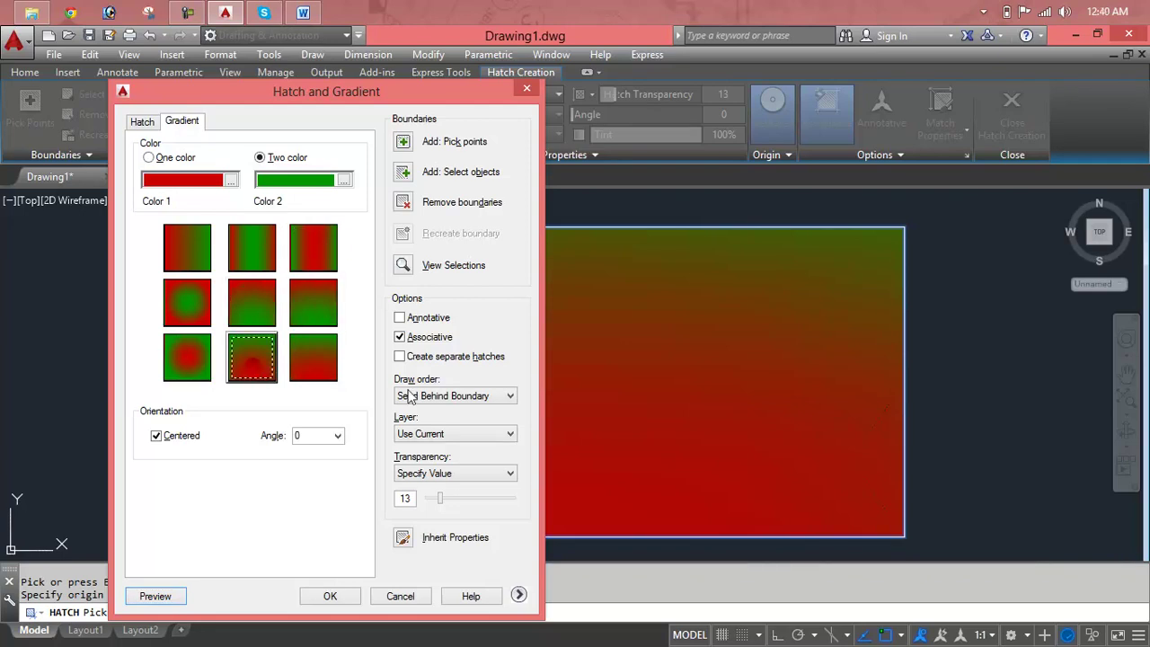
click(330, 595)
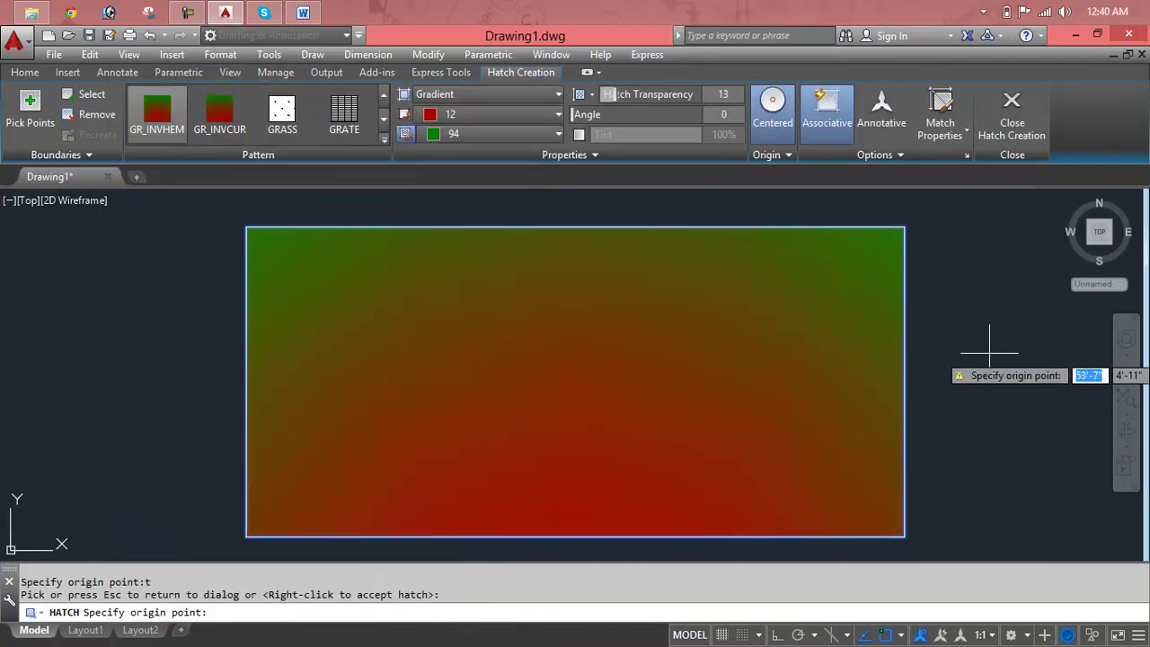
Step: Set Gradient Color 1 to orange, Color 2 to green, and hatch transparency to 1
click(486, 116)
click(460, 169)
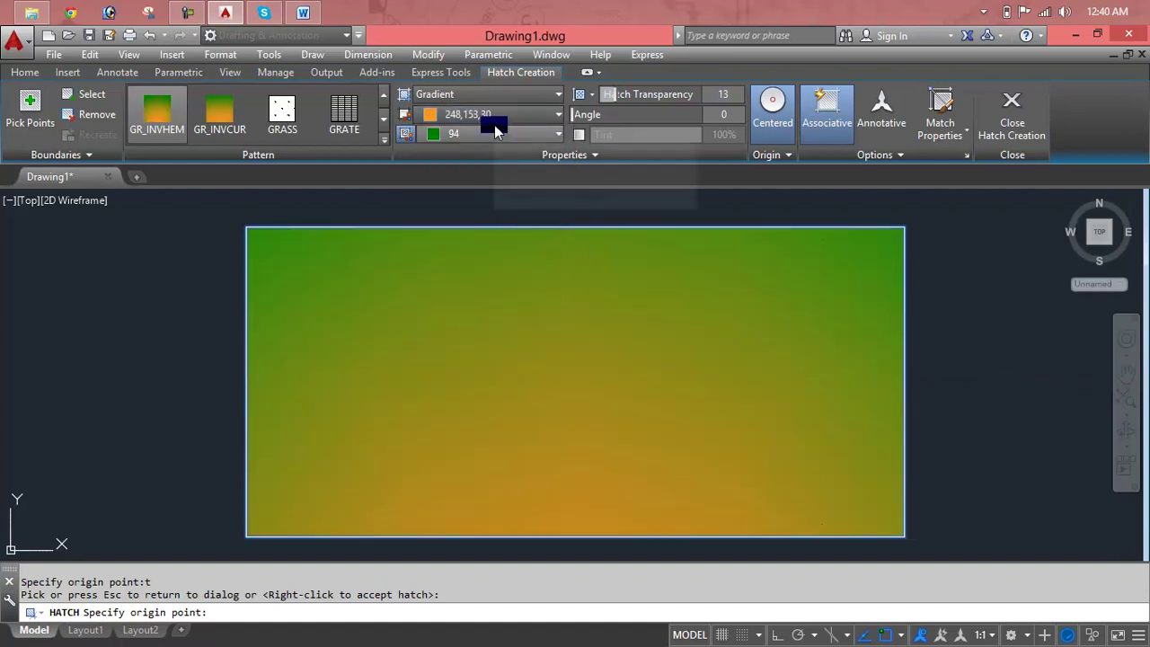
click(530, 134)
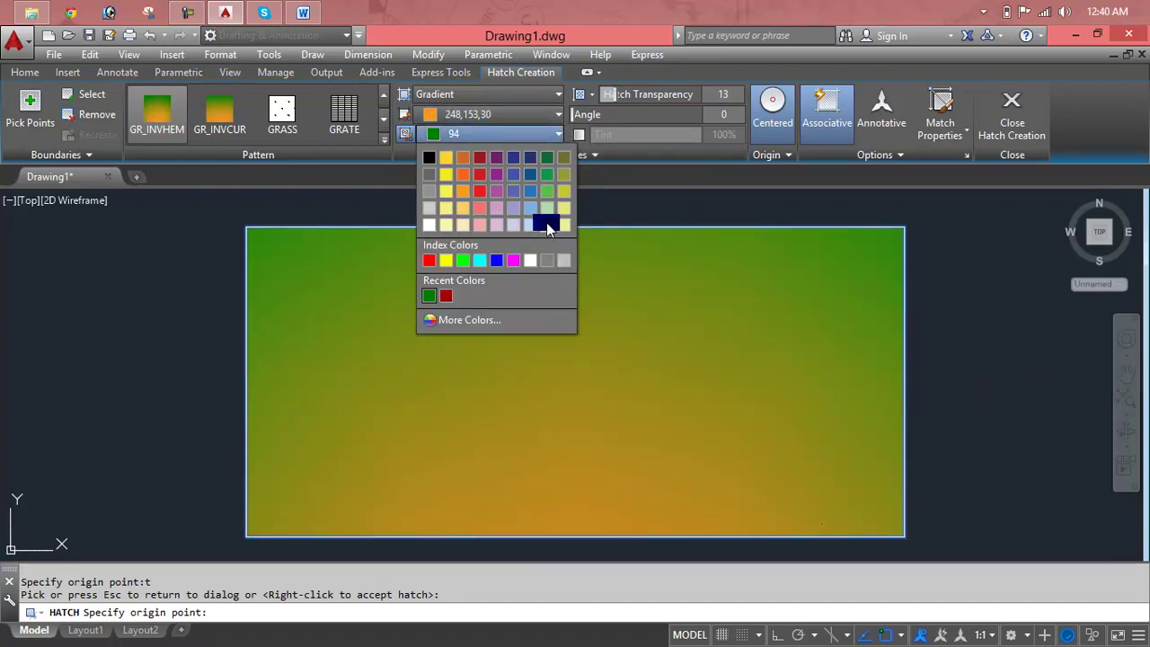
click(552, 172)
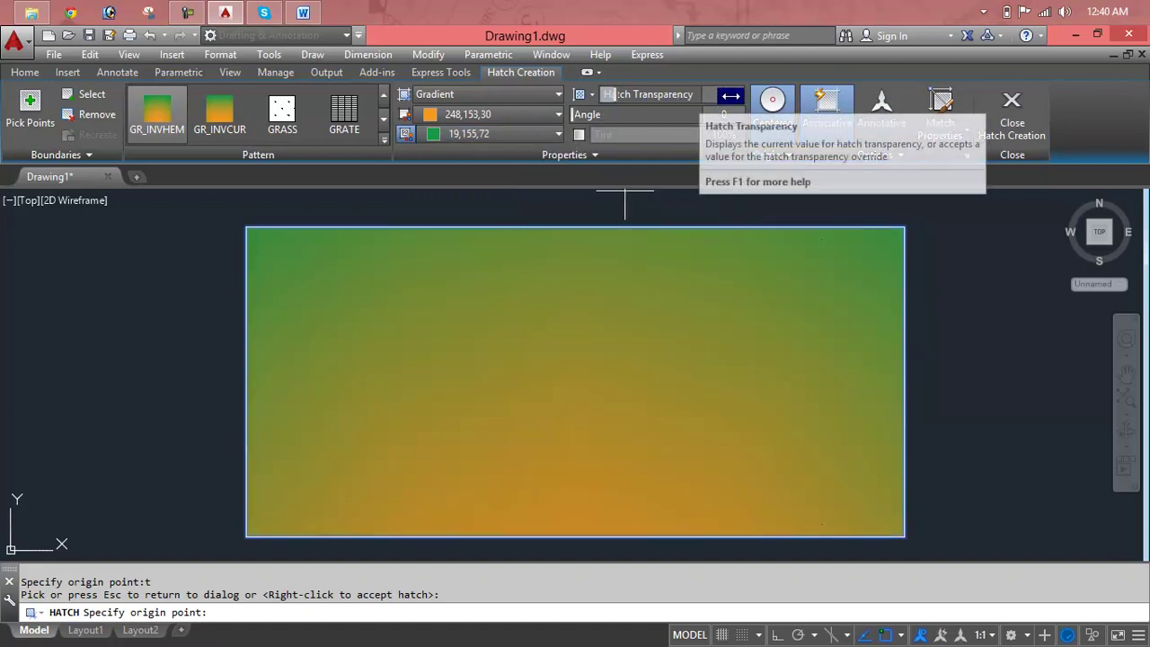
drag(708, 97, 706, 99)
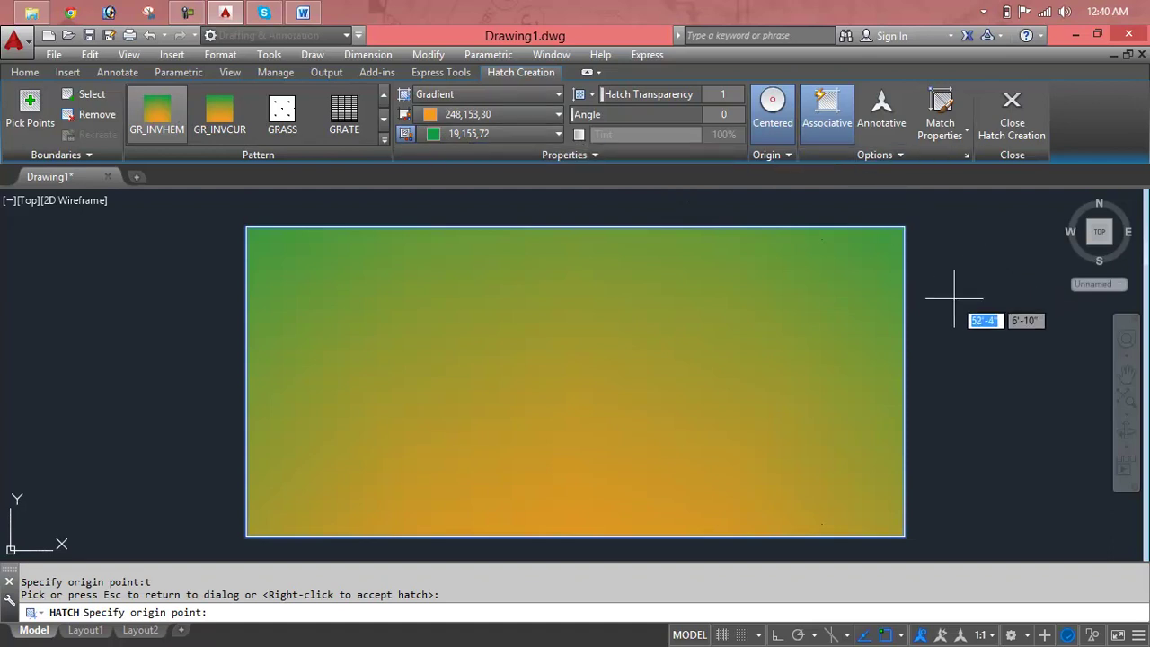
Step: Leave hatch creation, then start and cancel the GRADIENT and HATCH commands
key(Escape)
key(Escape)
key(Escape)
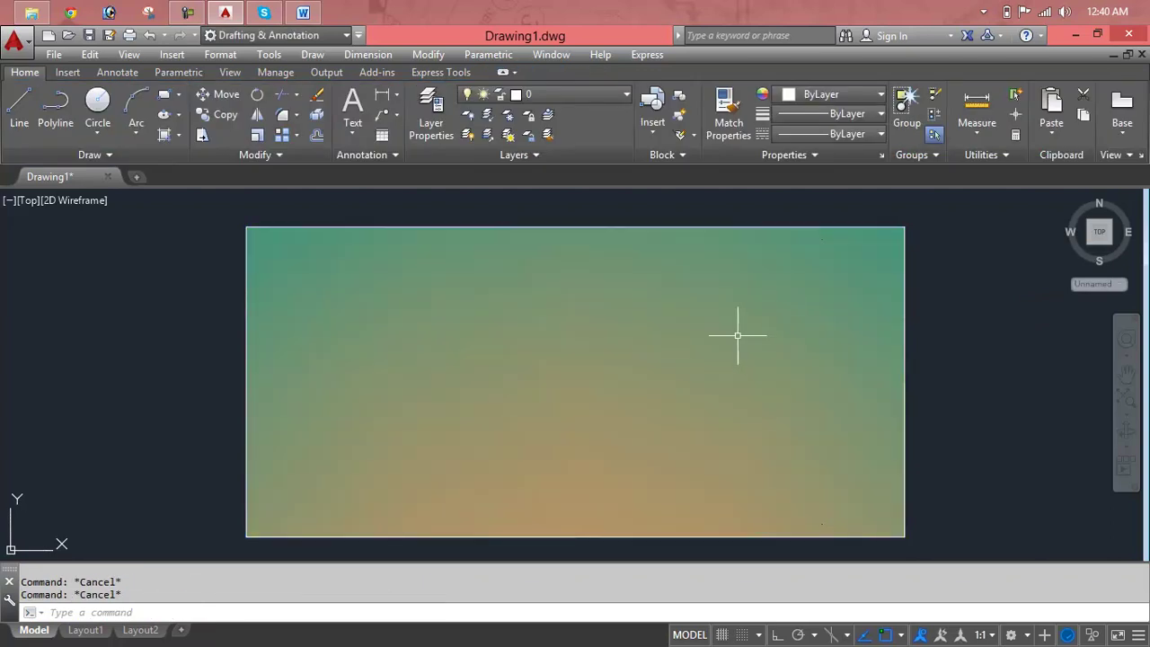
text(GR)
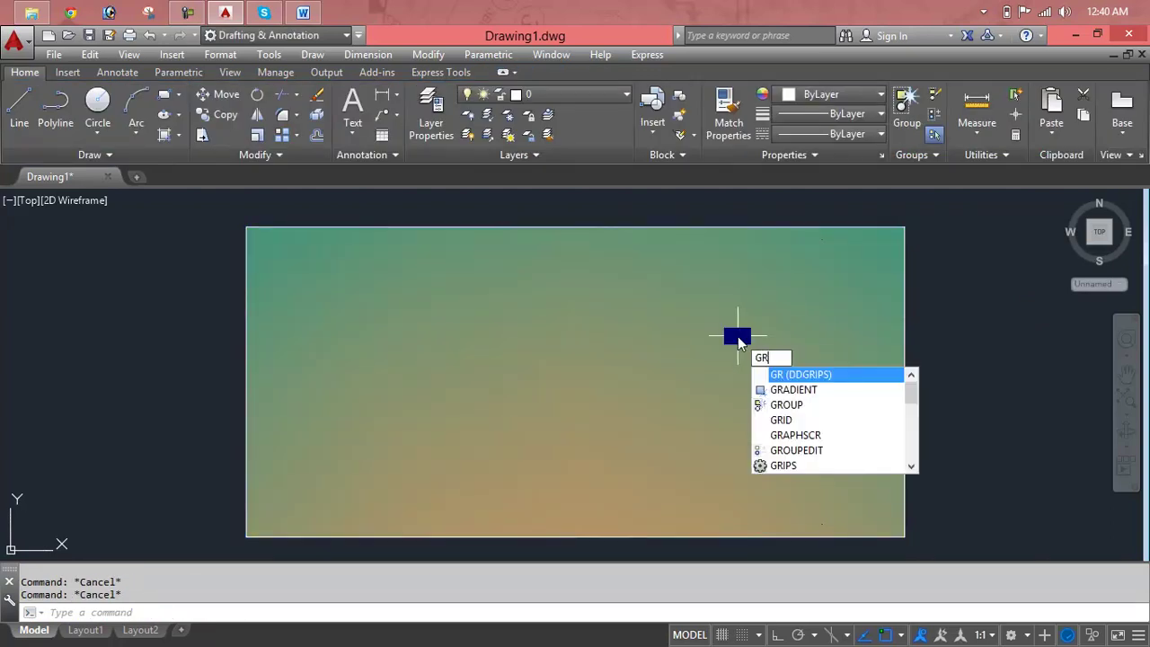
text(A)
key(Return)
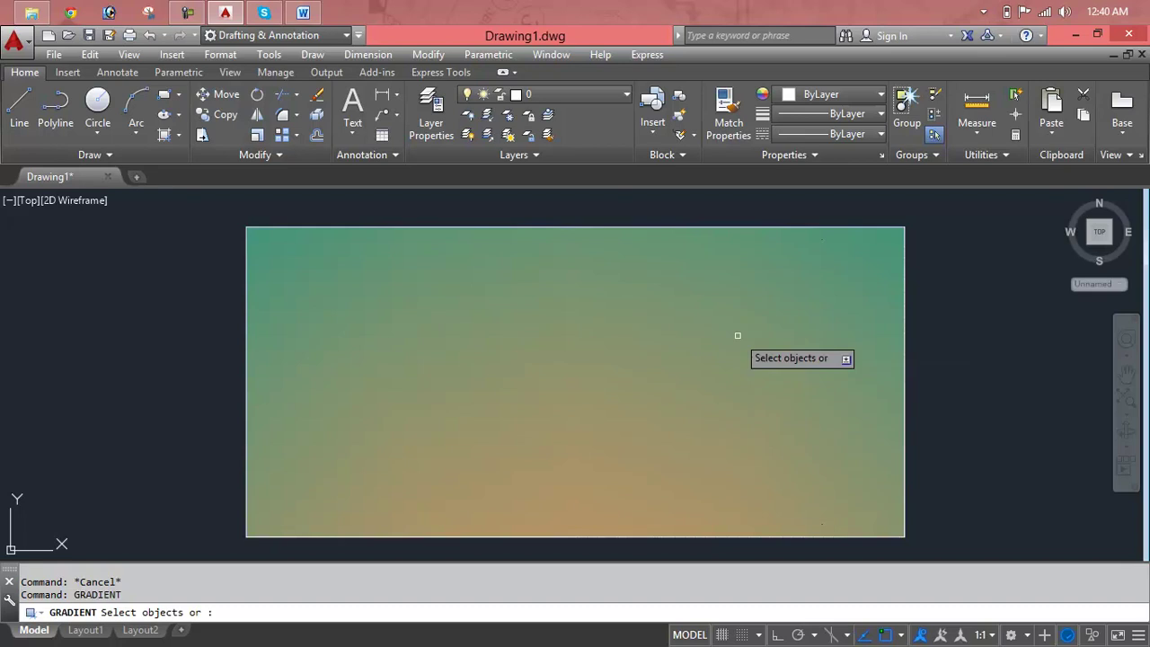
key(Escape)
text(h)
key(Return)
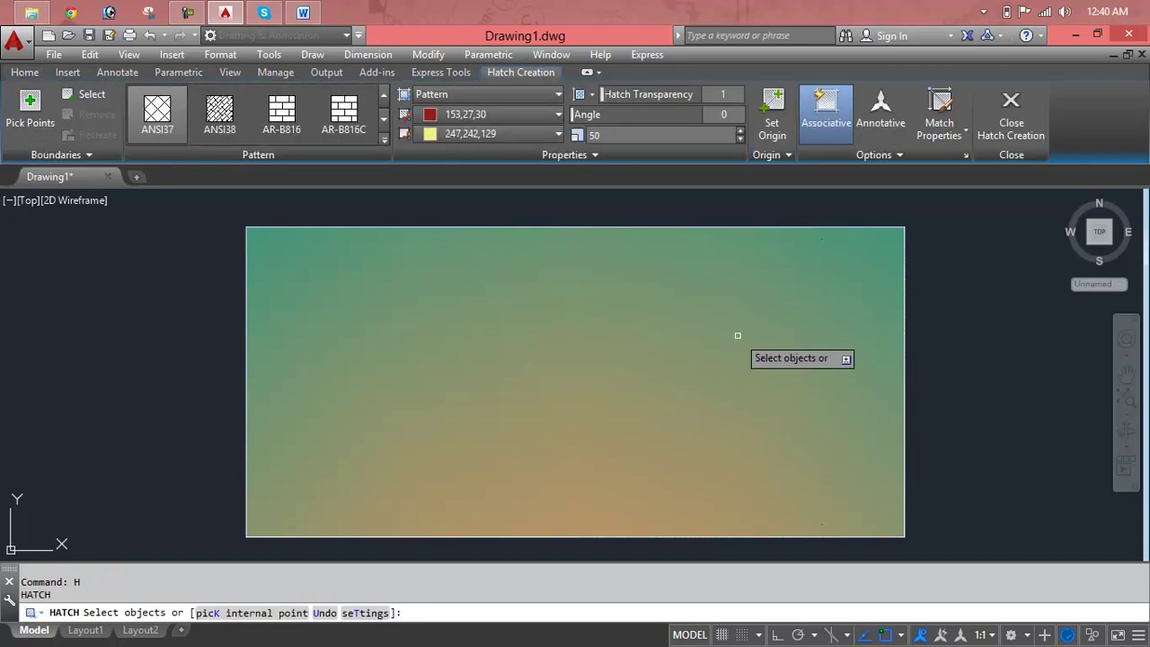
key(Escape)
key(Escape)
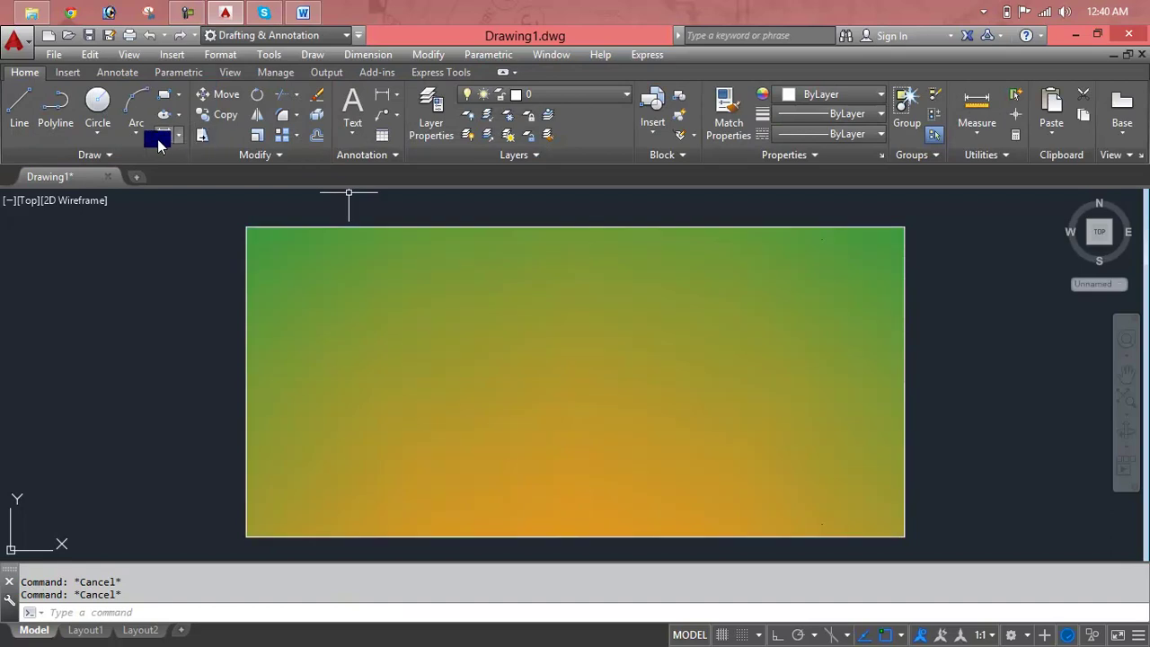
Step: Abandon boundary creation and start a new Gradient fill from the Hatch dropdown
click(166, 135)
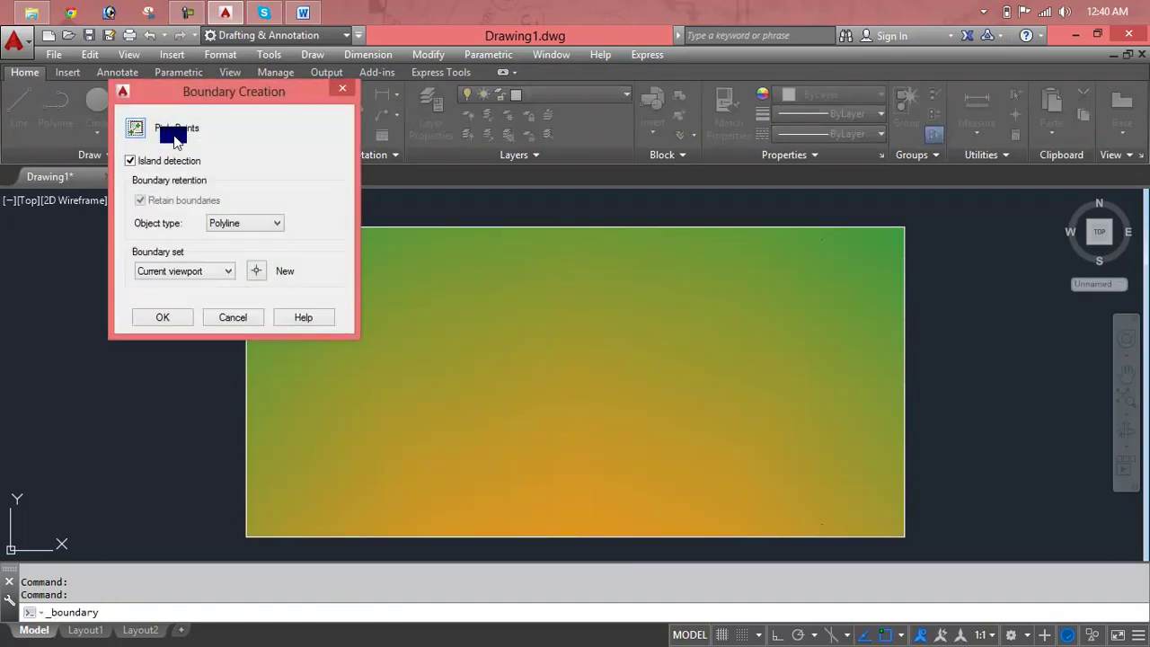
click(342, 89)
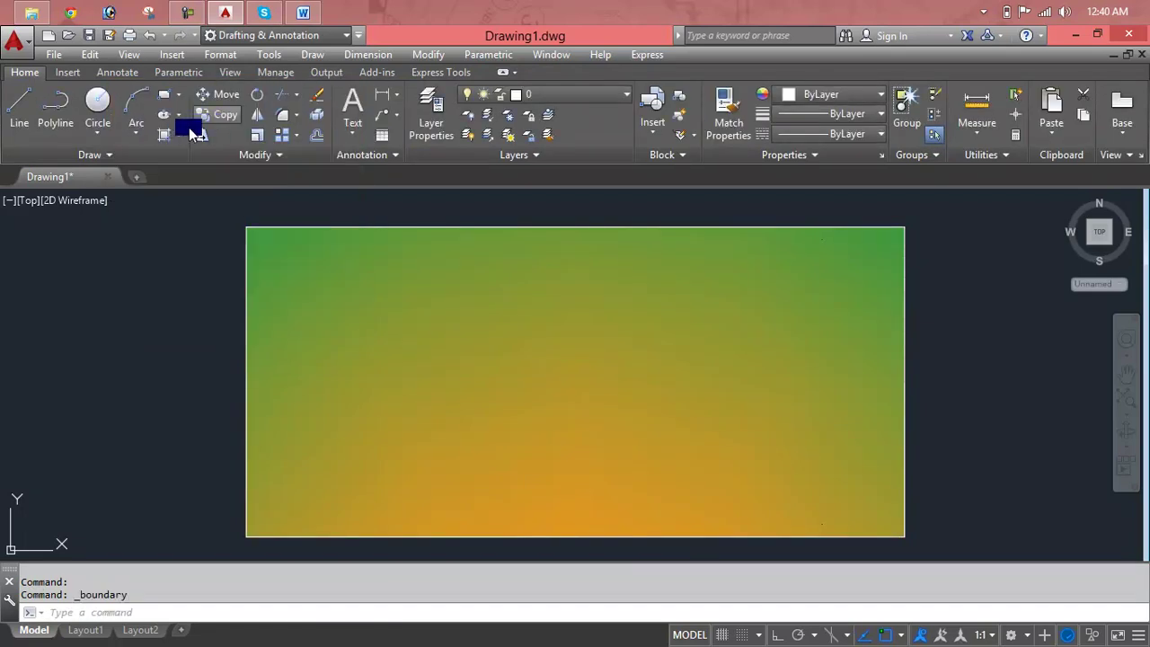
click(179, 135)
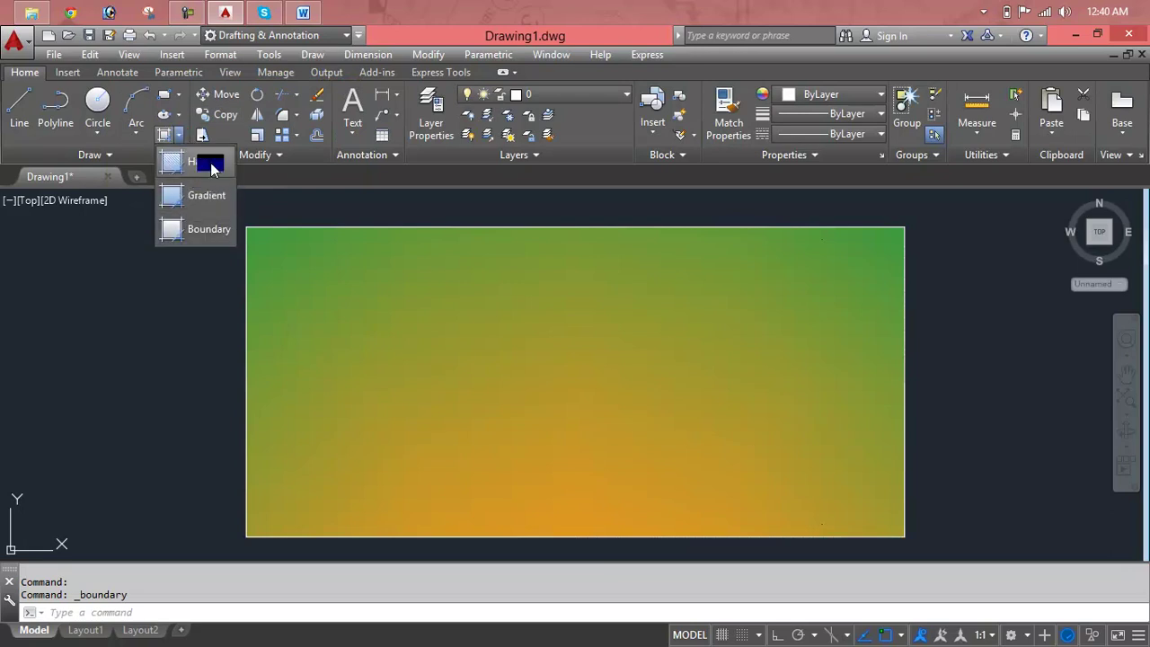
click(211, 191)
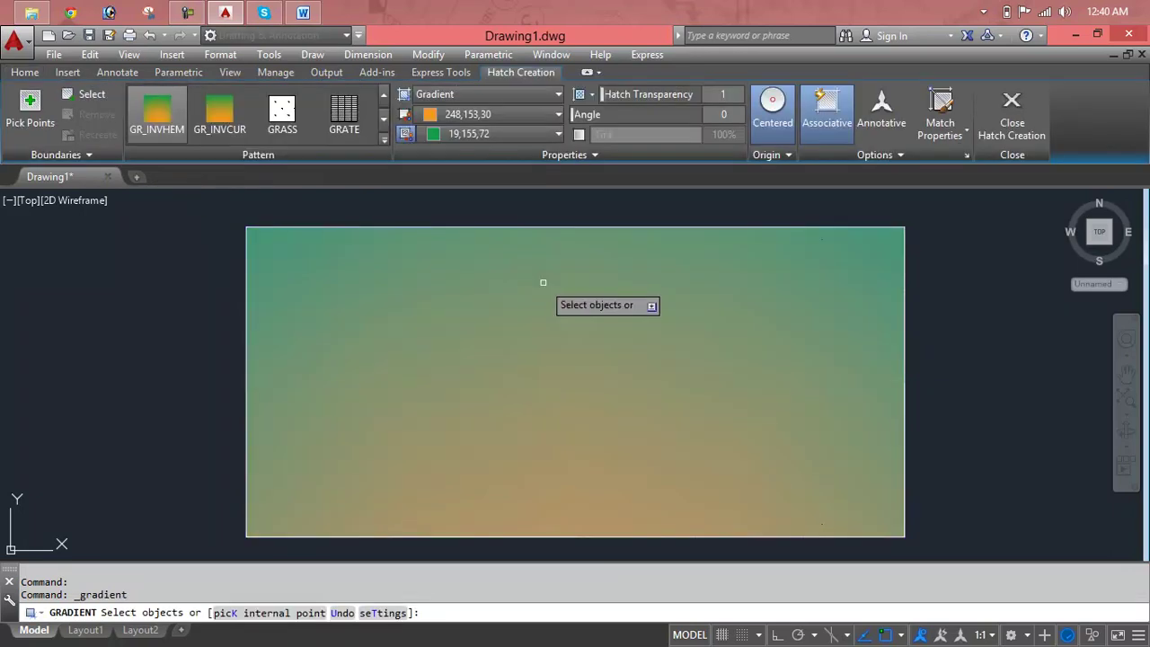
Step: Preview the GRASS and GRATE patterns on the rectangle, then return to GR_INVCUR
click(219, 112)
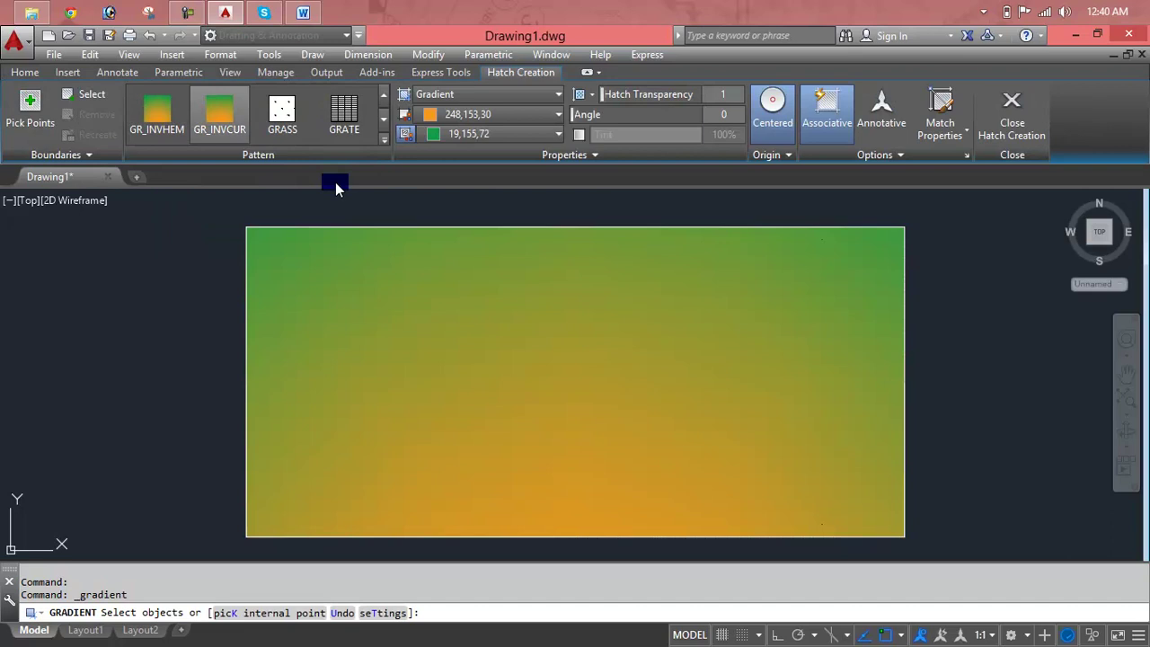
click(285, 122)
click(338, 126)
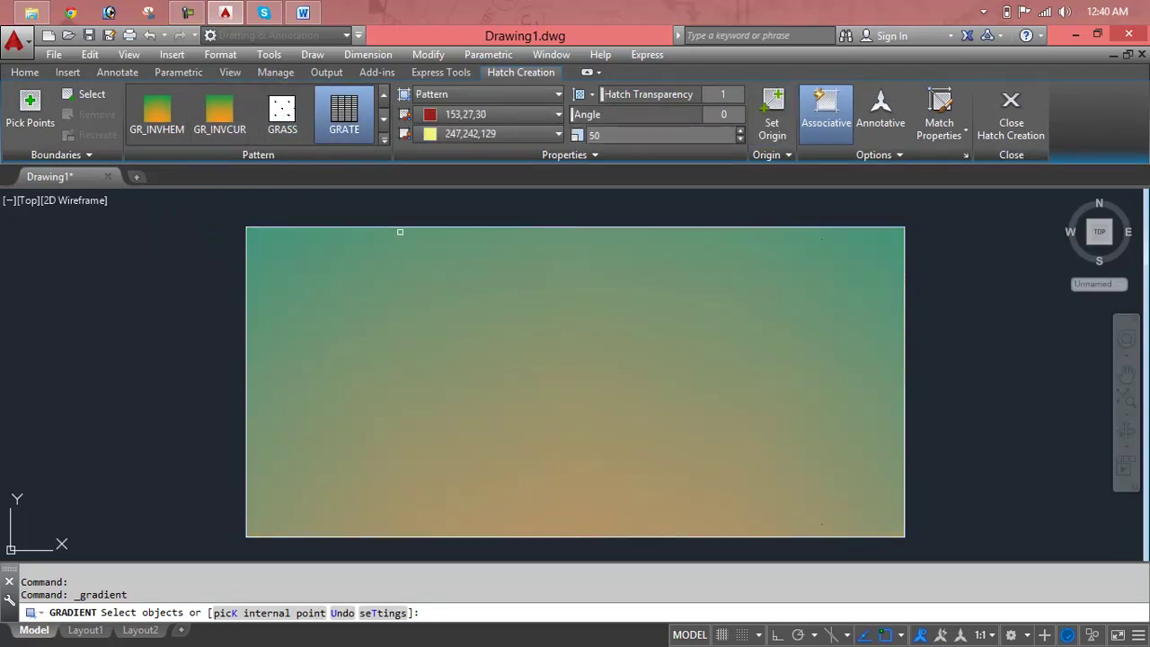
click(400, 231)
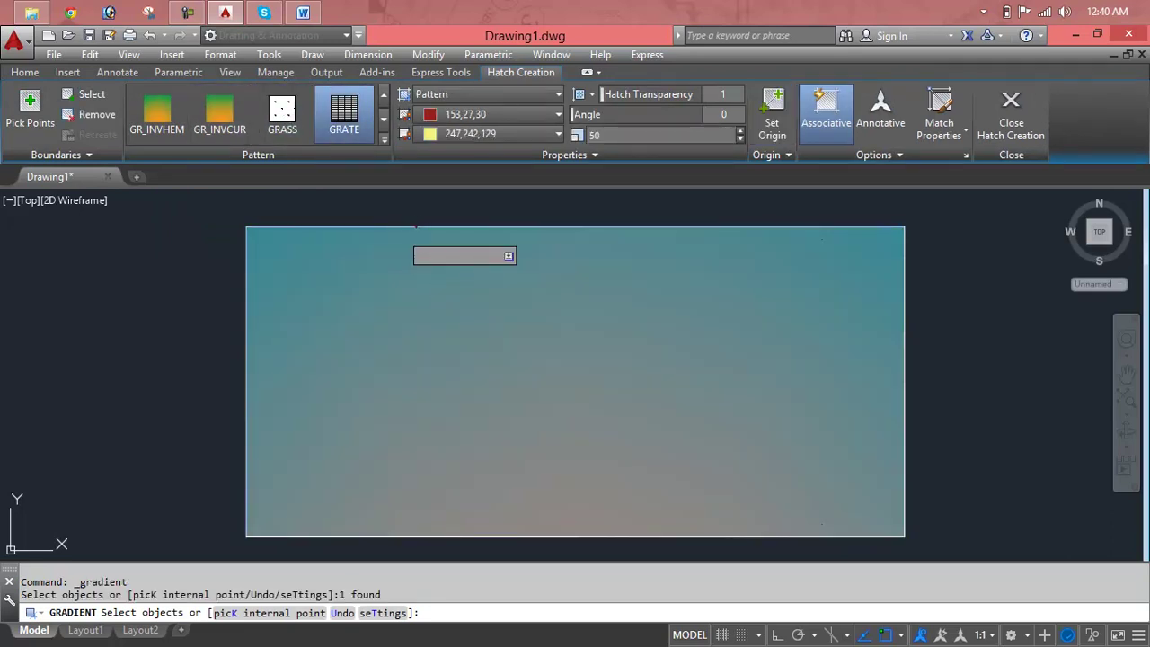
click(415, 226)
click(203, 114)
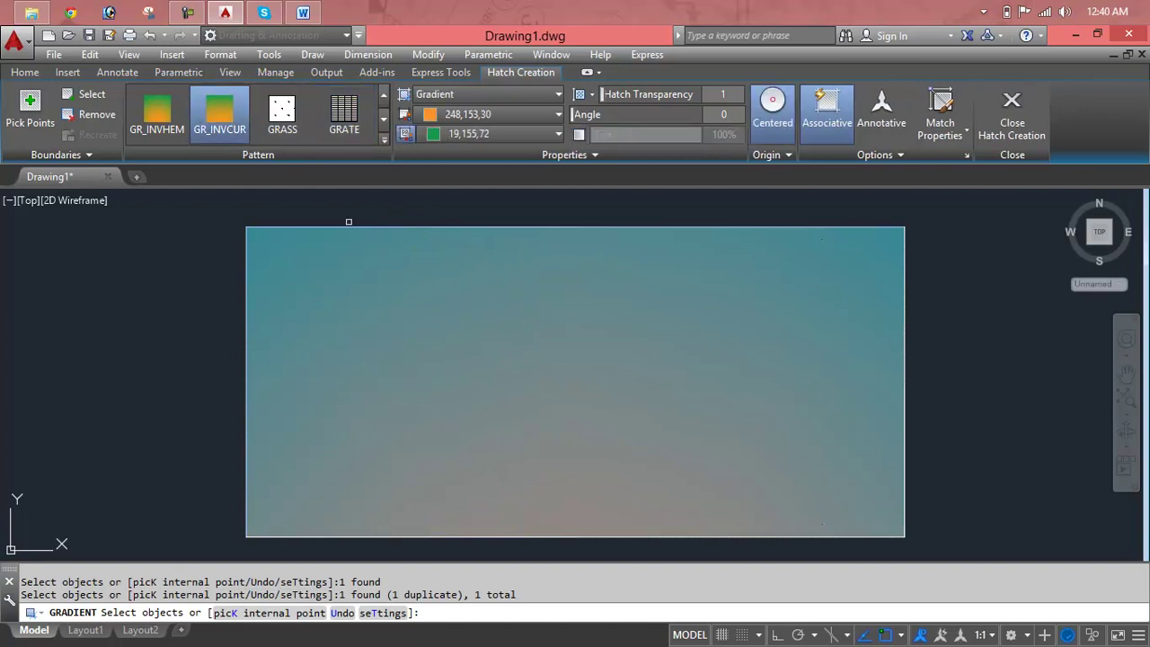
Step: Set Color 1 to light orange and transparency to 60, then cancel the new fill
click(476, 113)
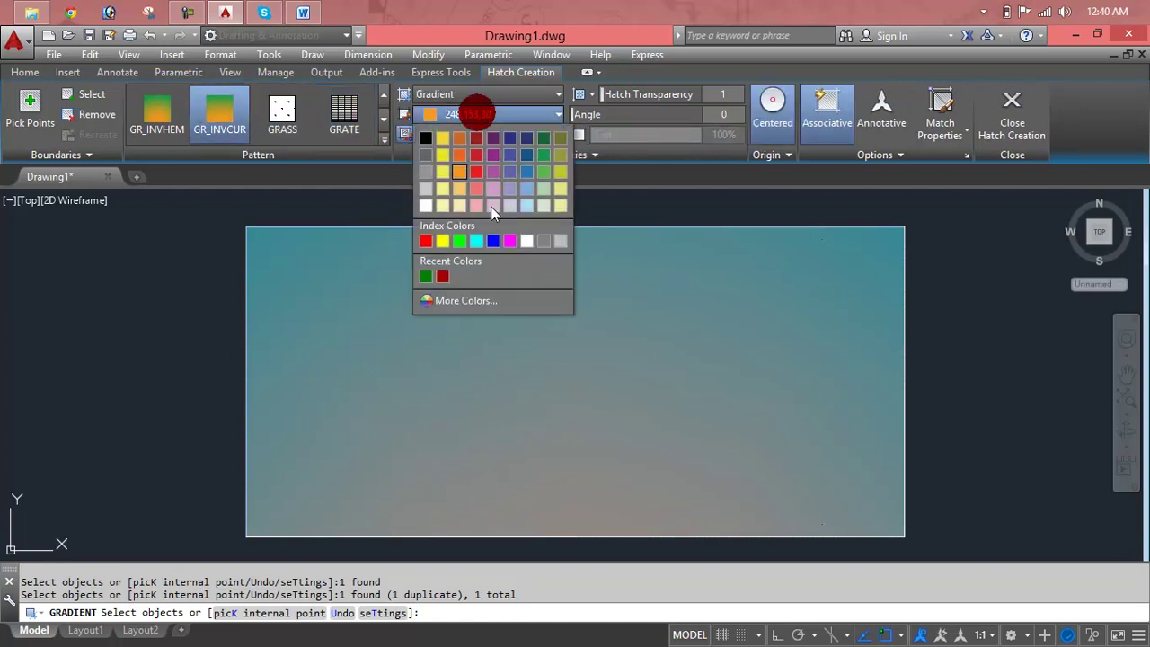
click(459, 189)
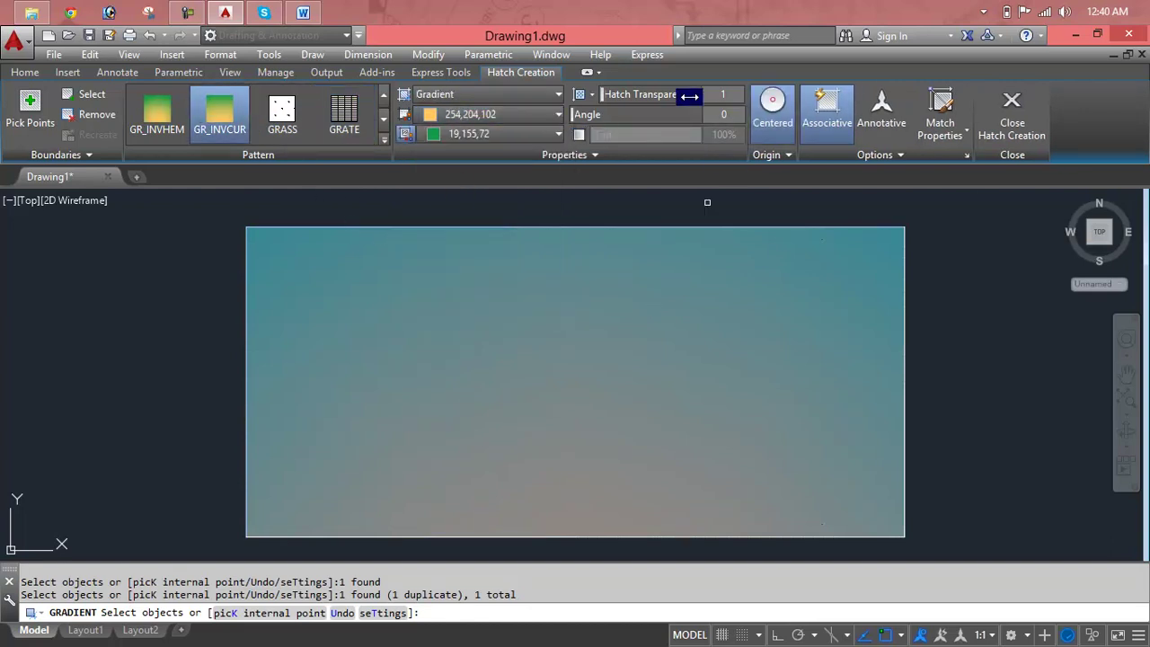
click(592, 95)
click(592, 94)
drag(608, 94, 667, 94)
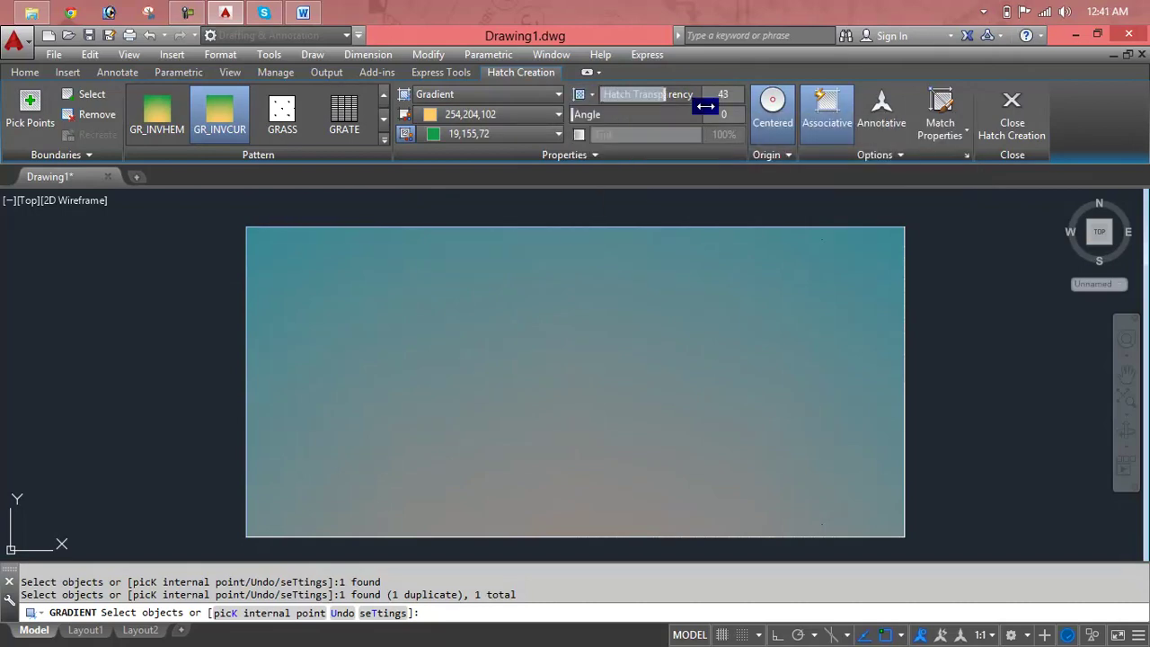
click(658, 368)
key(Escape)
key(Escape)
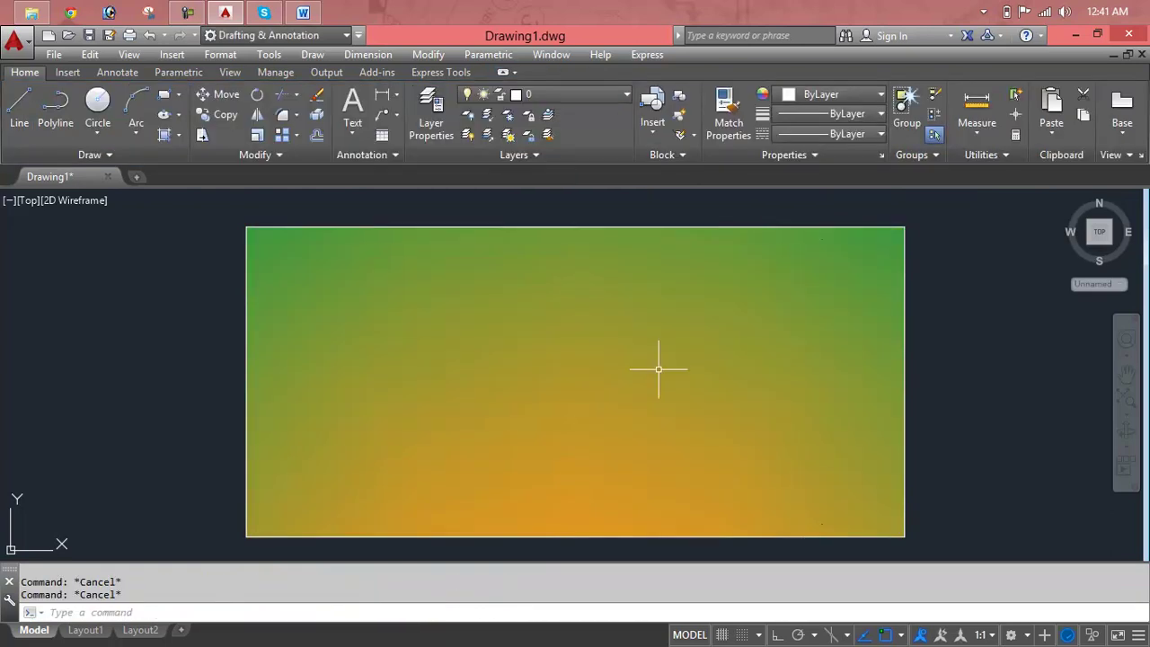
Step: Select the green-to-orange gradient inside the rectangle and delete it
click(659, 369)
key(Delete)
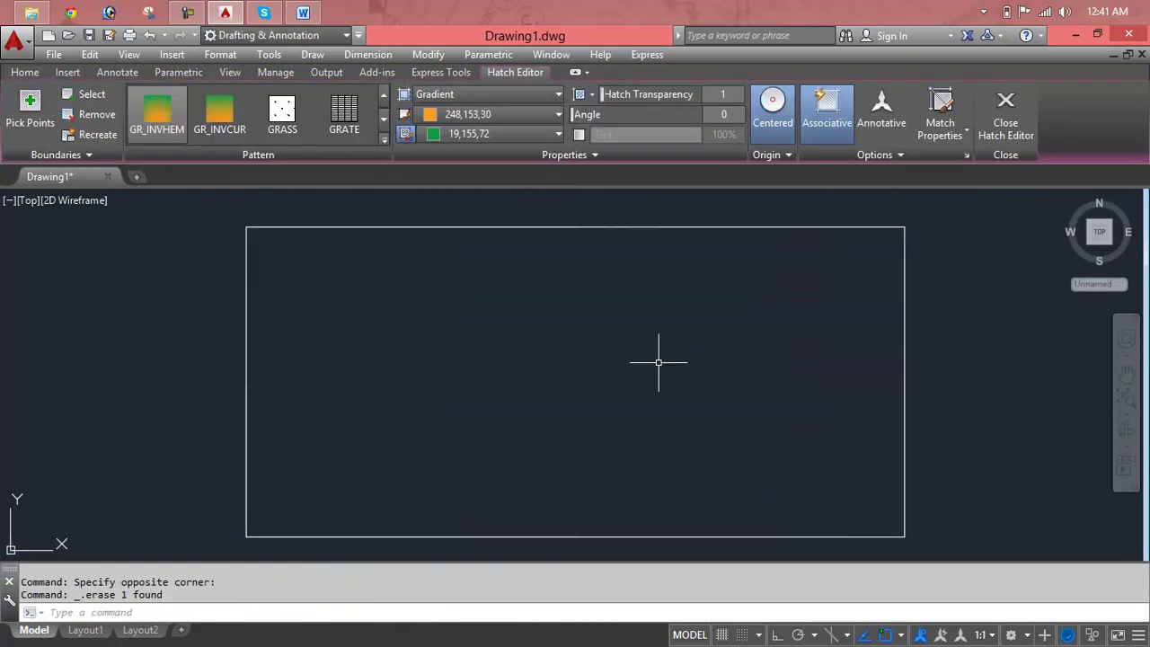